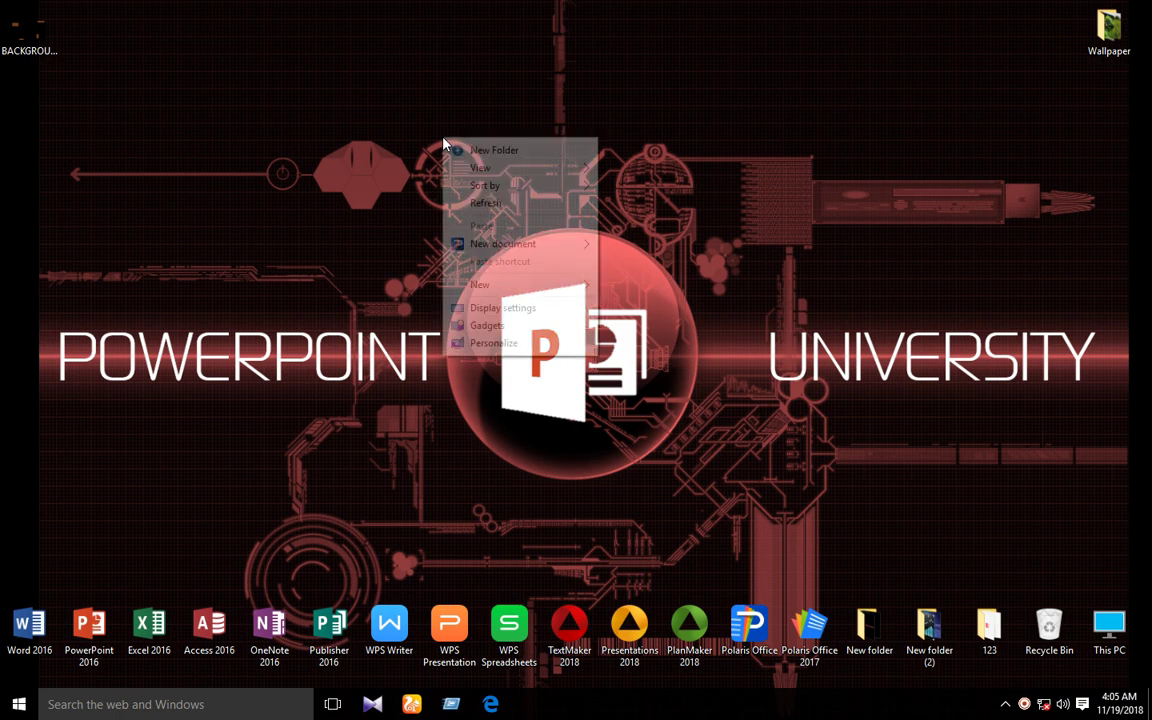
# Step: Launch PowerPoint 2016 from its desktop shortcut
pyautogui.rightClick(503, 213)
pyautogui.rightClick(540, 279)
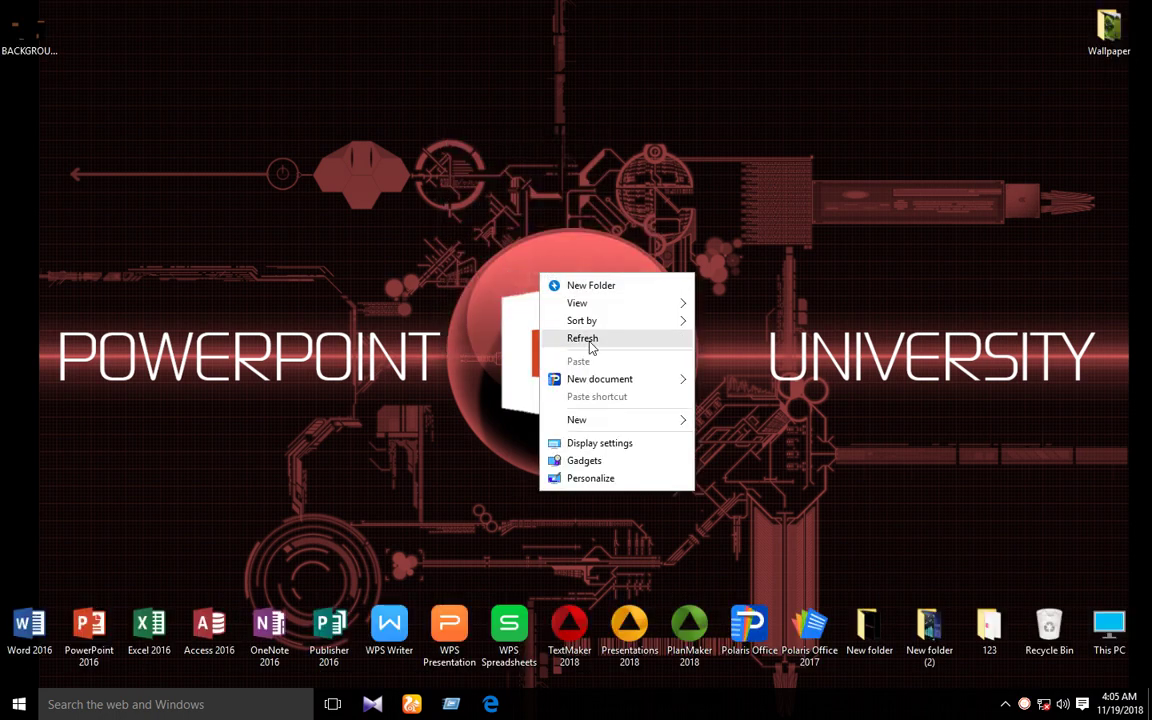
pyautogui.click(231, 571)
pyautogui.doubleClick(92, 628)
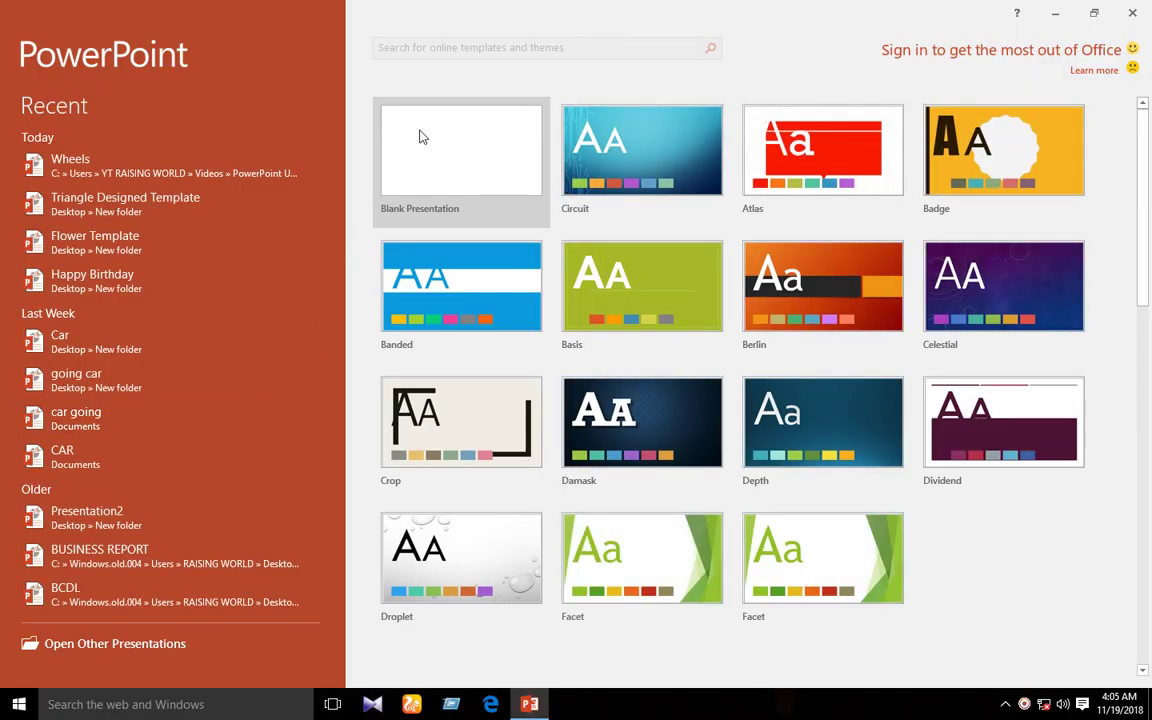
# Step: Create a blank presentation, switch its slide to the Blank layout, and pick the Diamond shape
pyautogui.click(421, 135)
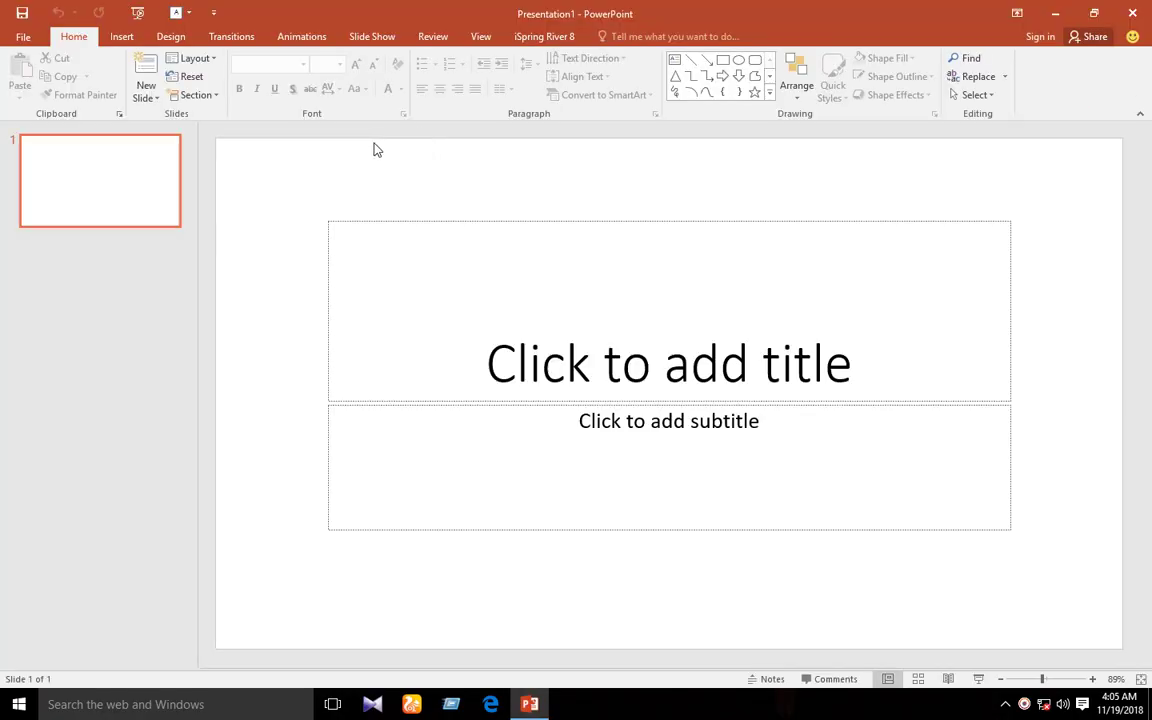
pyautogui.rightClick(335, 148)
pyautogui.moveTo(382, 203)
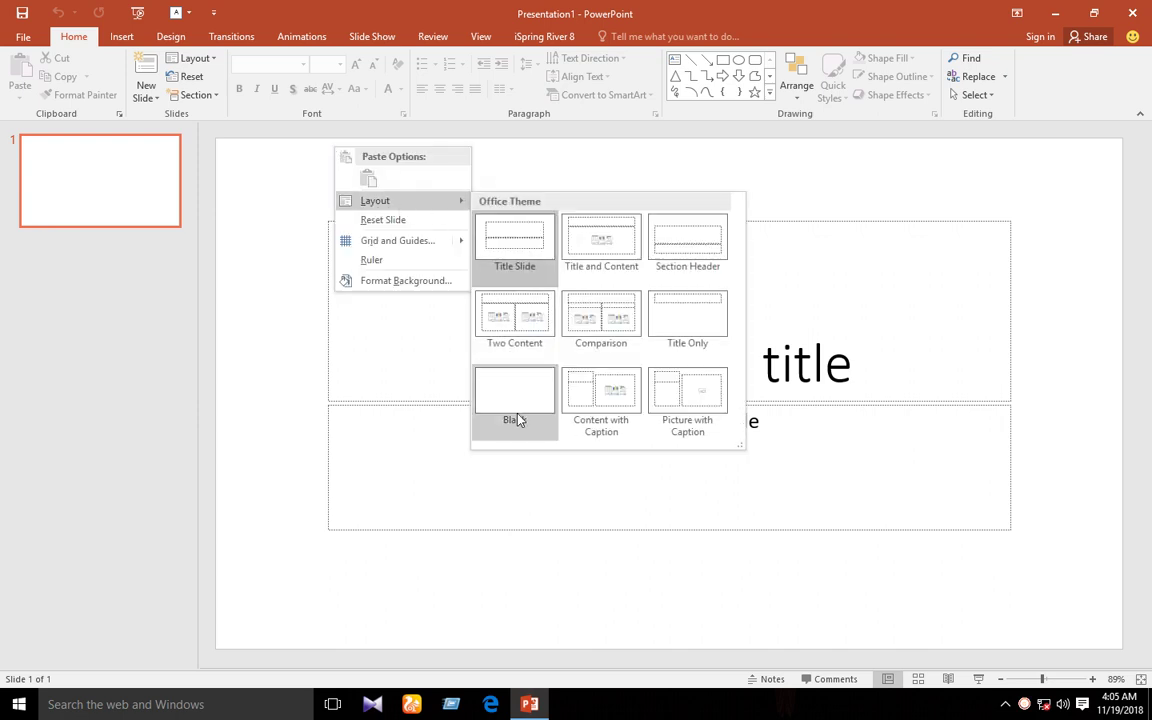
pyautogui.click(512, 405)
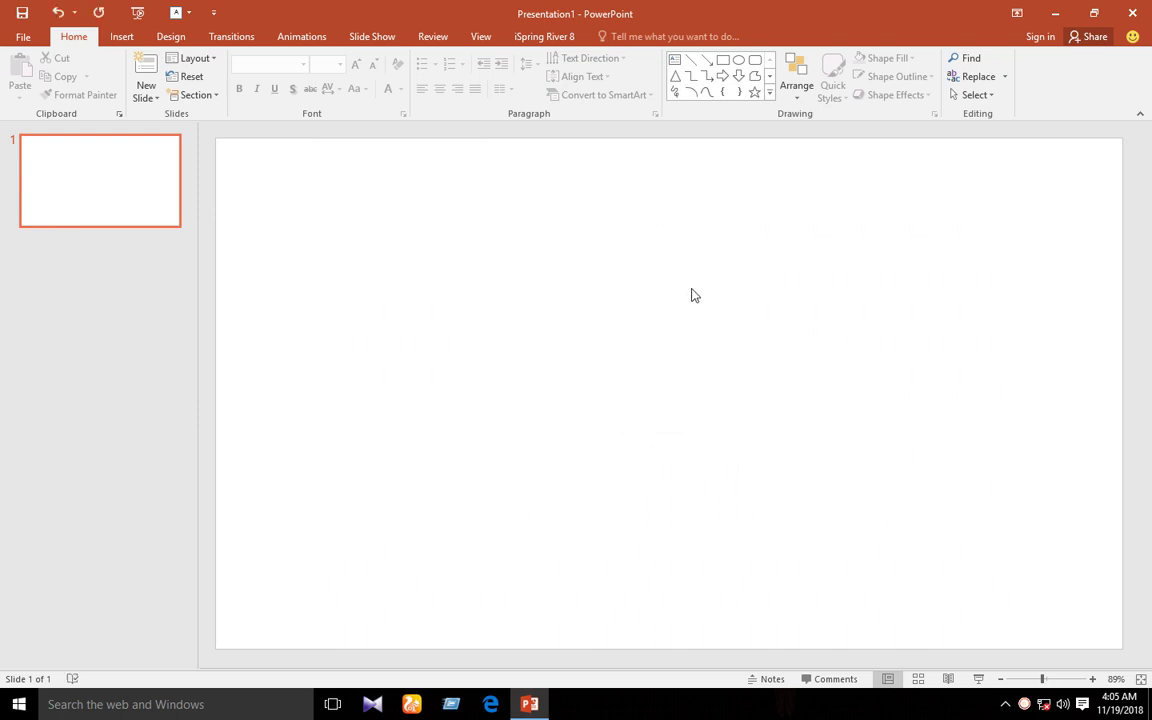
pyautogui.click(769, 92)
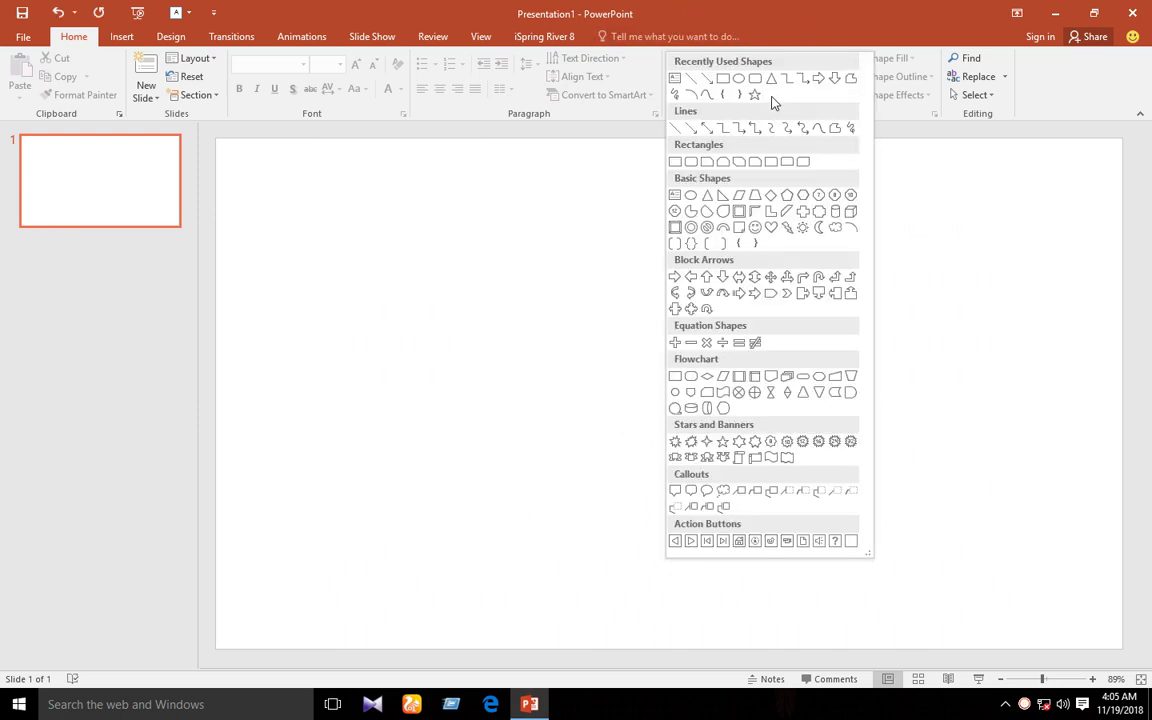
pyautogui.click(771, 195)
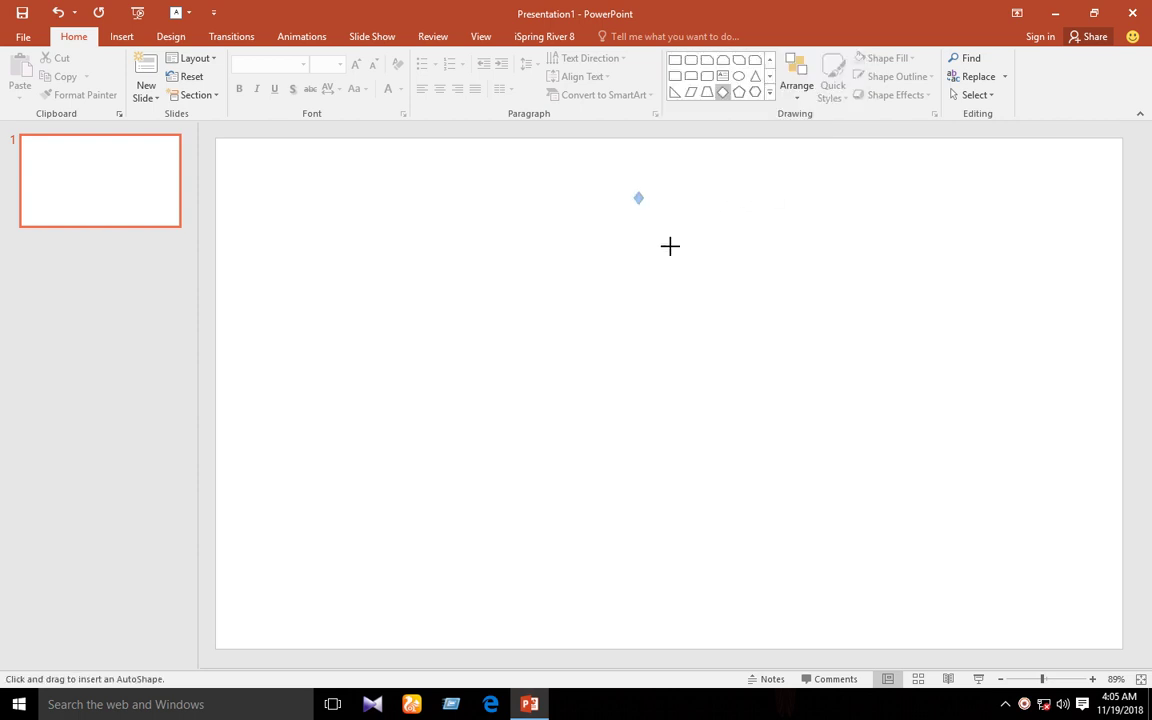
# Step: Draw a tall diamond, duplicate it to the right, and rotate the copy 120°
pyautogui.moveTo(670, 246); pyautogui.dragTo(670, 361)
pyautogui.keyDown('ctrl'); pyautogui.moveTo(652, 317); pyautogui.dragTo(802, 337); pyautogui.keyUp('ctrl')
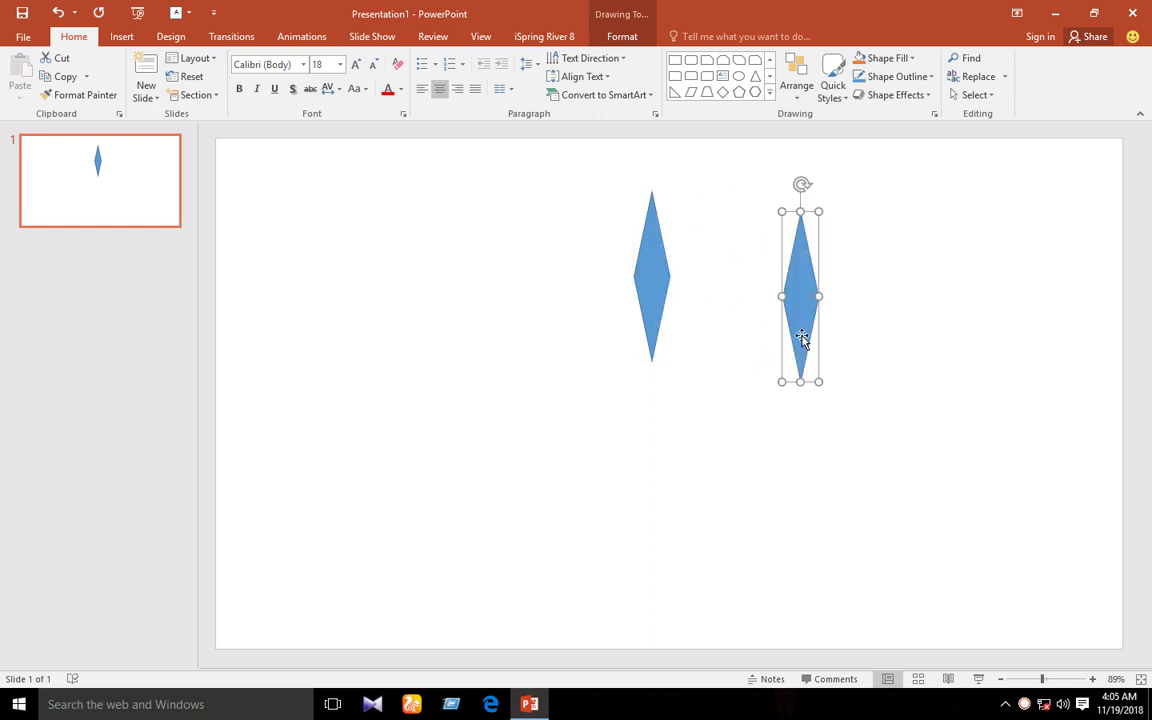
pyautogui.rightClick(802, 337)
pyautogui.click(868, 608)
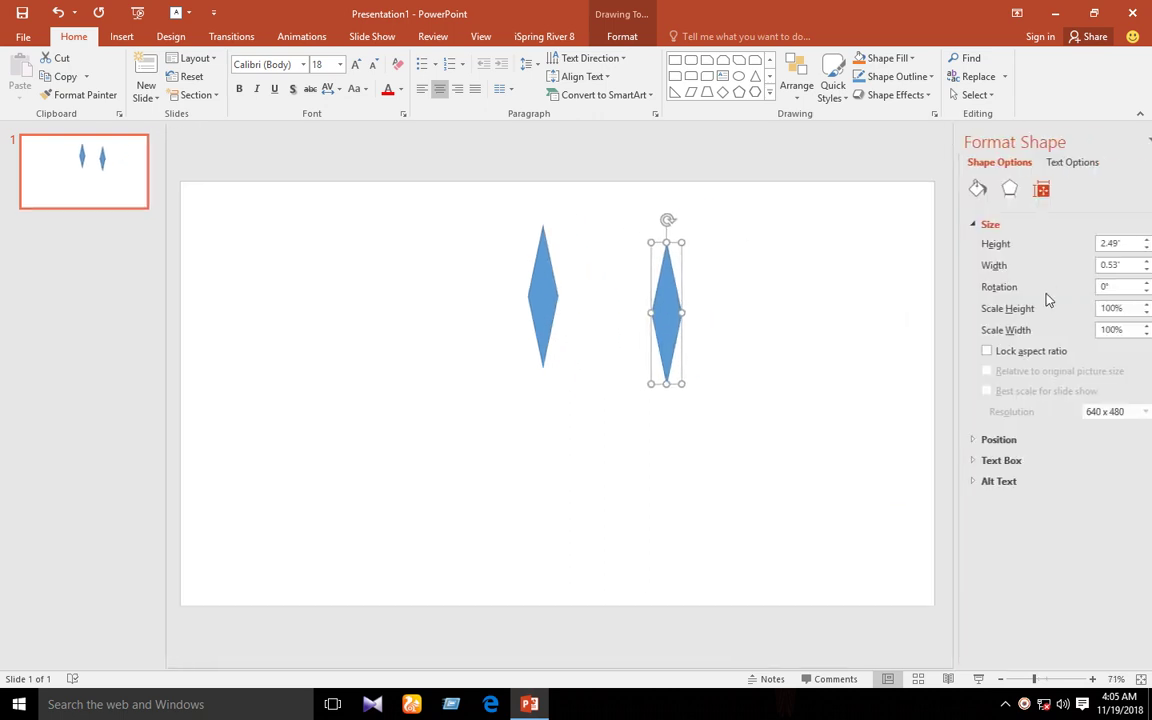
pyautogui.click(1094, 289)
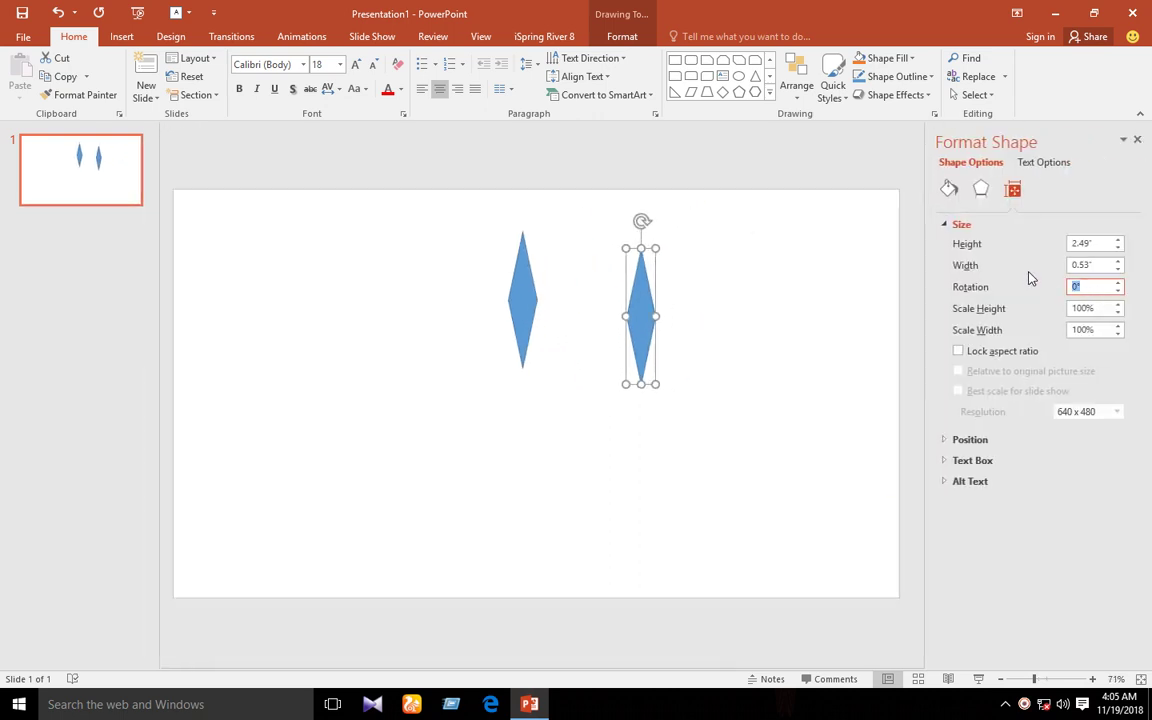
pyautogui.write('120')
pyautogui.press('Return')
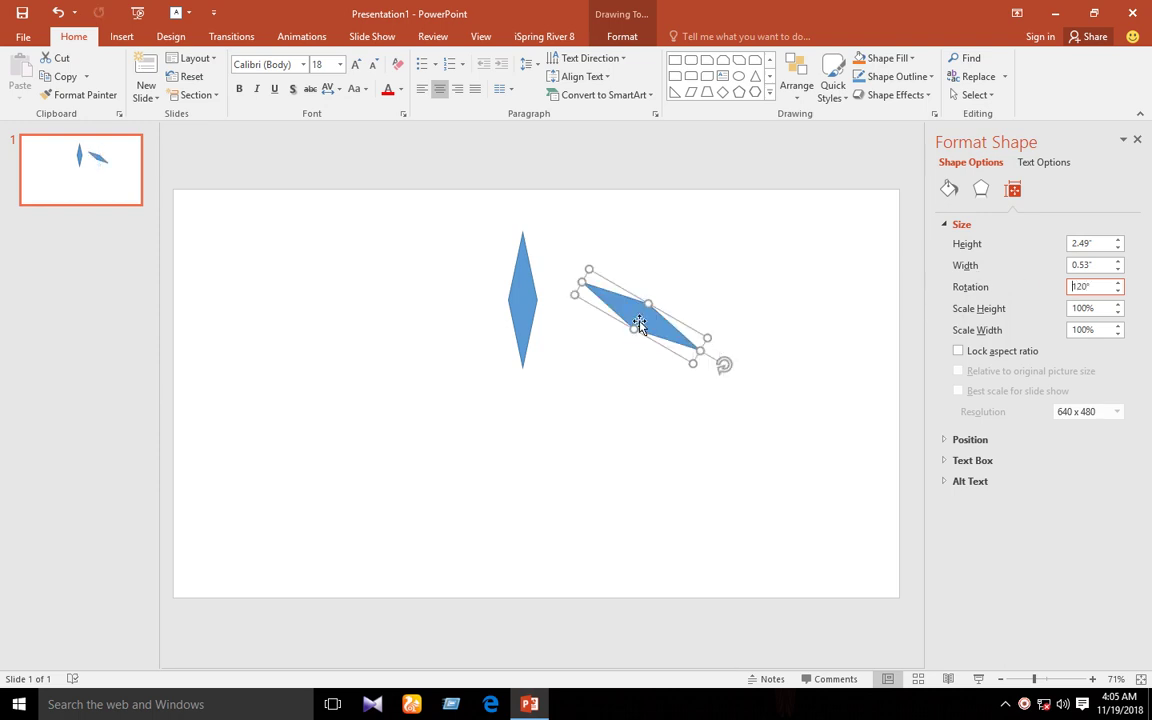
# Step: Add a third diamond rotated 60° and move it up toward the other two
pyautogui.keyDown('ctrl'); pyautogui.moveTo(639, 325); pyautogui.dragTo(534, 449); pyautogui.keyUp('ctrl')
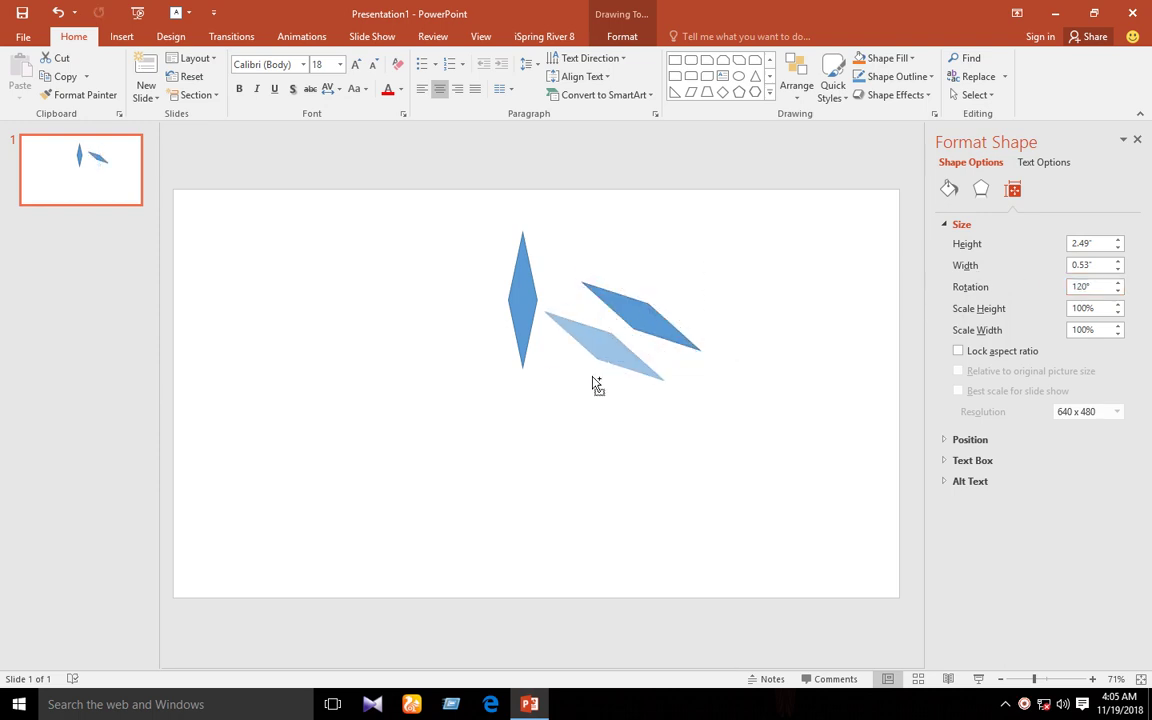
pyautogui.doubleClick(1082, 287)
pyautogui.write('60')
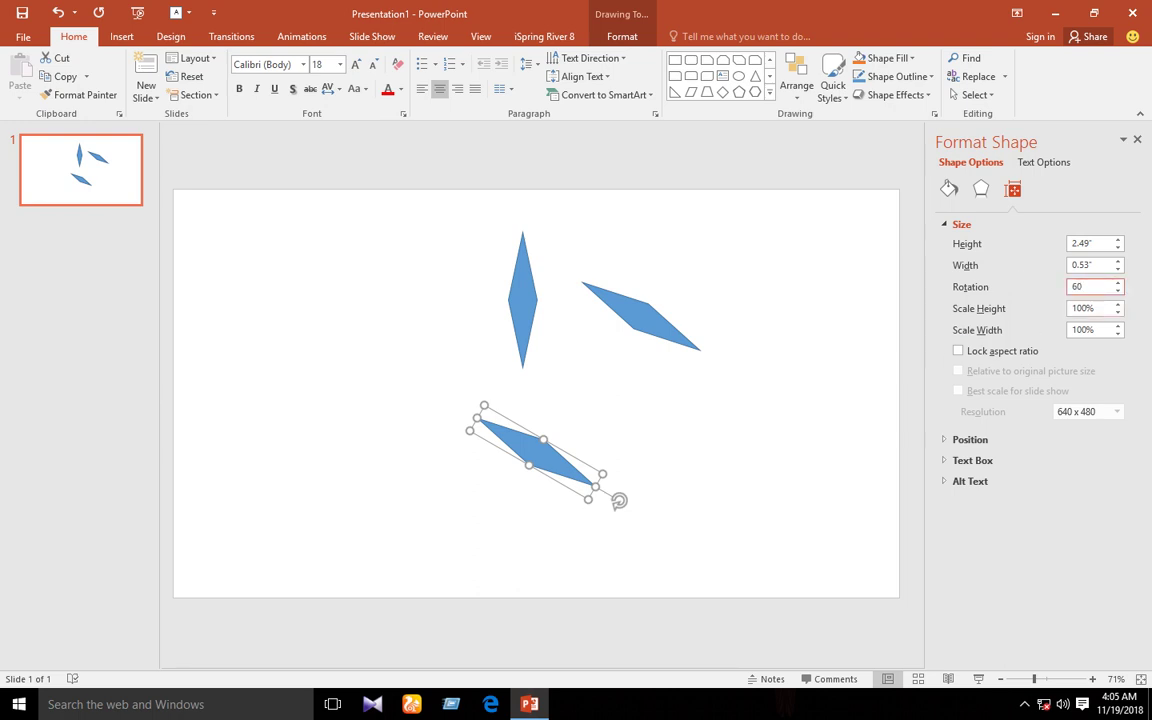
pyautogui.press('Return')
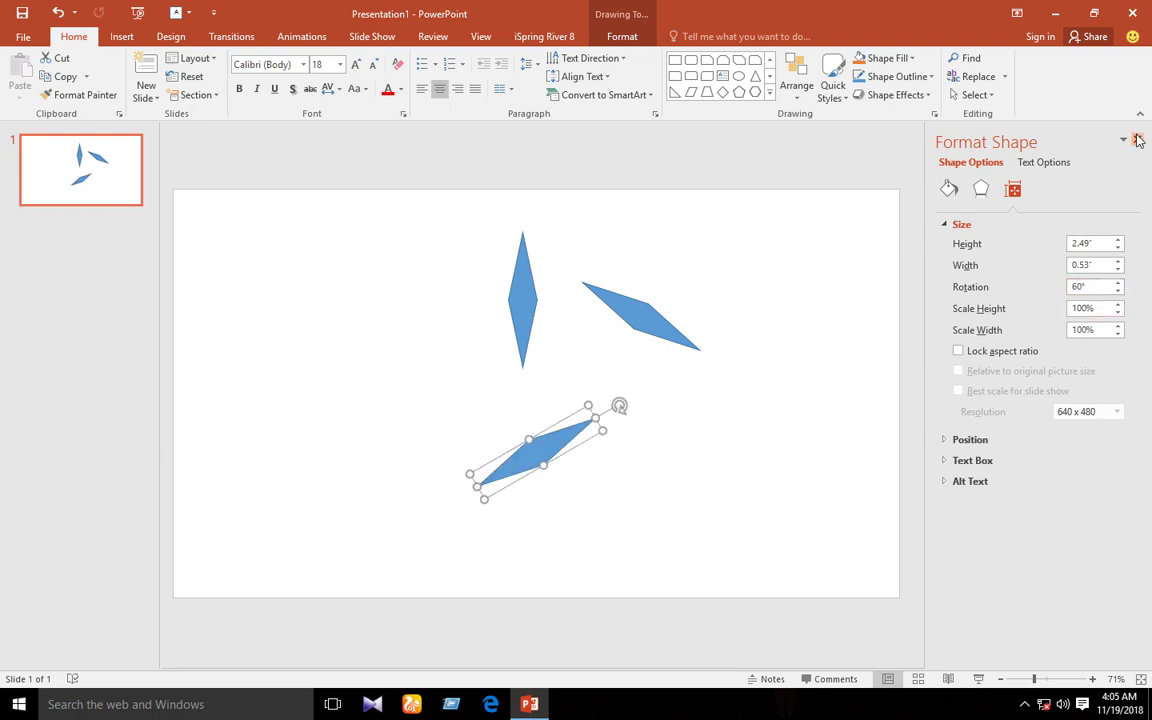
pyautogui.click(1137, 139)
pyautogui.moveTo(645, 478); pyautogui.dragTo(544, 424)
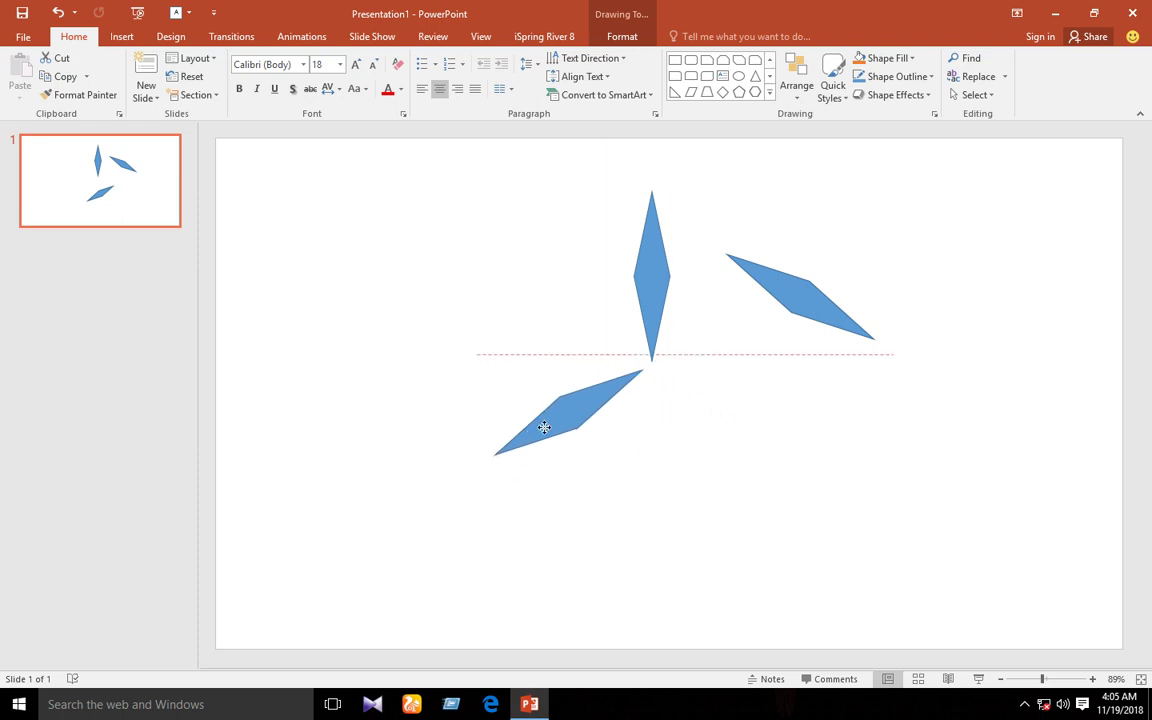
# Step: Align the lower diamond's tip with the upright diamond's tip
pyautogui.click(1093, 679)
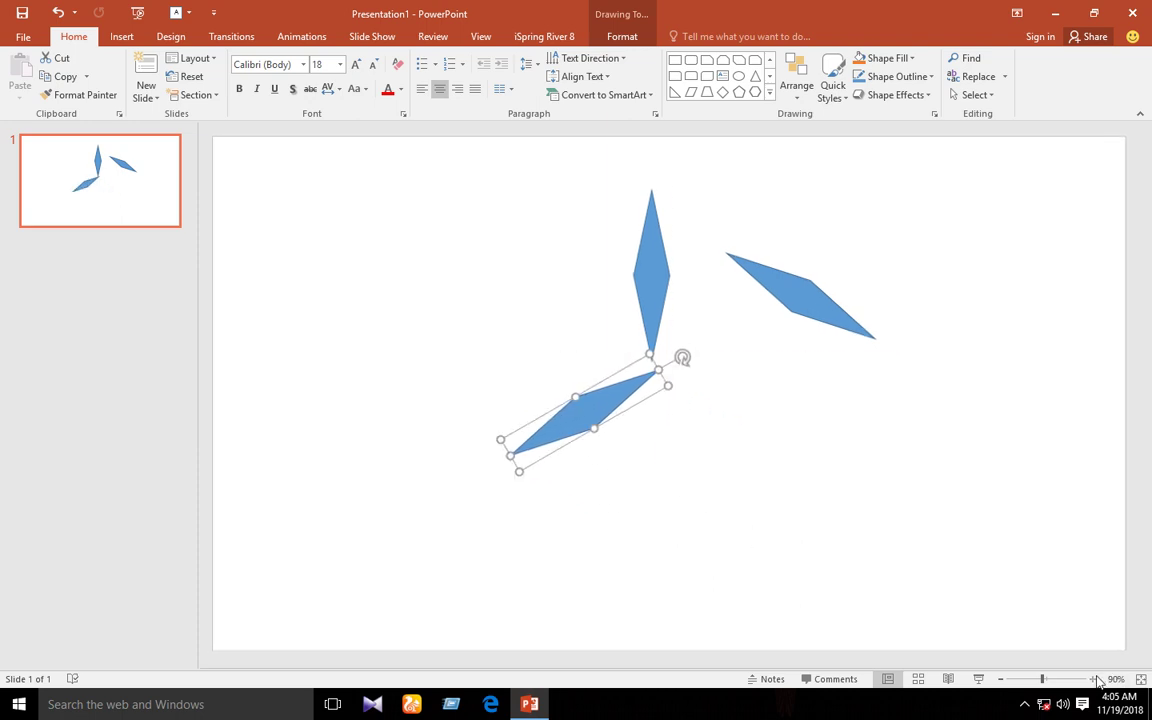
pyautogui.click(1093, 679)
pyautogui.click(1093, 679)
pyautogui.click(1093, 679)
pyautogui.click(1093, 679)
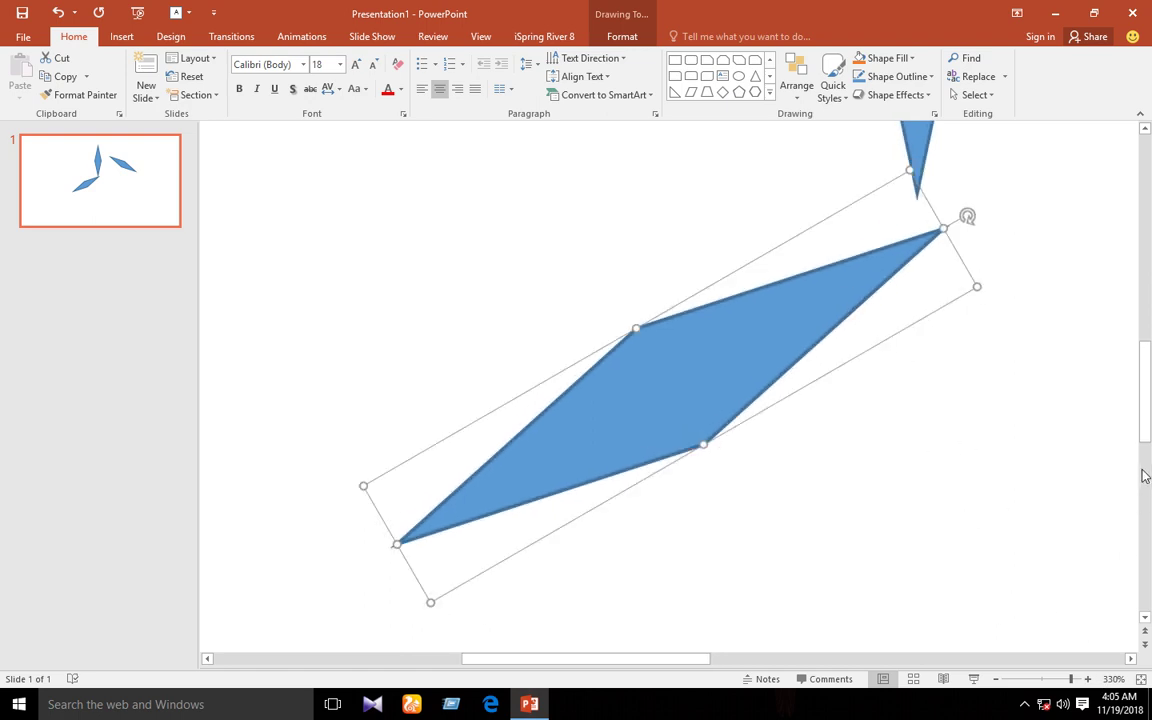
pyautogui.moveTo(1145, 477); pyautogui.dragTo(1065, 397)
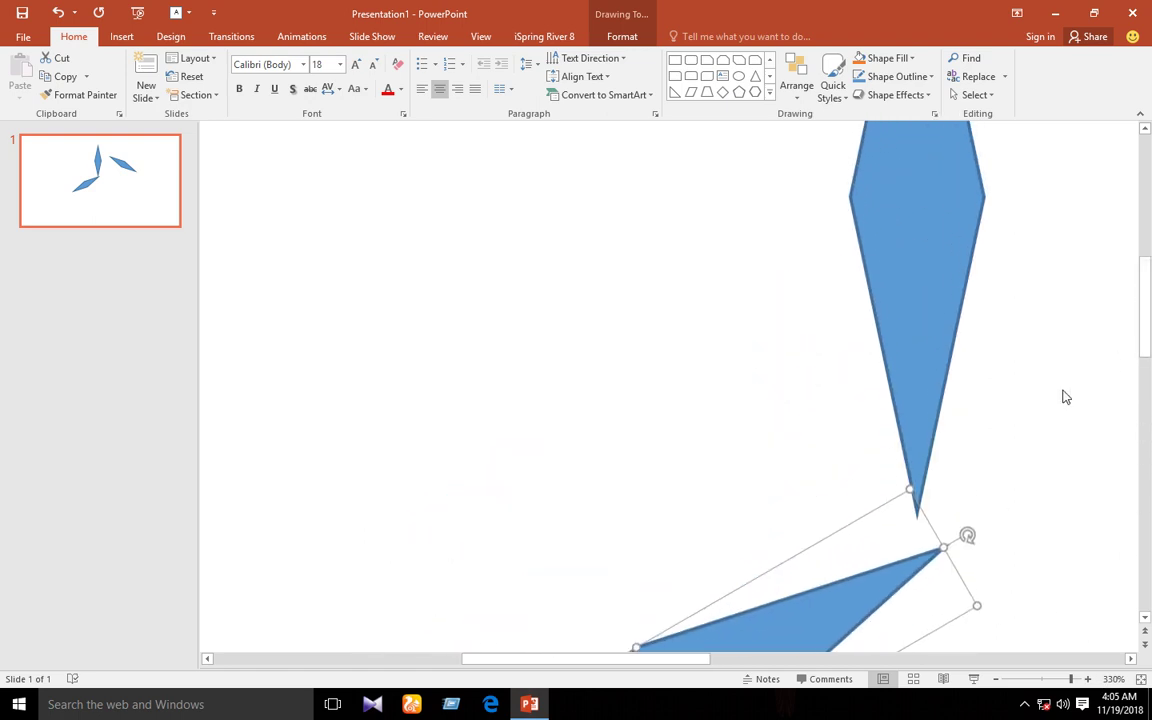
pyautogui.moveTo(786, 626); pyautogui.dragTo(786, 630)
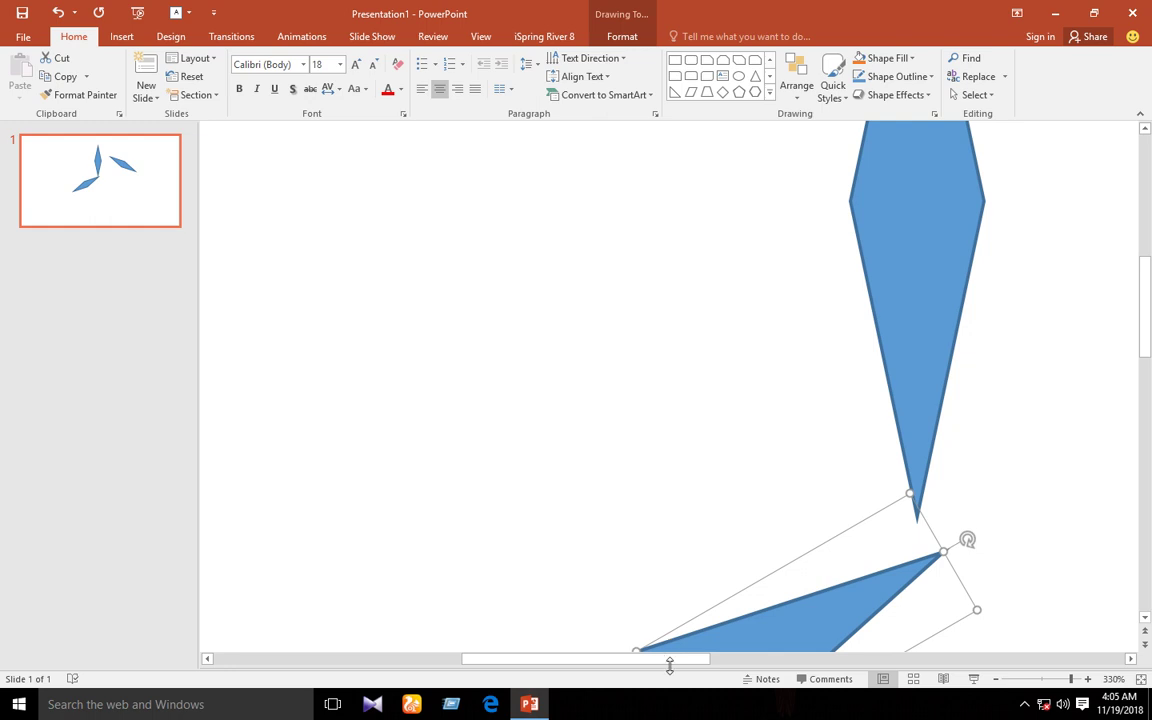
pyautogui.scroll(-3, 1000, 686)
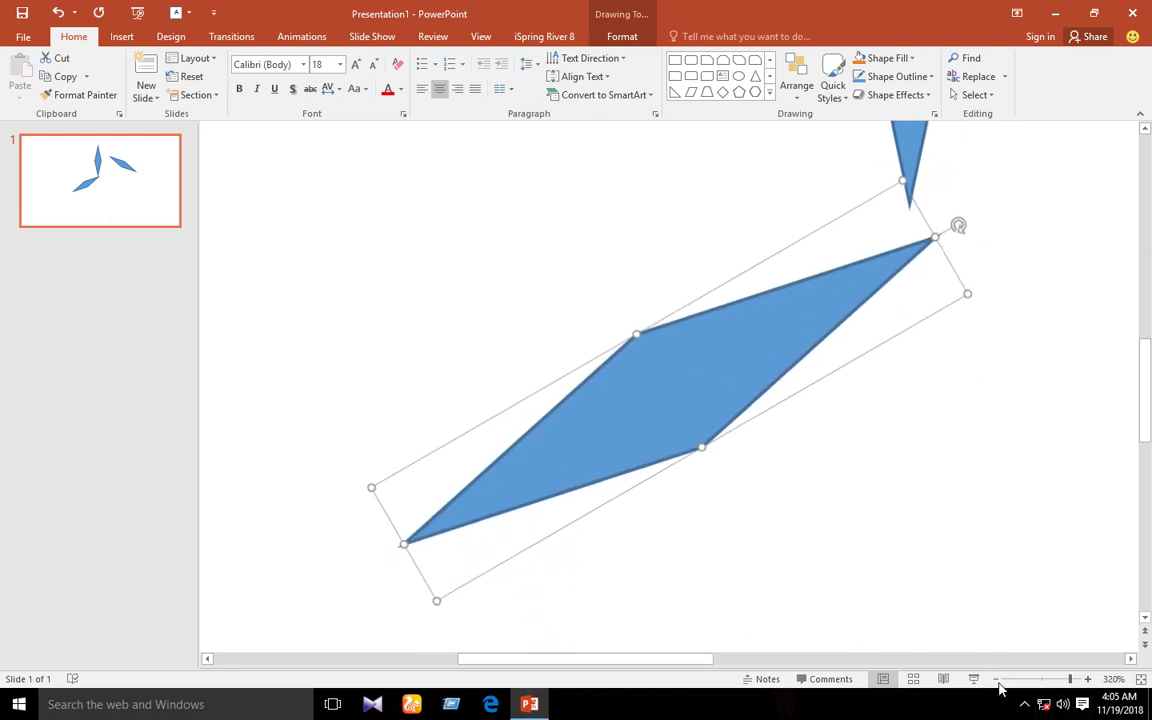
pyautogui.click(996, 679)
pyautogui.click(996, 679)
pyautogui.click(996, 679)
pyautogui.click(996, 679)
pyautogui.click(996, 679)
pyautogui.click(996, 679)
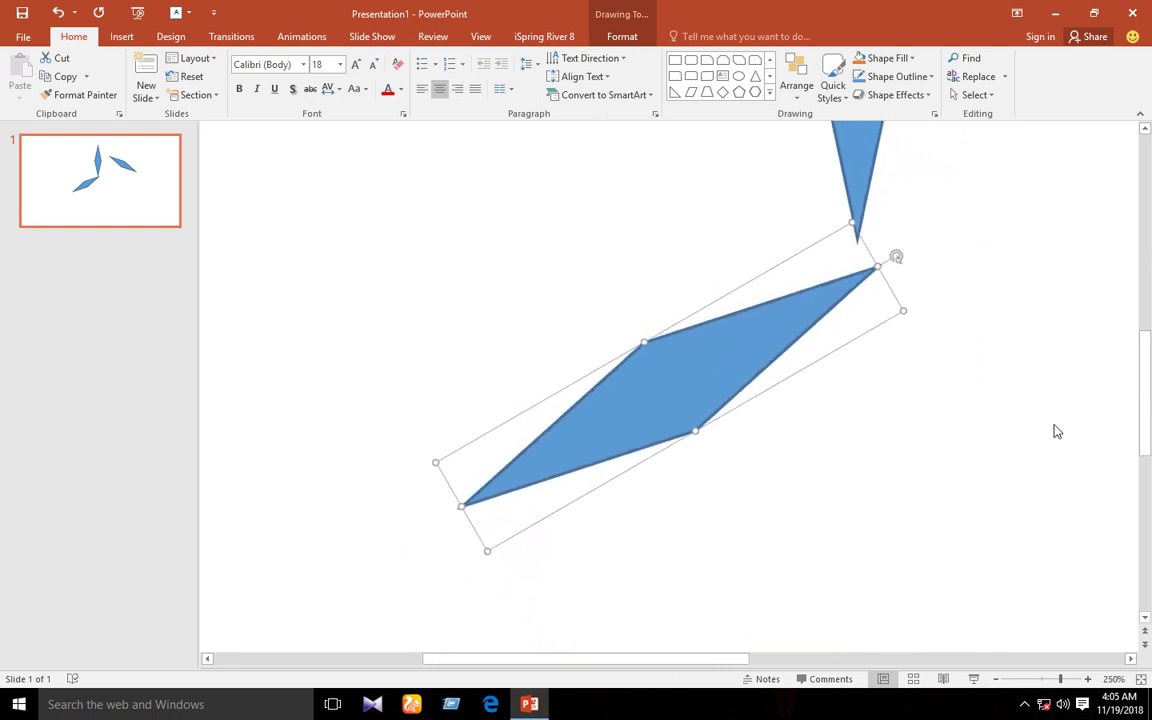
pyautogui.scroll(2, 1095, 342)
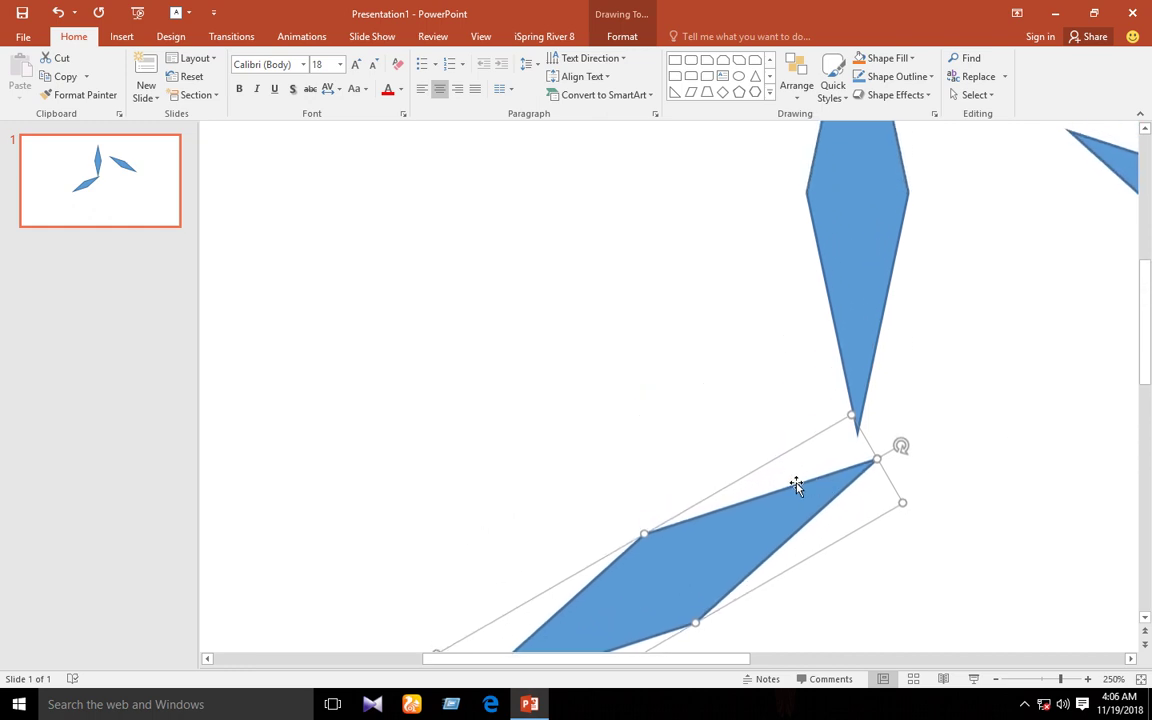
pyautogui.moveTo(796, 485); pyautogui.dragTo(779, 491)
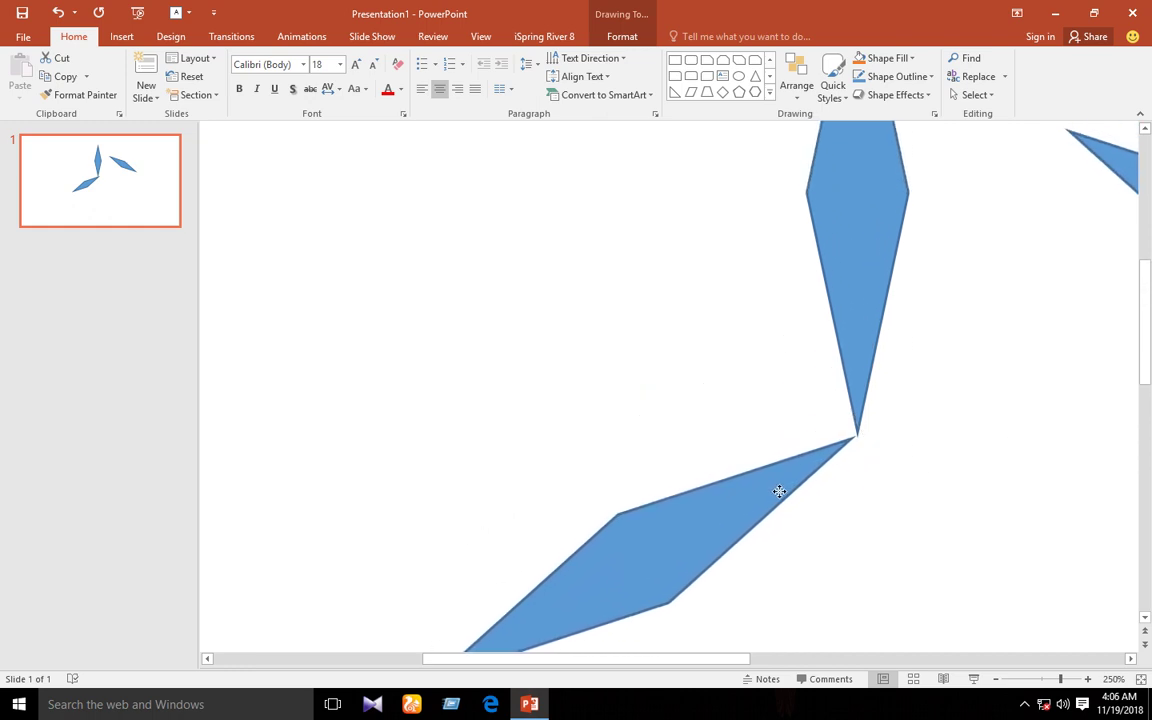
pyautogui.moveTo(779, 491); pyautogui.dragTo(782, 495)
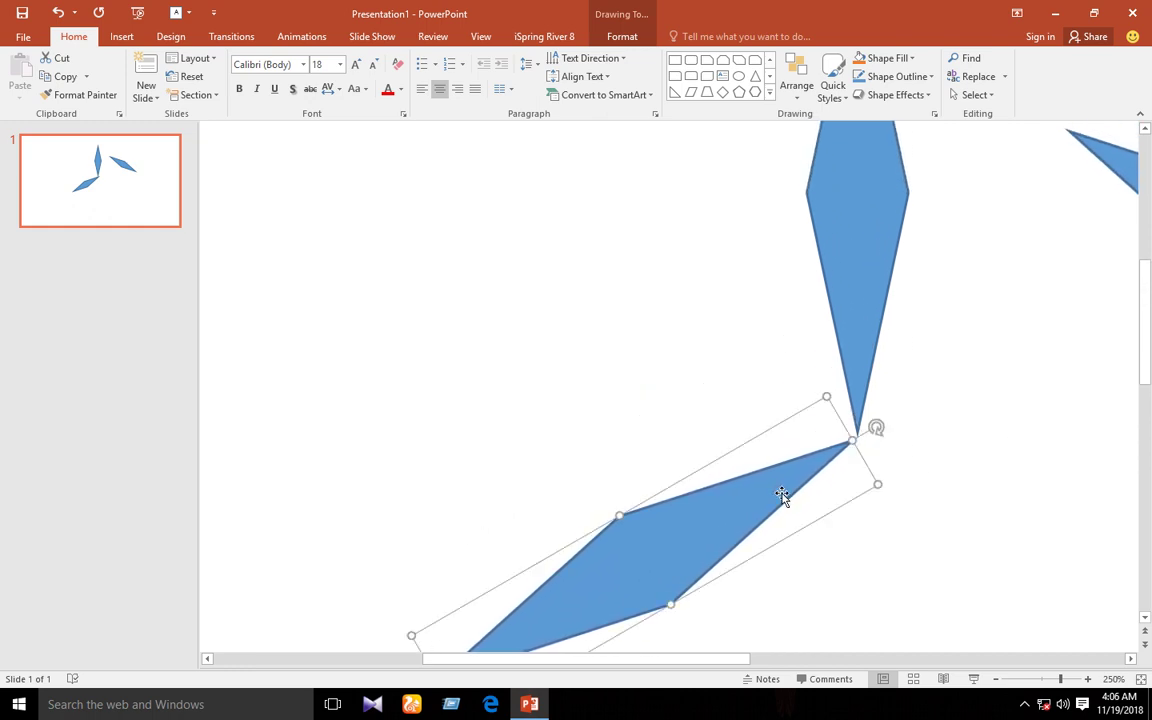
# Step: Move the right-hand diamond down-left so its tip joins the shared centre
pyautogui.click(1113, 170)
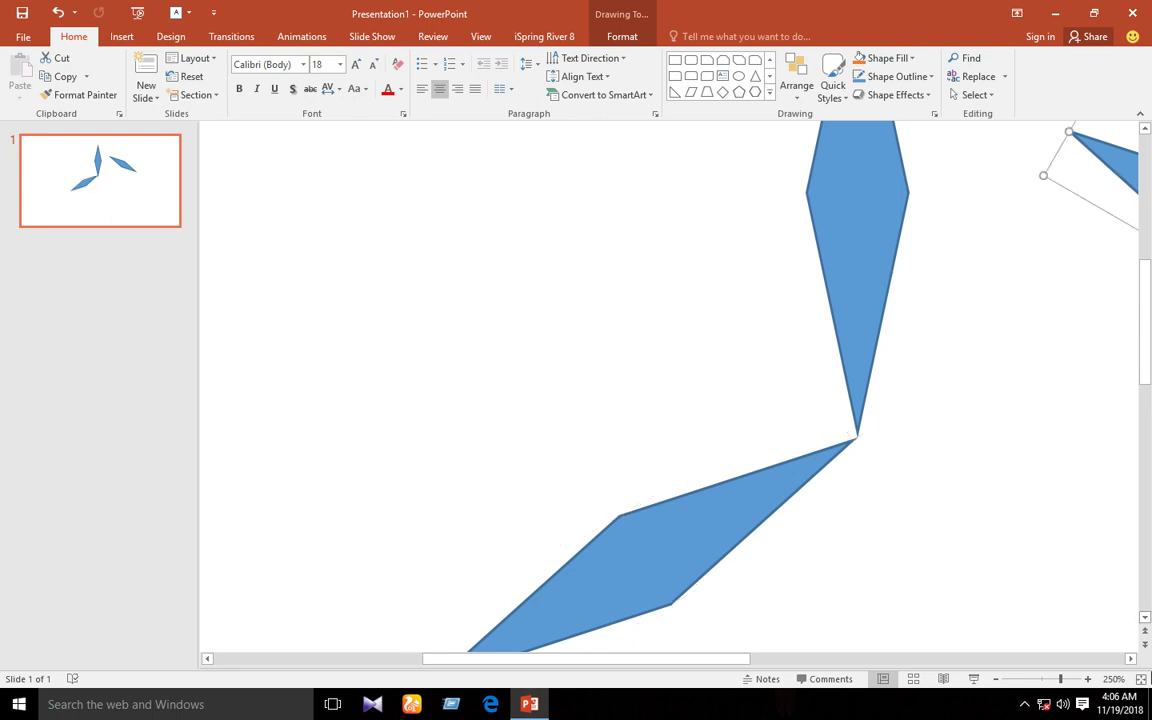
pyautogui.click(996, 679)
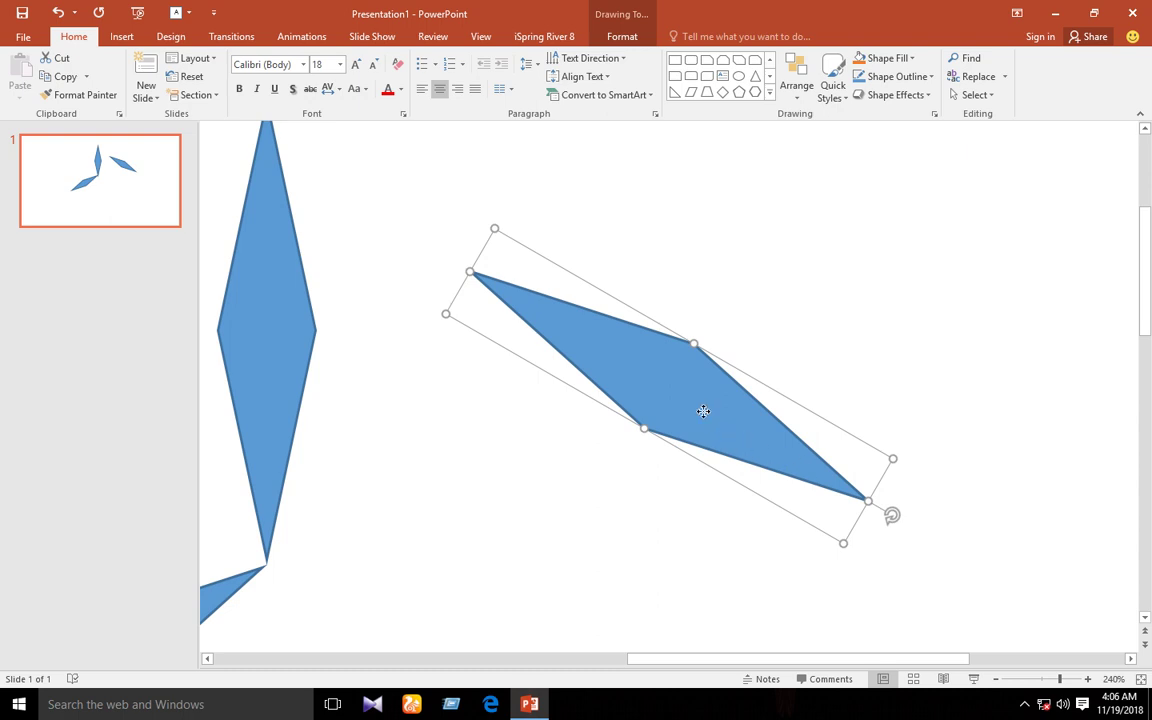
pyautogui.moveTo(702, 411); pyautogui.dragTo(595, 608)
pyautogui.click(590, 658)
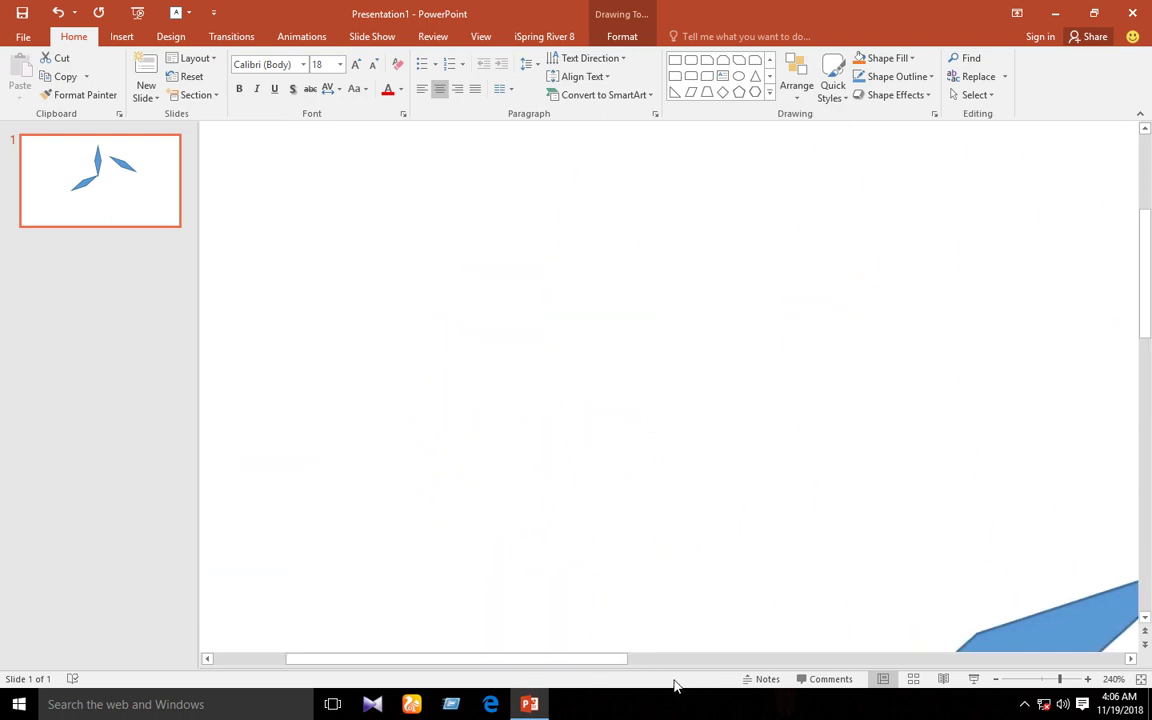
pyautogui.click(998, 679)
pyautogui.click(998, 679)
pyautogui.click(998, 679)
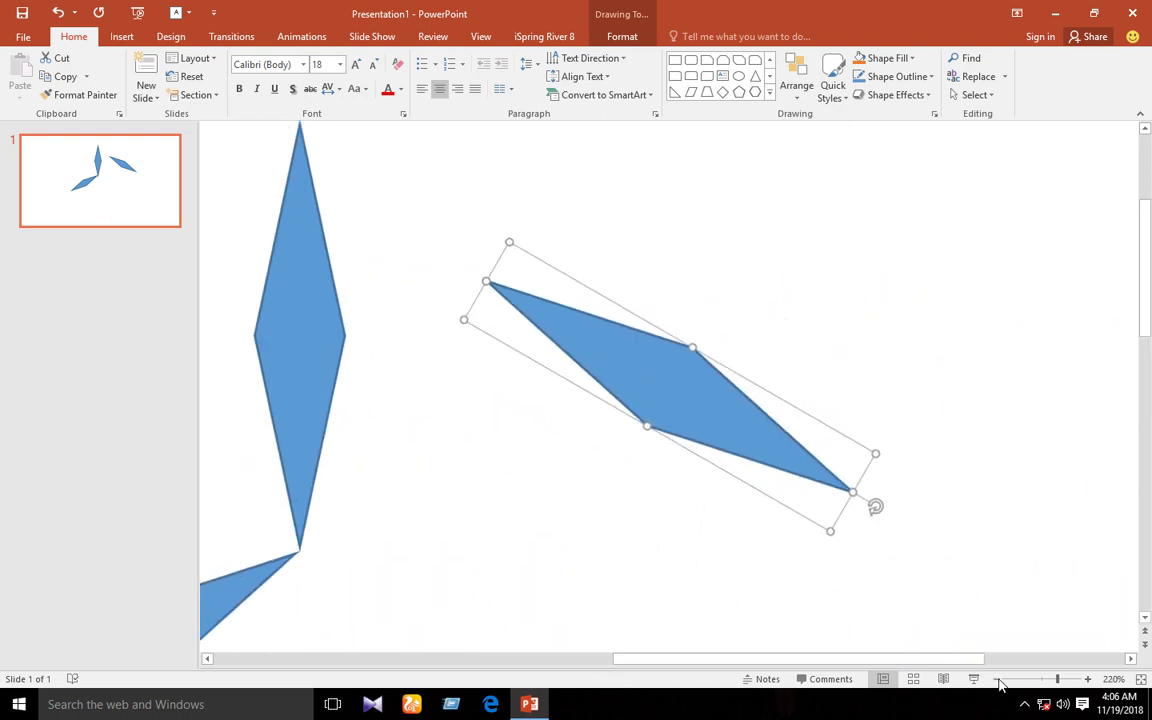
pyautogui.click(998, 679)
pyautogui.click(998, 679)
pyautogui.click(998, 679)
pyautogui.click(998, 679)
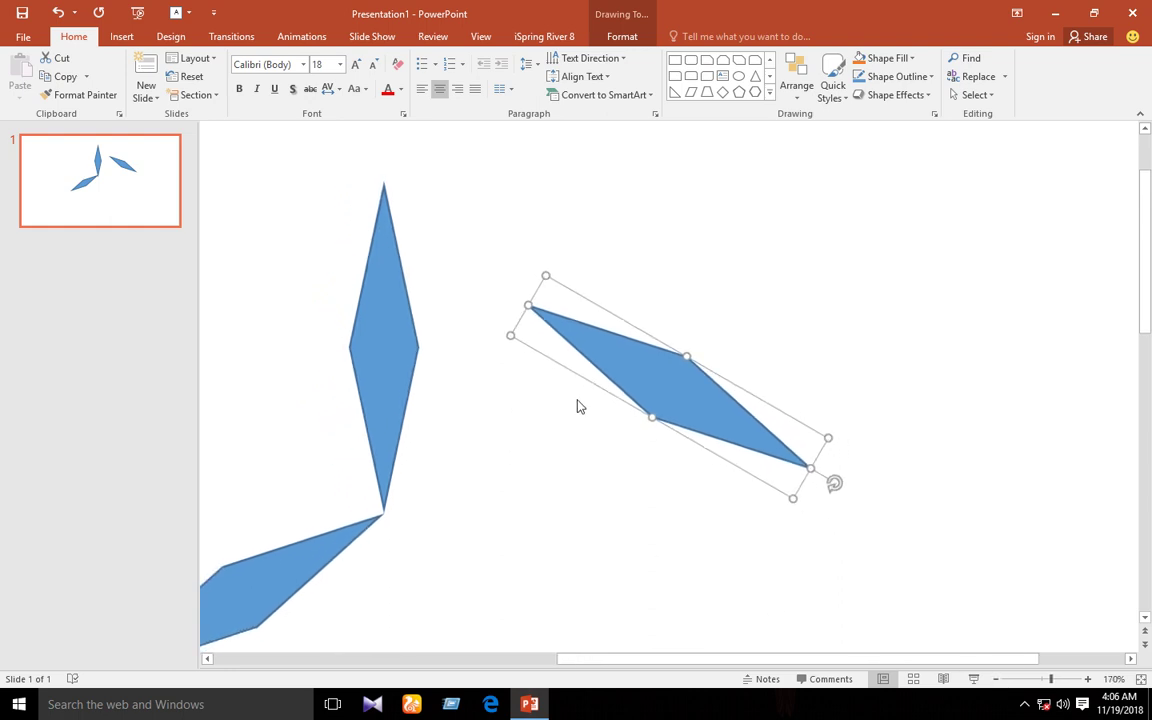
pyautogui.moveTo(639, 355); pyautogui.dragTo(498, 565)
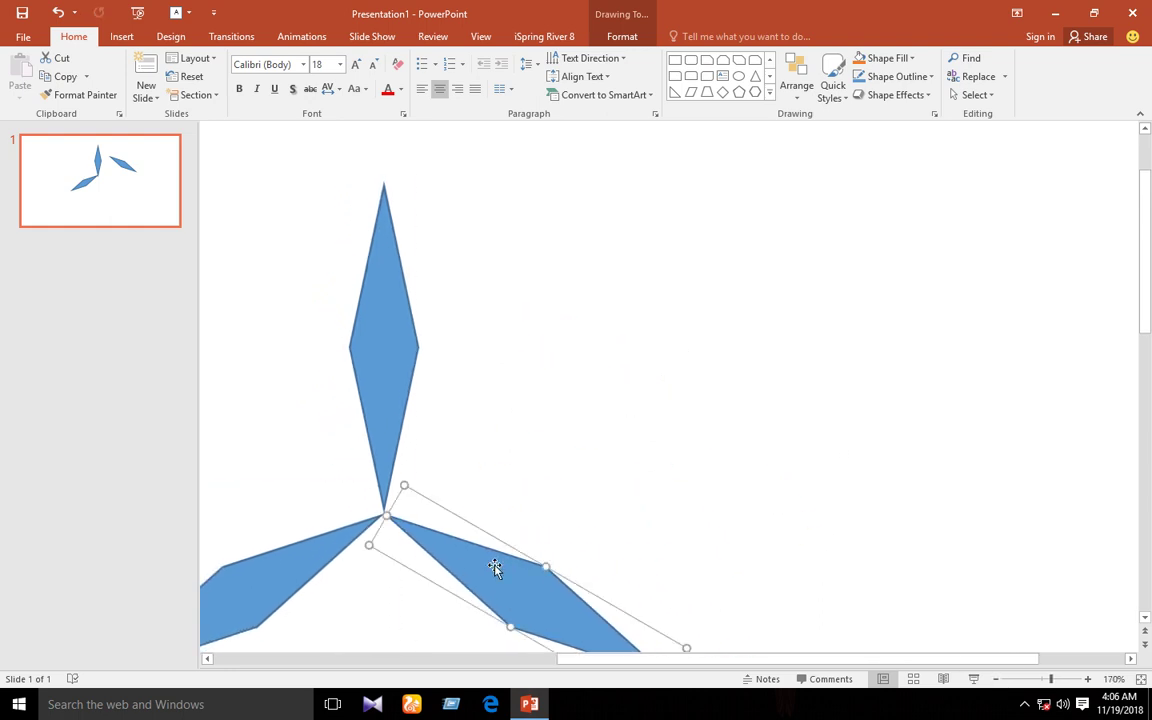
# Step: Fine-tune the lower-right blade onto the centre point and return to the full-slide view
pyautogui.click(1089, 679)
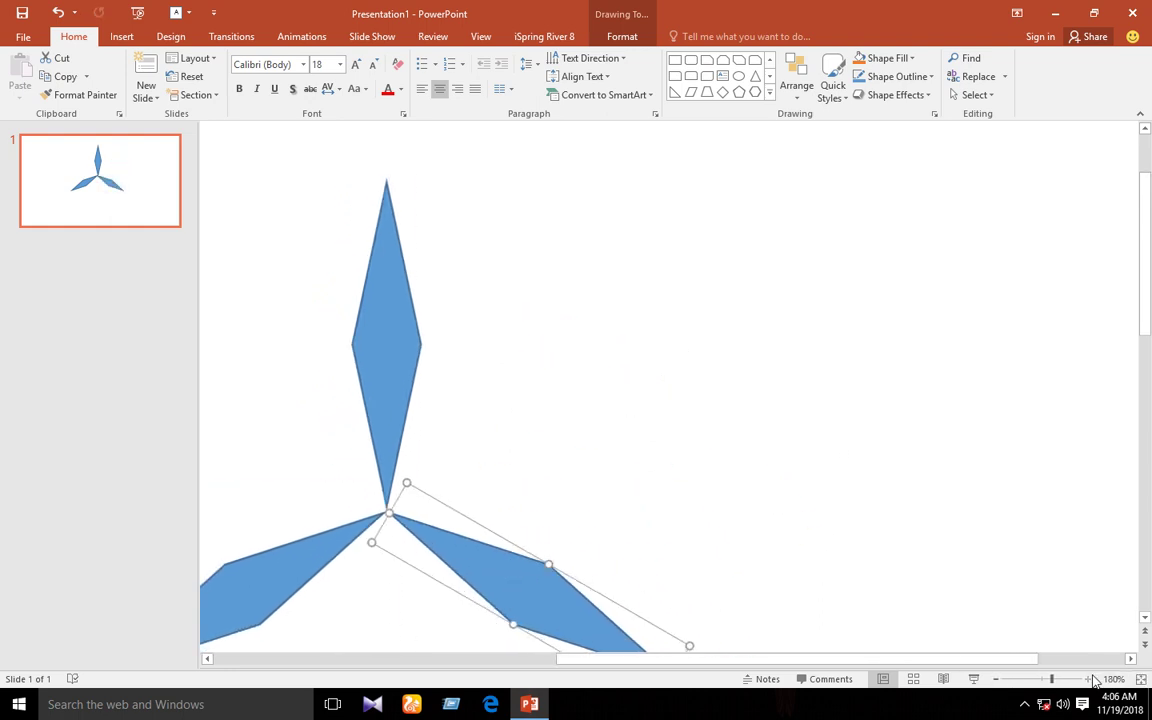
pyautogui.click(1089, 679)
pyautogui.click(1089, 679)
pyautogui.click(1089, 679)
pyautogui.click(1089, 679)
pyautogui.click(1089, 679)
pyautogui.click(1089, 679)
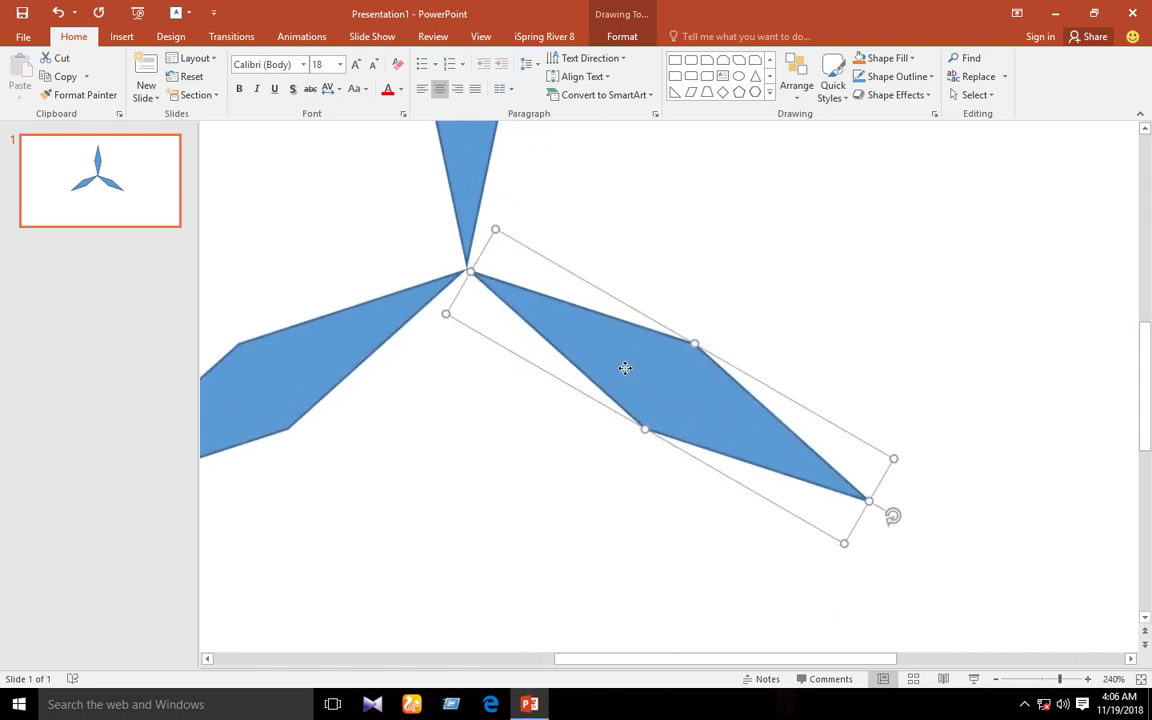
pyautogui.moveTo(625, 368); pyautogui.dragTo(624, 372)
pyautogui.click(540, 471)
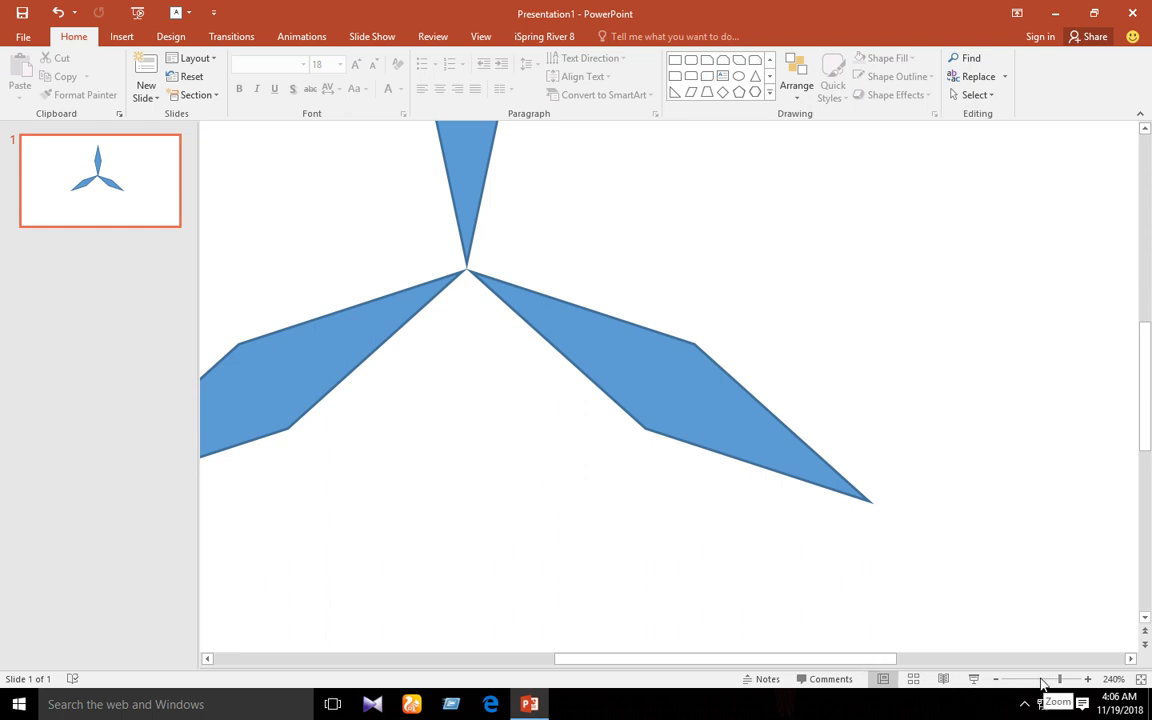
pyautogui.click(1041, 680)
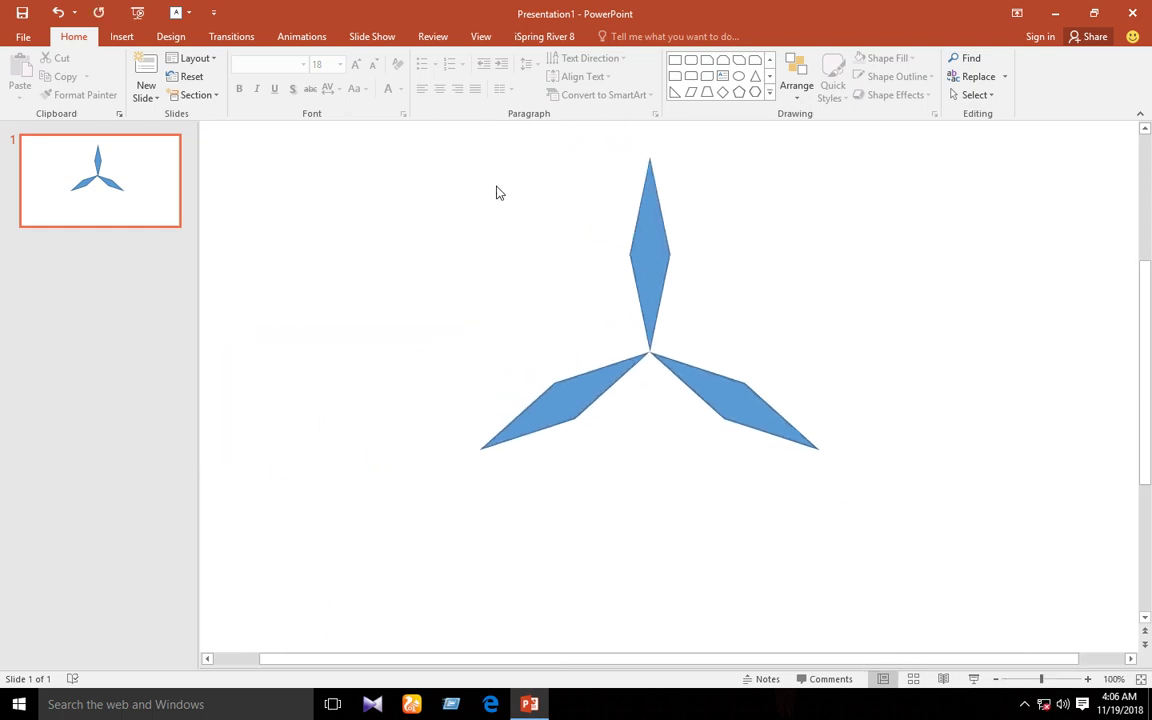
# Step: Draw a small circle centred on the blade junction
pyautogui.click(742, 80)
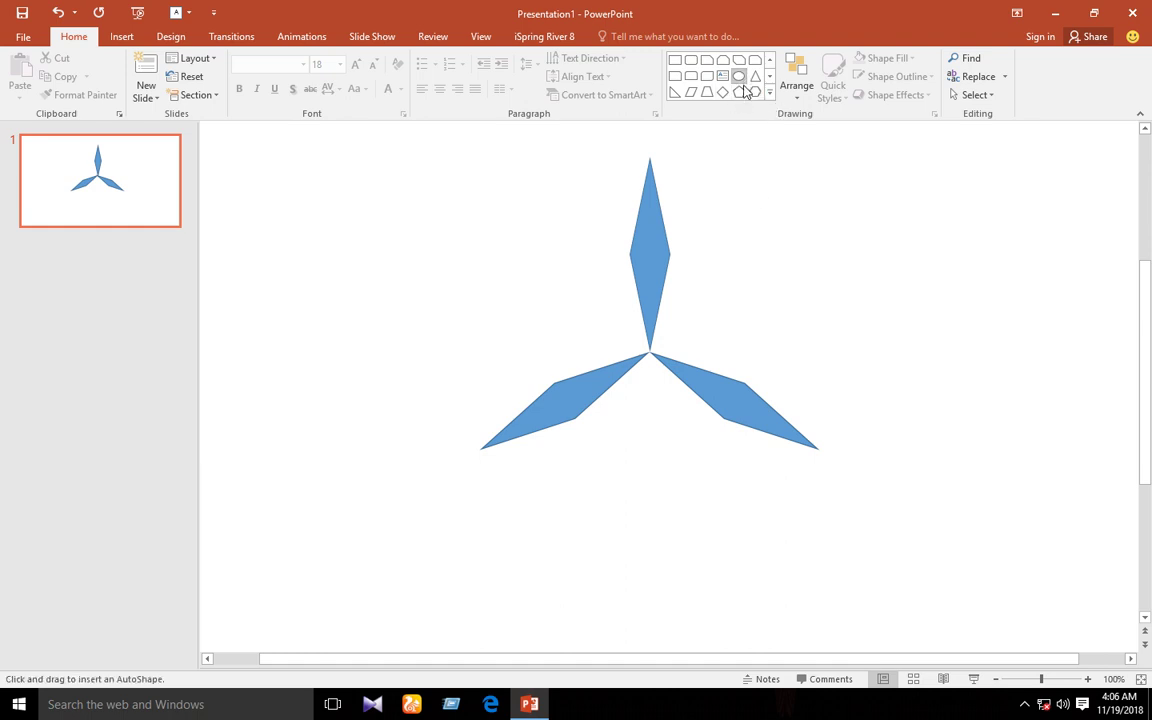
pyautogui.moveTo(715, 277)
pyautogui.mouseDown()
pyautogui.moveTo(743, 306)
pyautogui.moveTo(652, 350)
pyautogui.mouseUp()
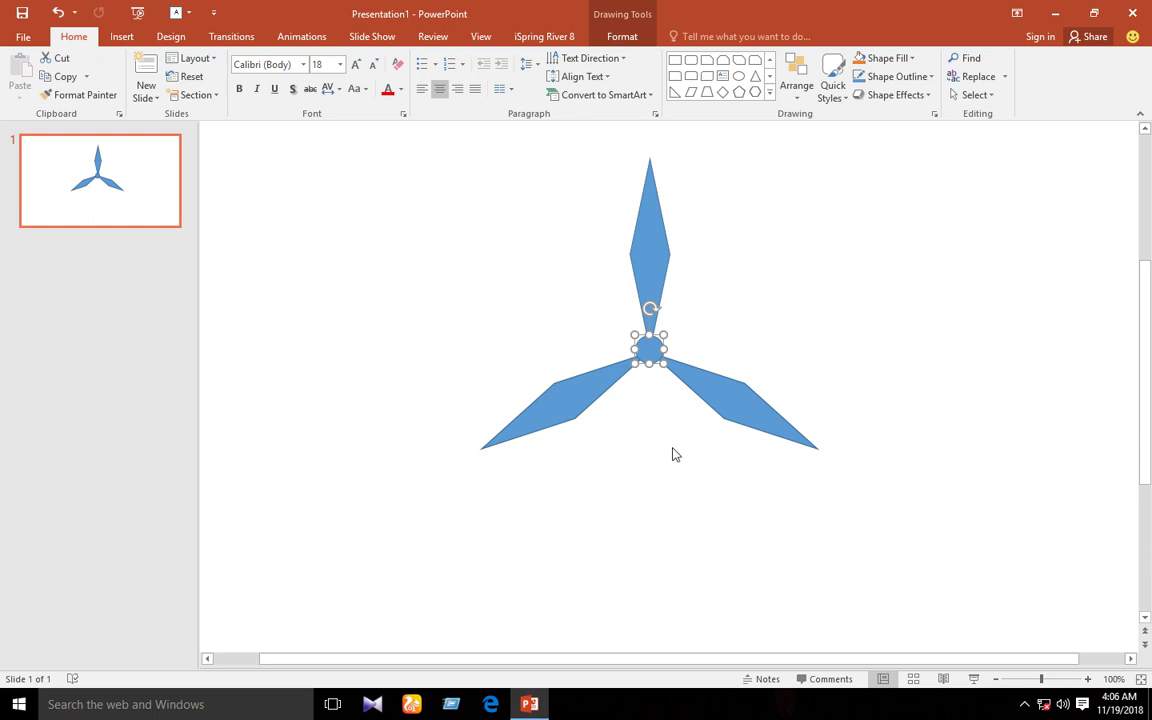
pyautogui.moveTo(655, 344); pyautogui.dragTo(644, 357)
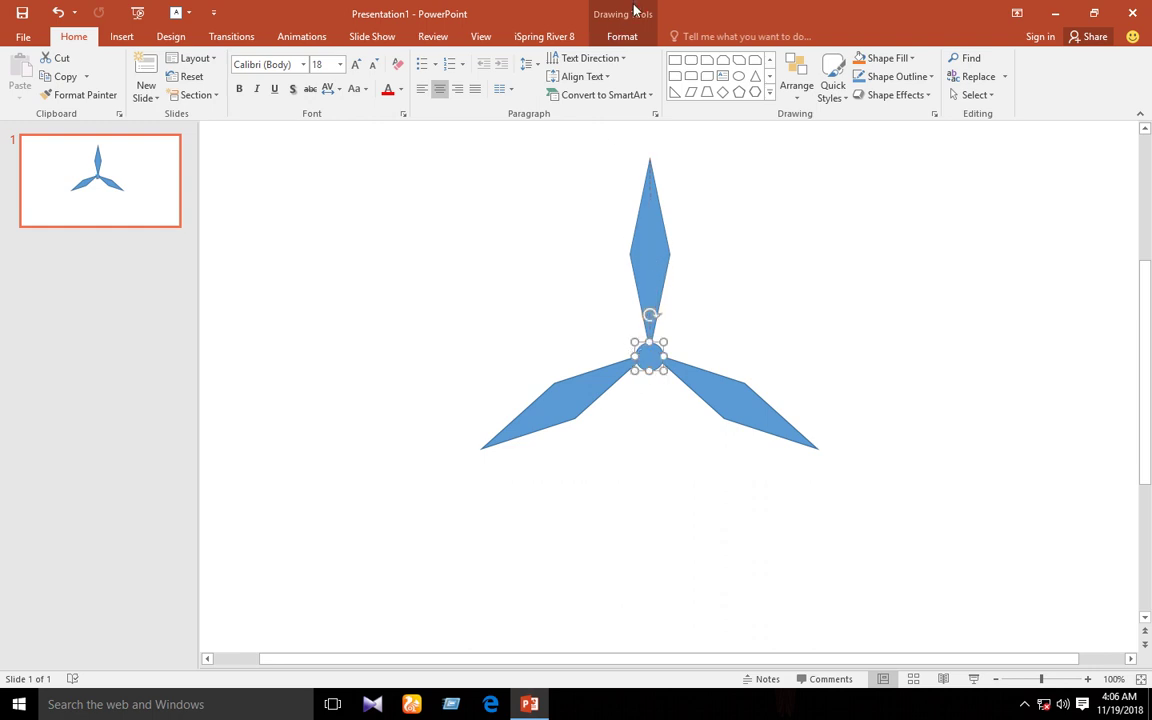
# Step: Fill the circle standard black and remove its outline
pyautogui.click(620, 37)
pyautogui.click(580, 58)
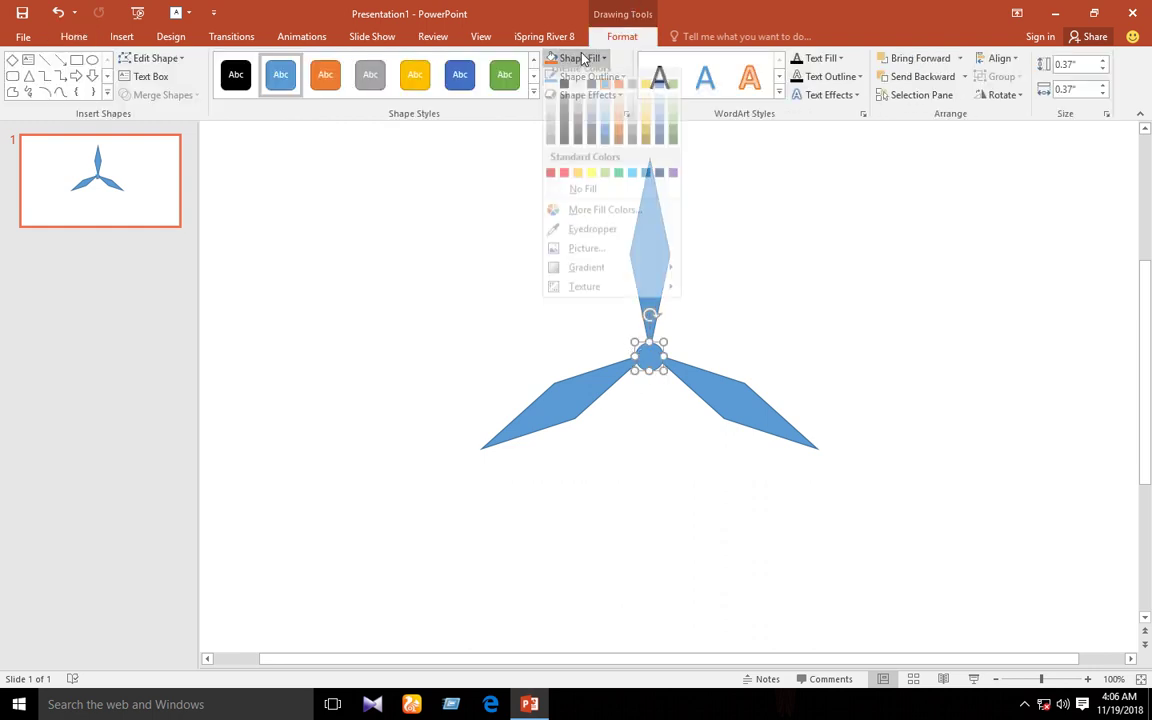
pyautogui.click(578, 220)
pyautogui.click(478, 211)
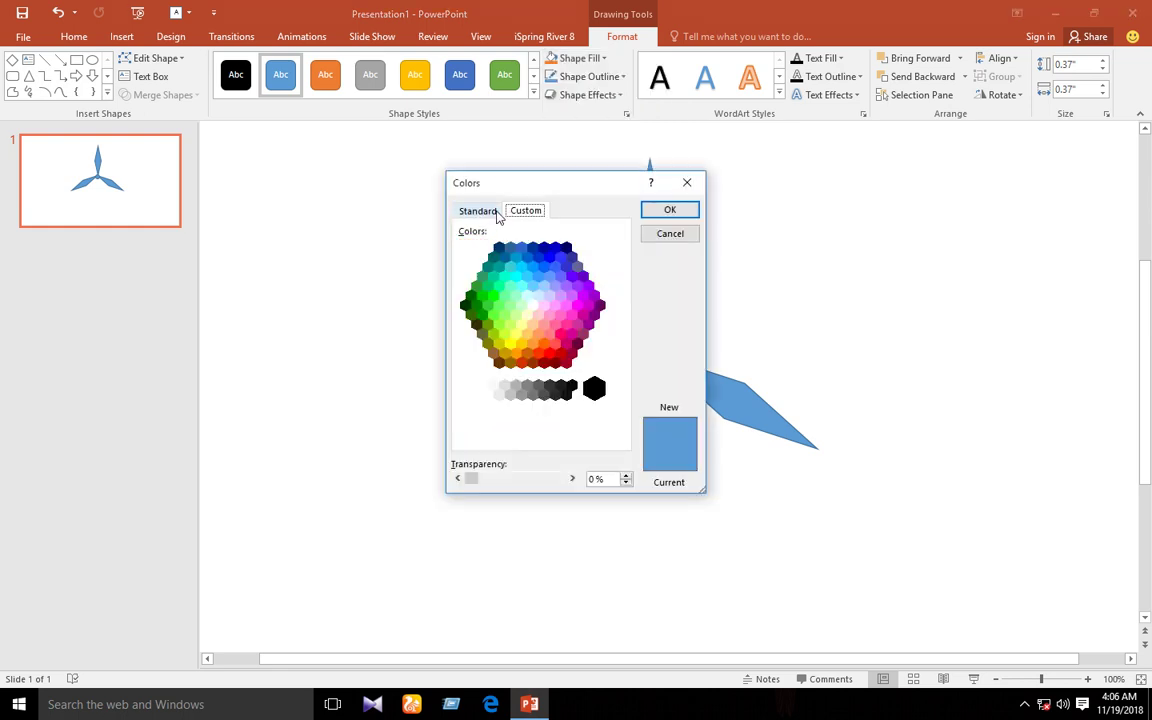
pyautogui.doubleClick(594, 390)
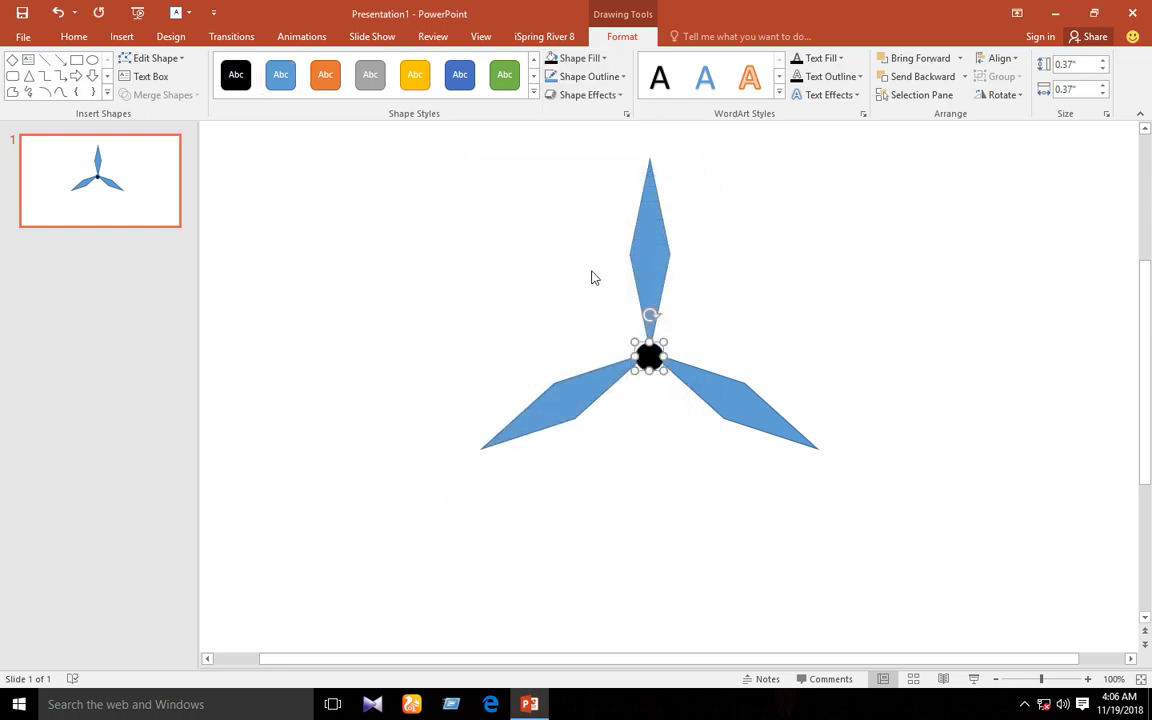
pyautogui.click(578, 82)
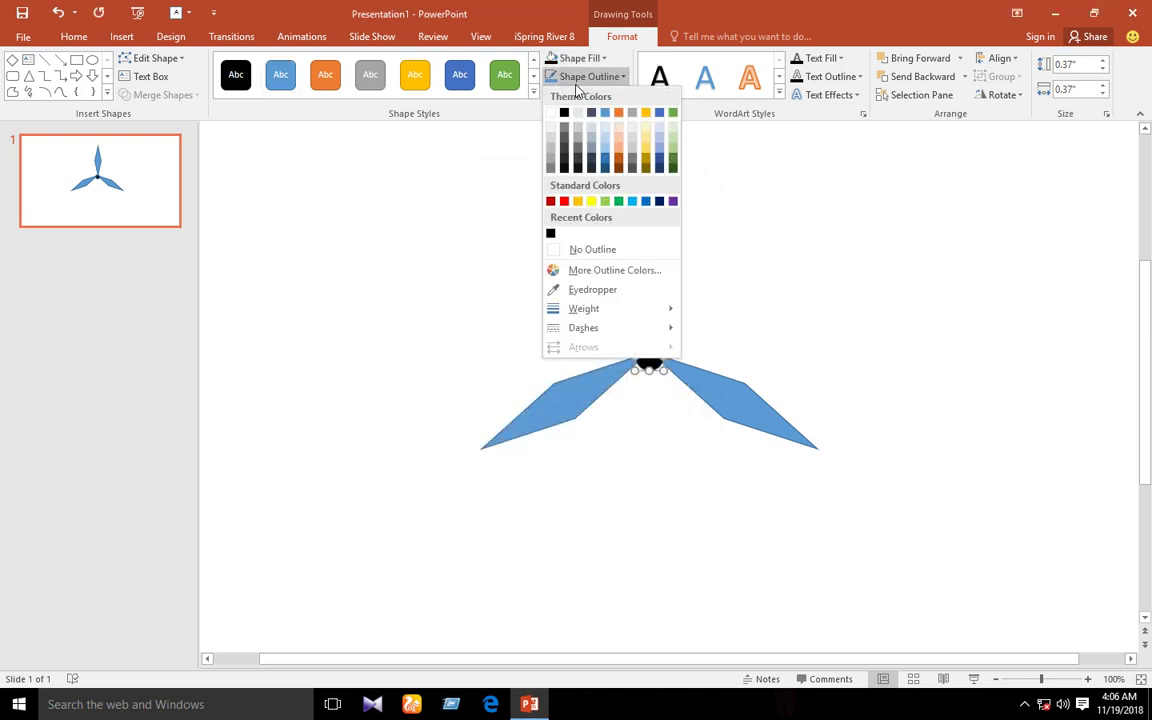
pyautogui.click(590, 254)
# Step: Fill the top, left and lower-right blades standard red and remove their outlines
pyautogui.click(648, 231)
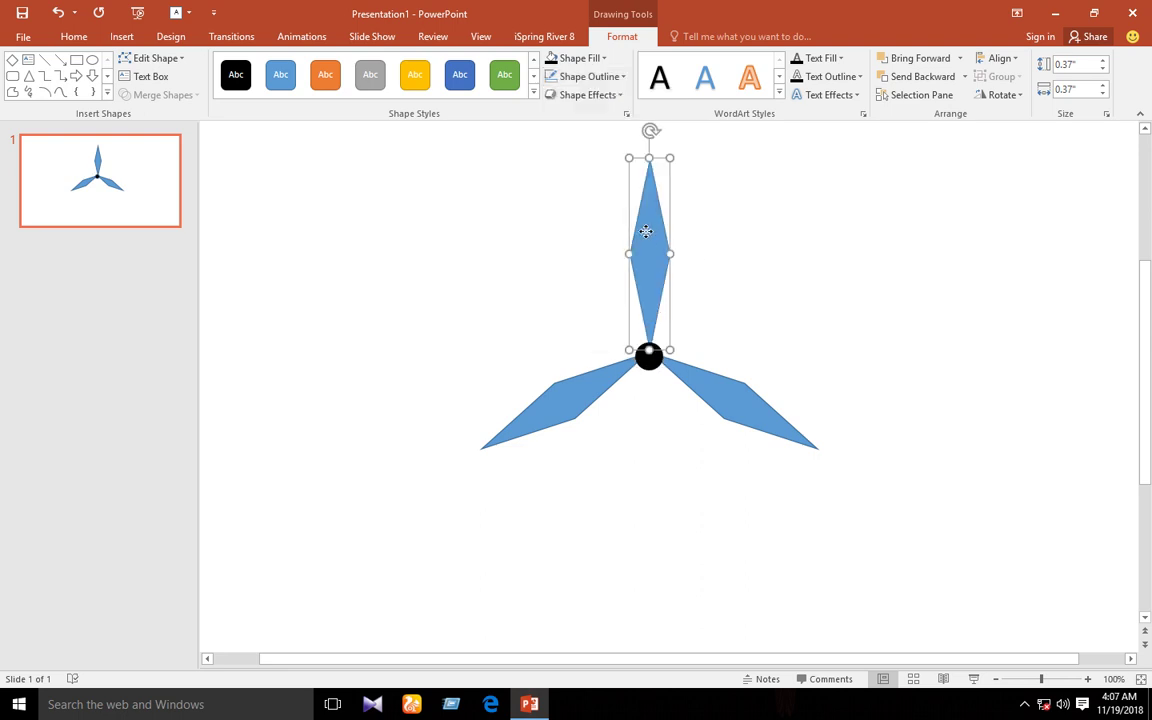
pyautogui.click(573, 59)
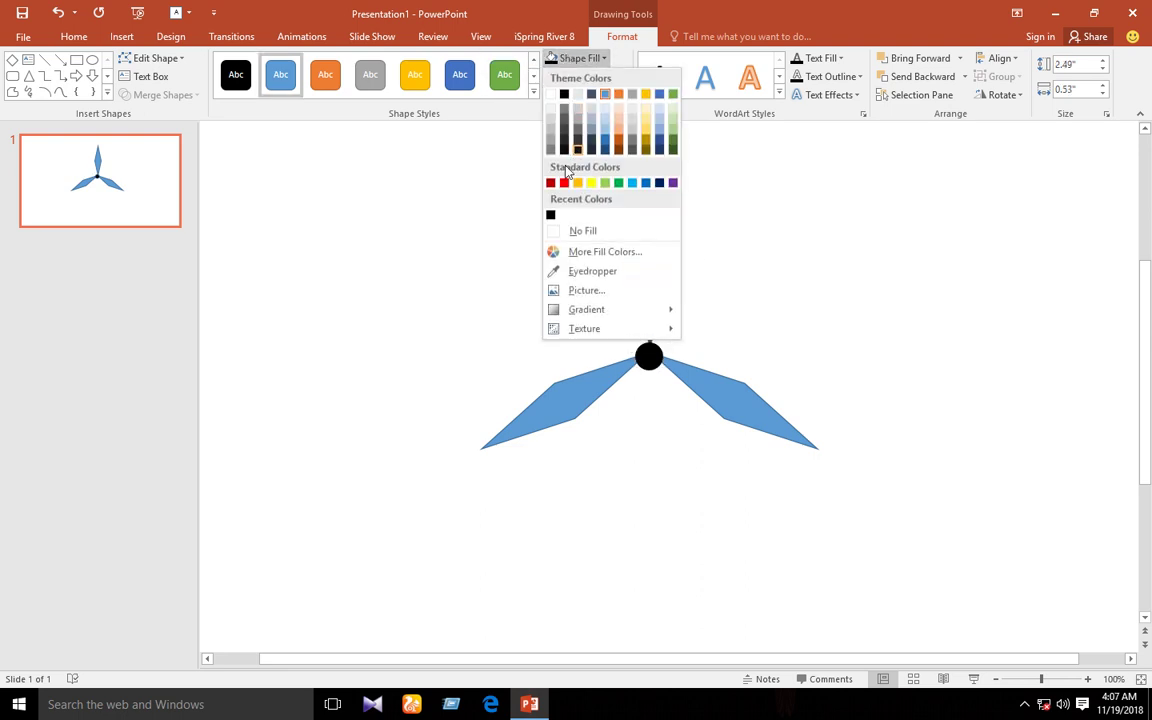
pyautogui.click(564, 182)
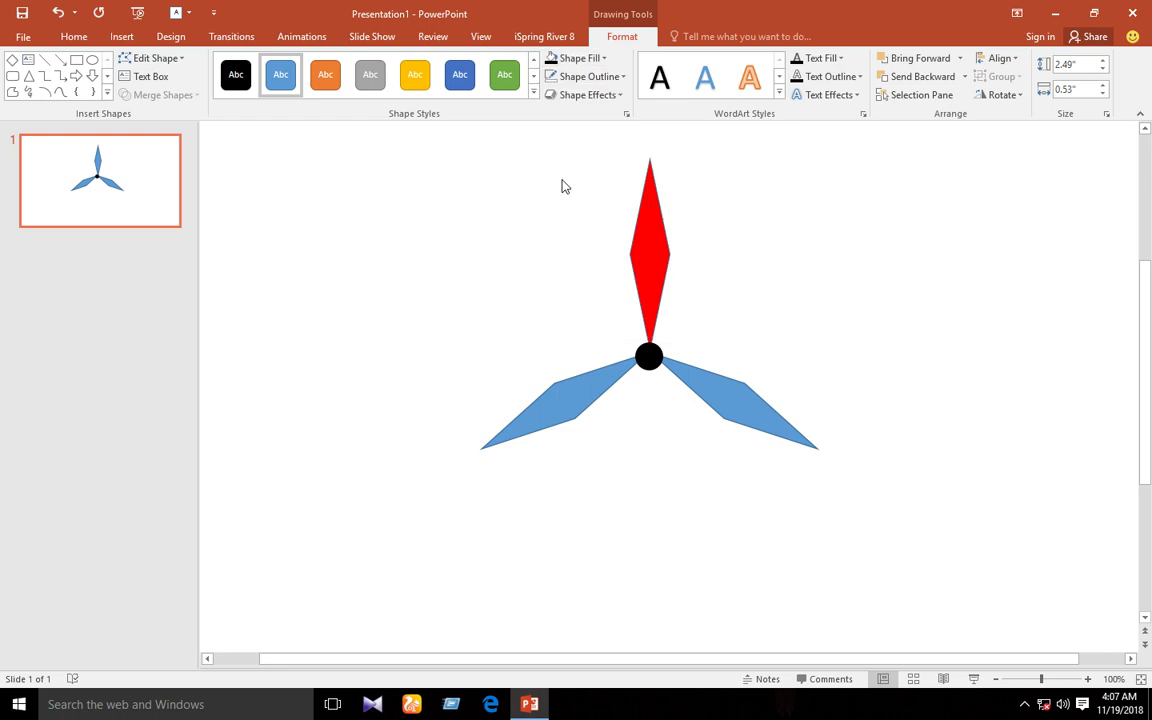
pyautogui.click(608, 76)
pyautogui.click(598, 248)
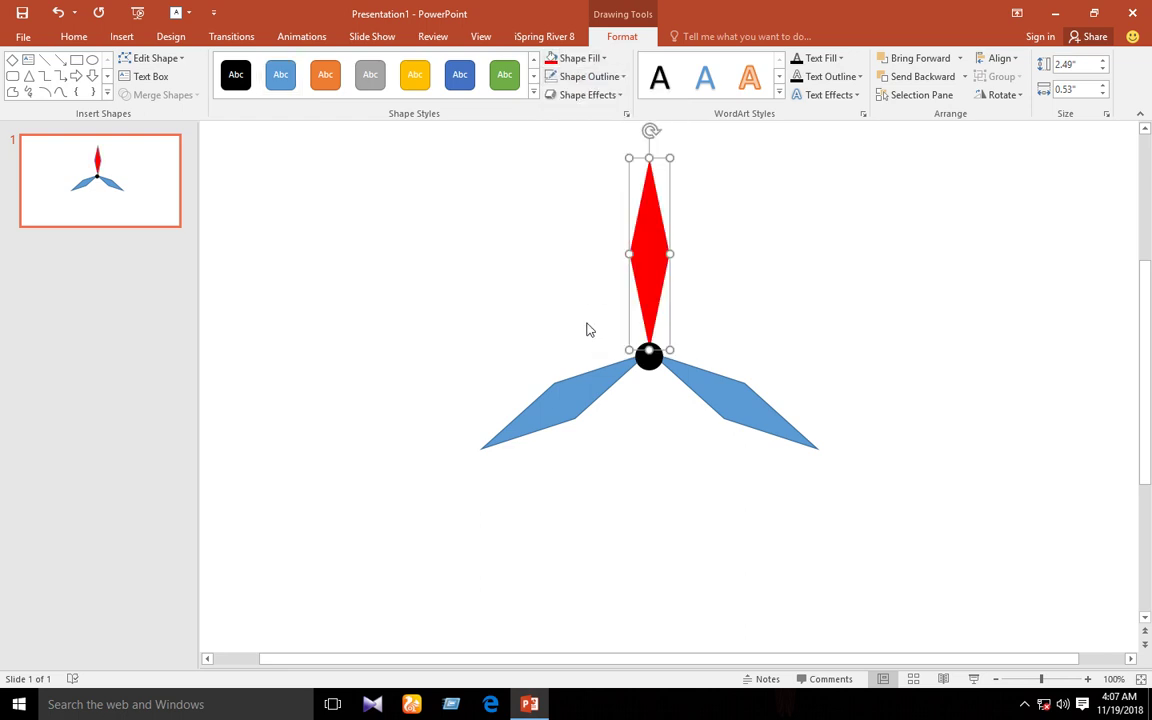
pyautogui.click(556, 388)
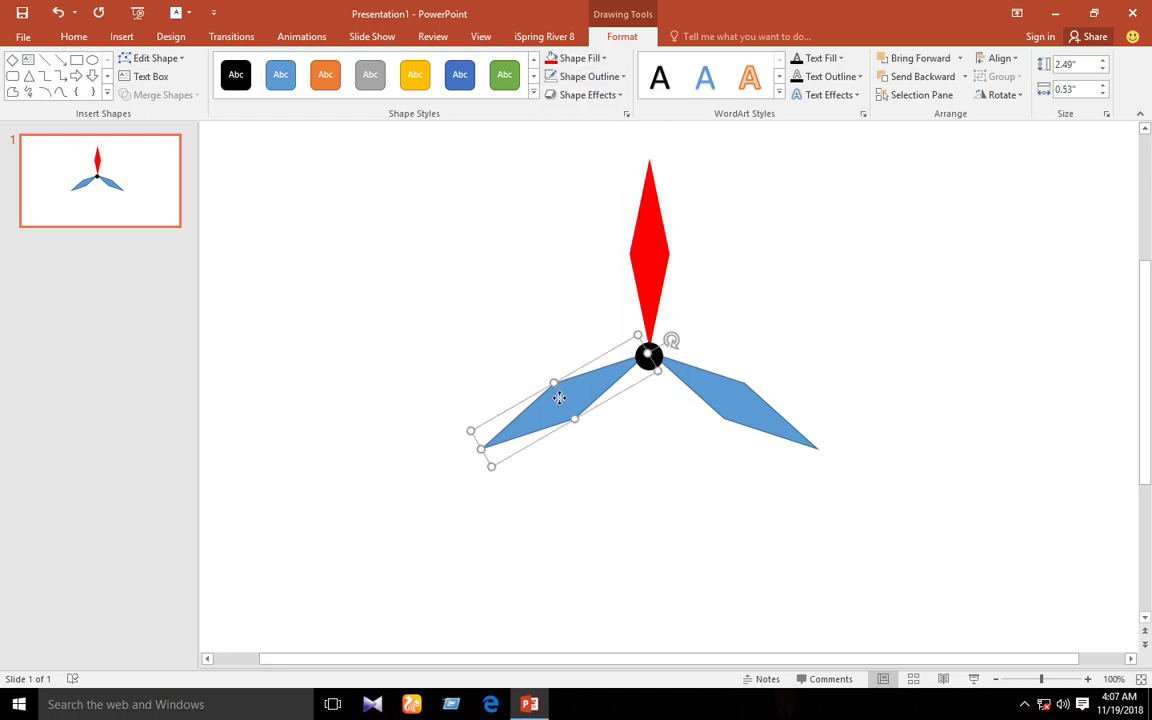
pyautogui.click(551, 58)
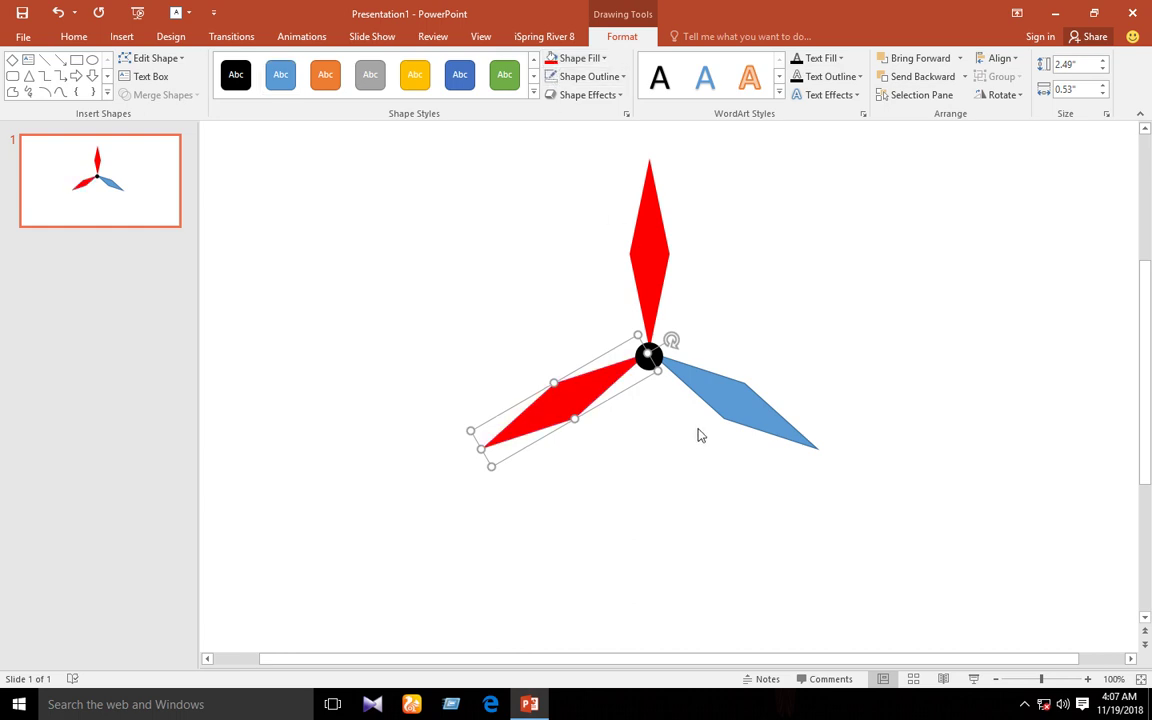
pyautogui.click(715, 386)
pyautogui.click(551, 59)
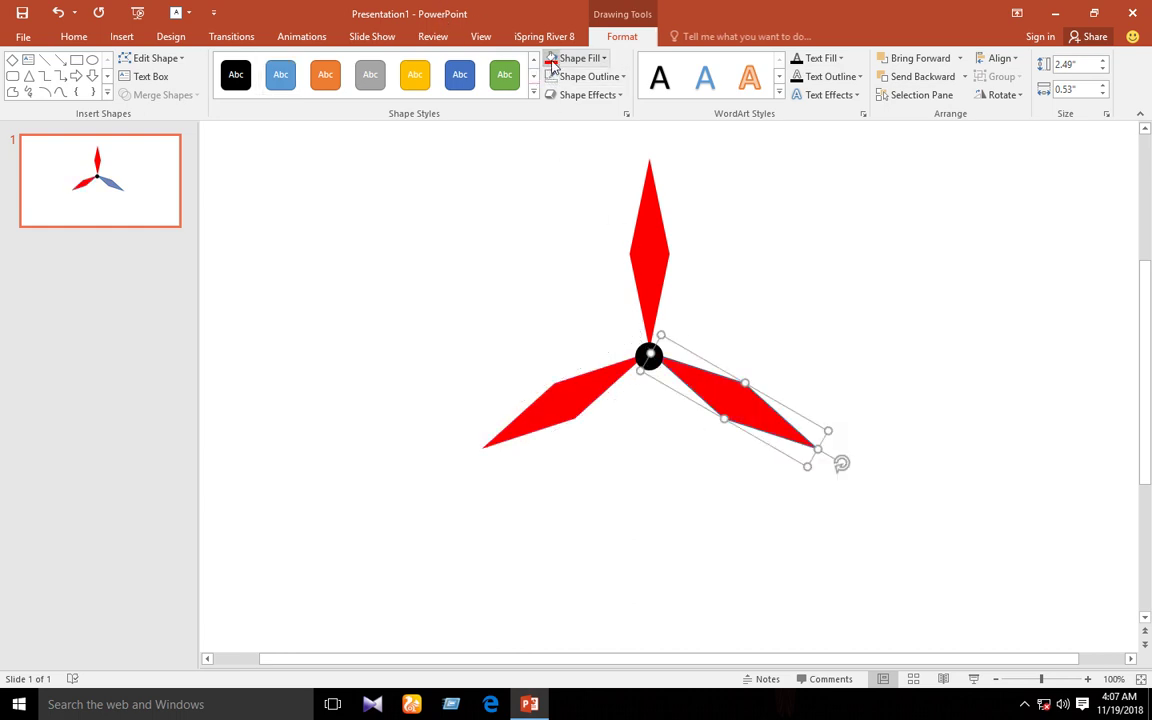
pyautogui.click(551, 77)
pyautogui.click(479, 259)
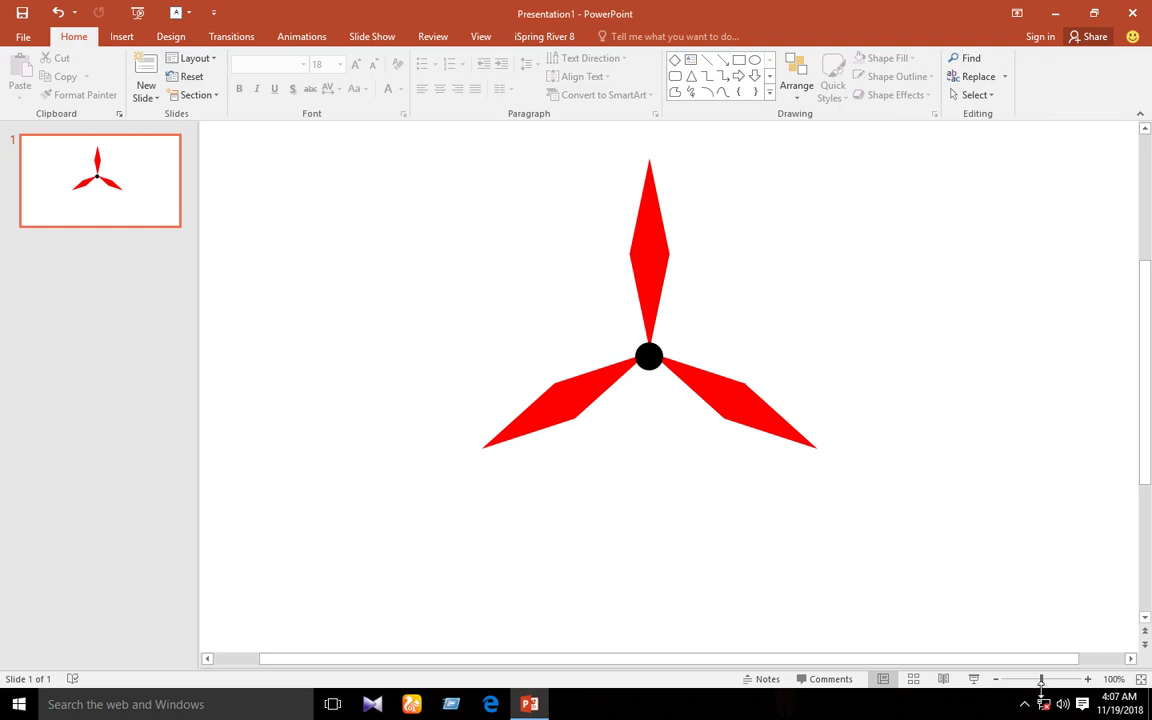
# Step: Group the three red blades with the black hub and shift the group down-right
pyautogui.click(996, 680)
pyautogui.click(996, 680)
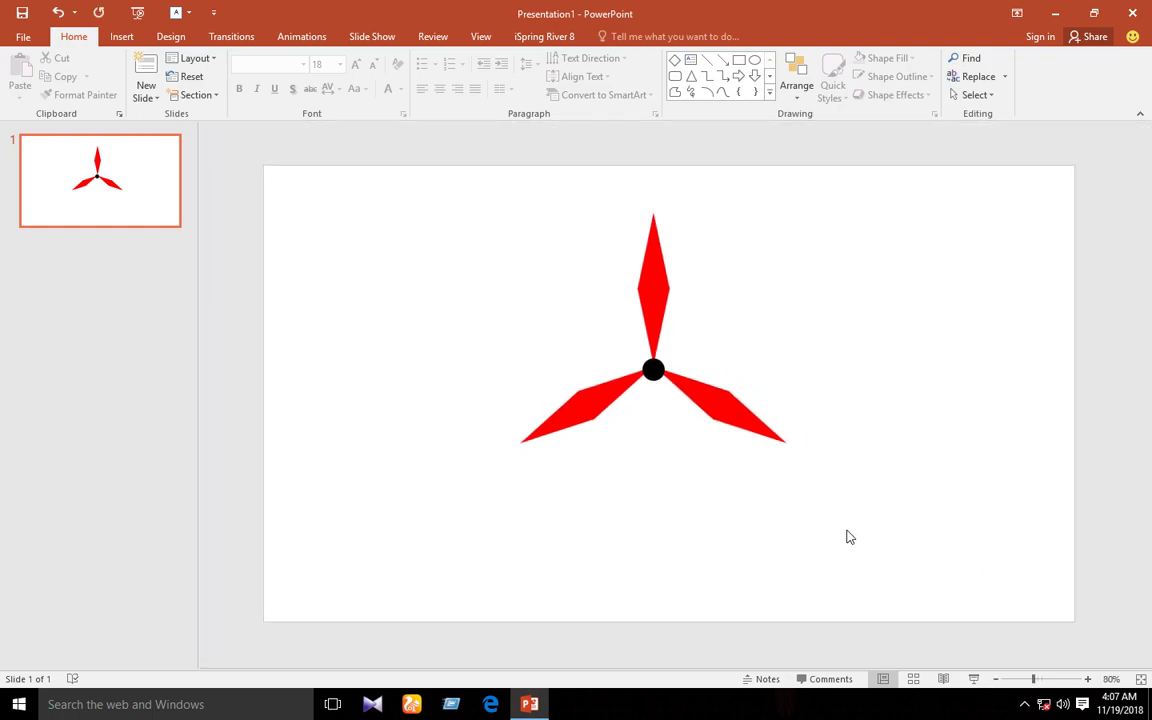
pyautogui.moveTo(414, 185); pyautogui.dragTo(899, 531)
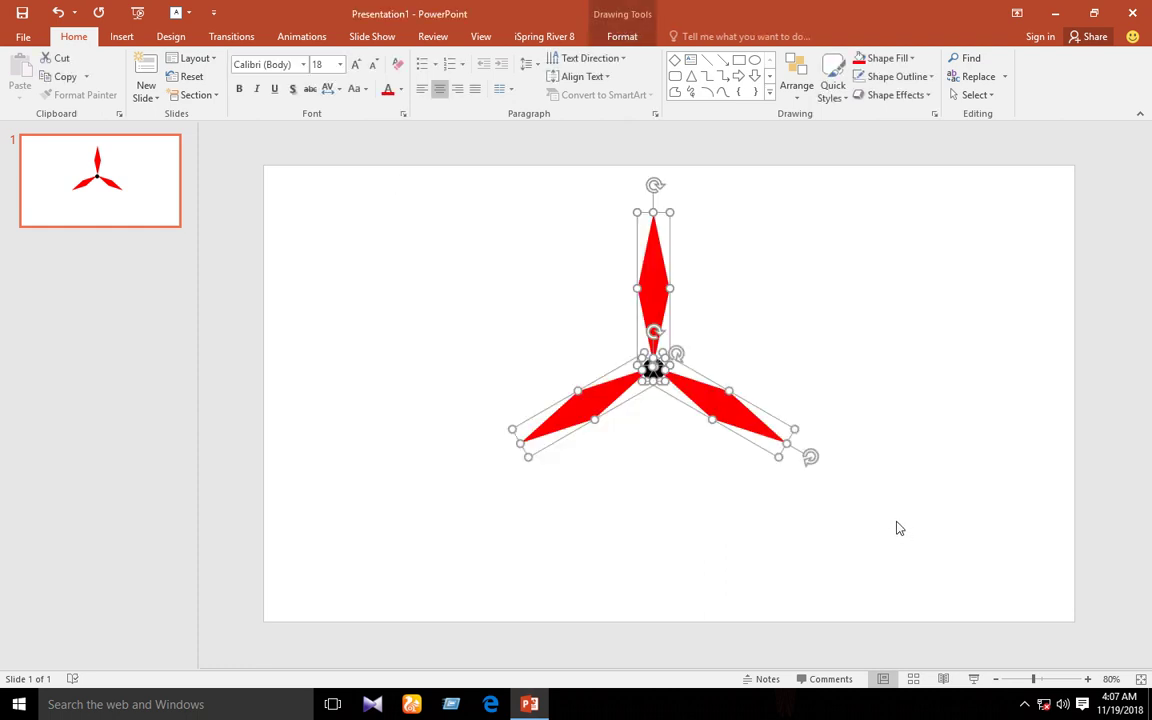
pyautogui.rightClick(651, 271)
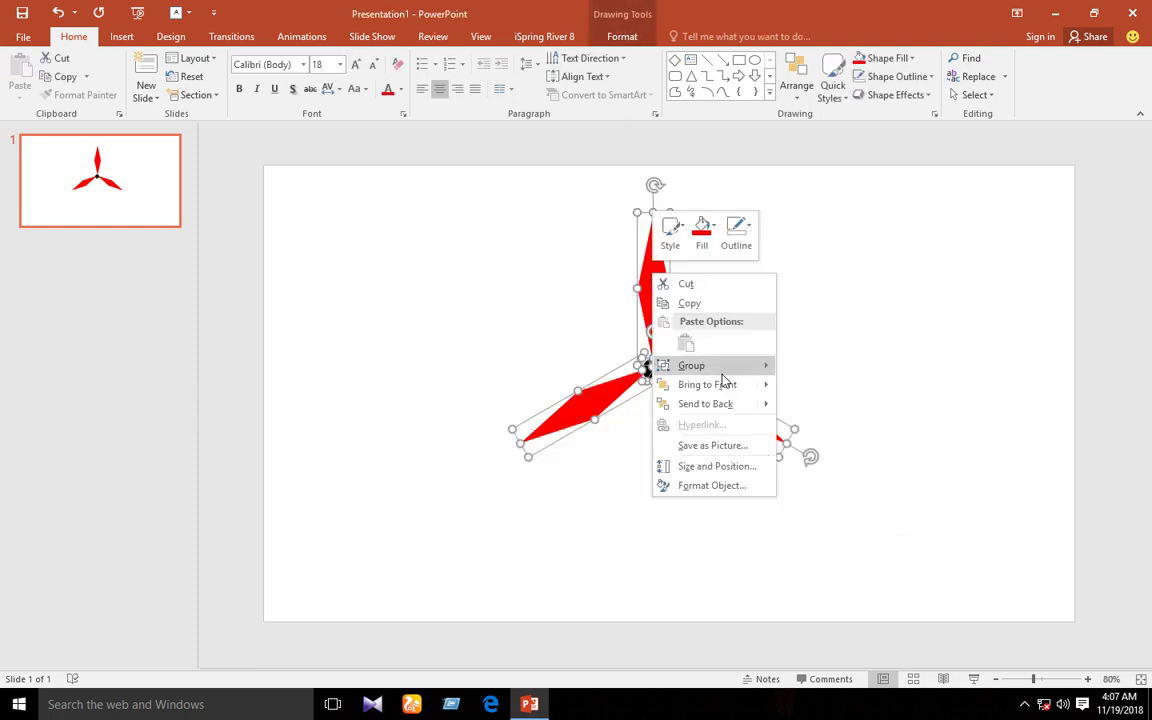
pyautogui.moveTo(760, 372)
pyautogui.click(800, 369)
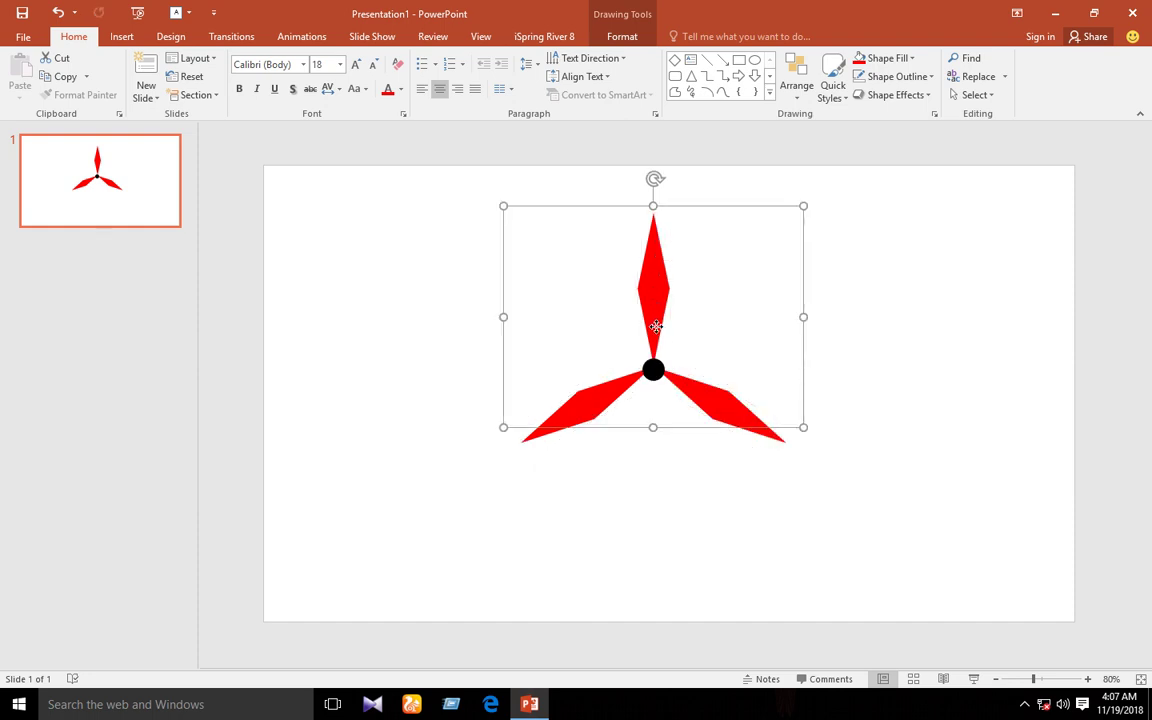
pyautogui.moveTo(655, 326); pyautogui.dragTo(690, 383)
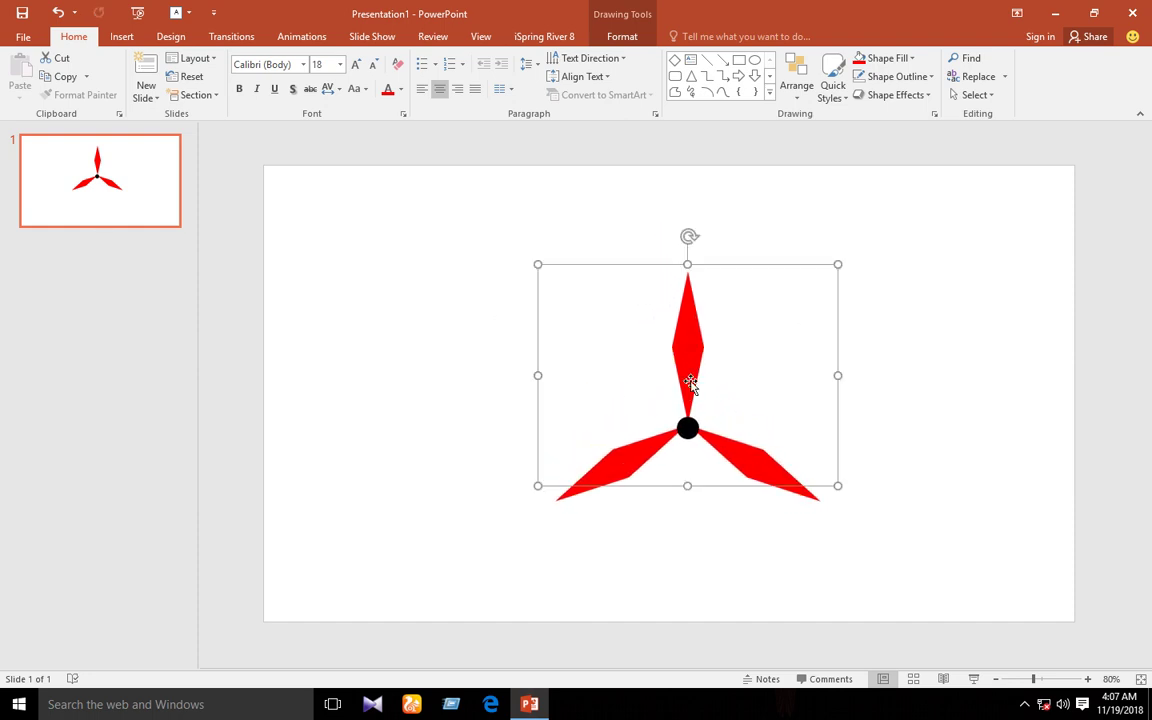
pyautogui.click(489, 309)
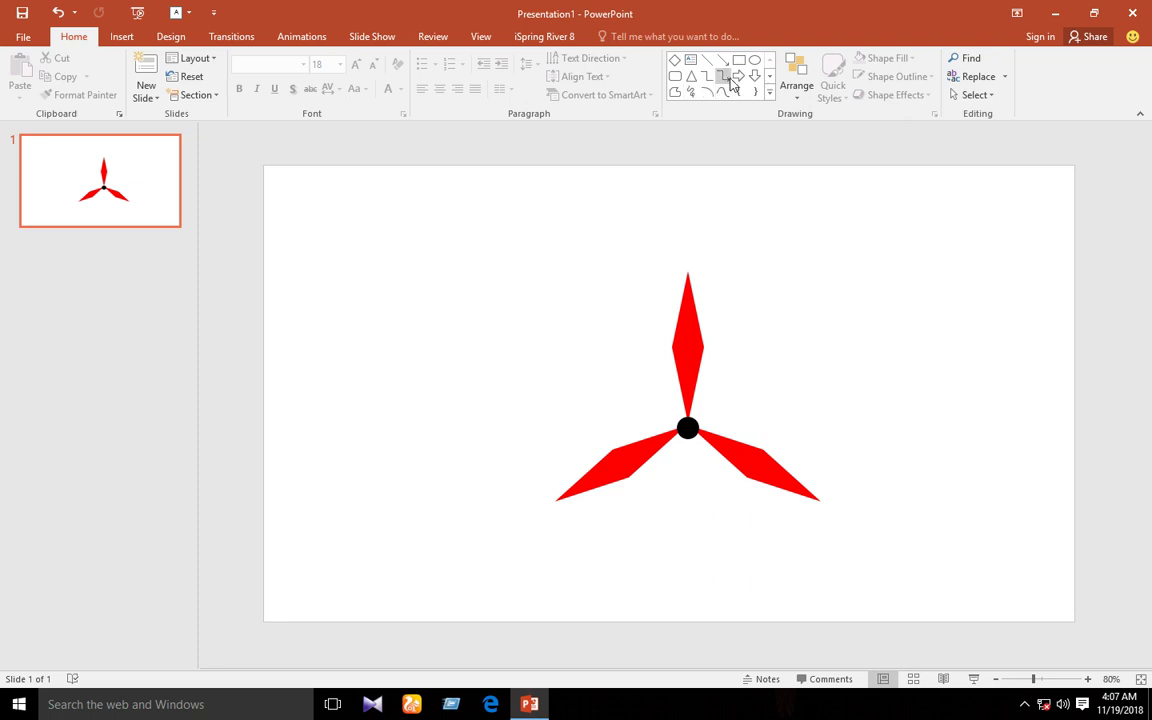
# Step: Draw a large circle over the propeller and size it to 6.5" by 6.5"
pyautogui.click(754, 60)
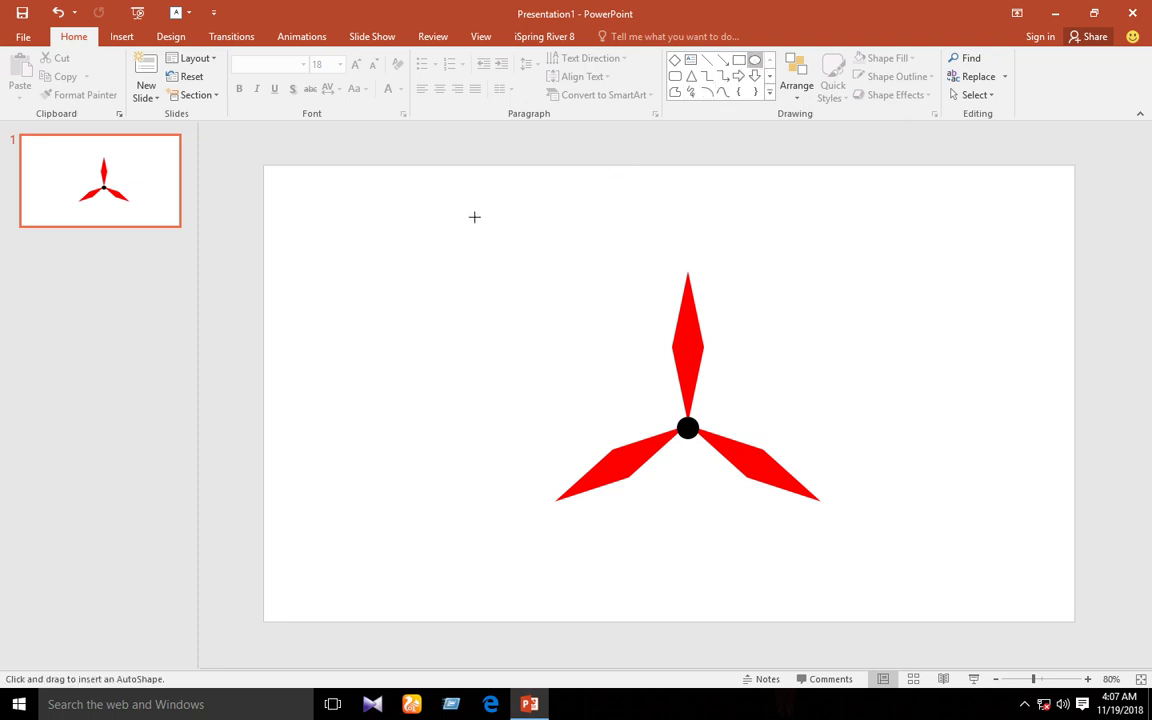
pyautogui.moveTo(474, 217); pyautogui.dragTo(884, 617)
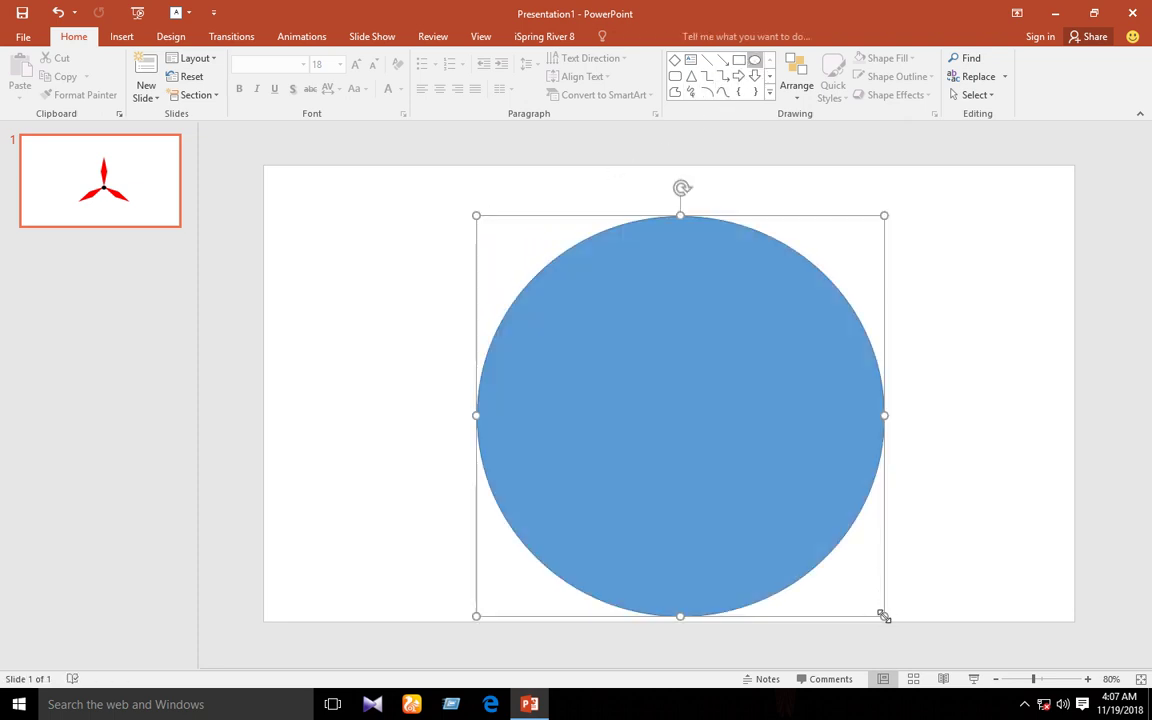
pyautogui.rightClick(724, 490)
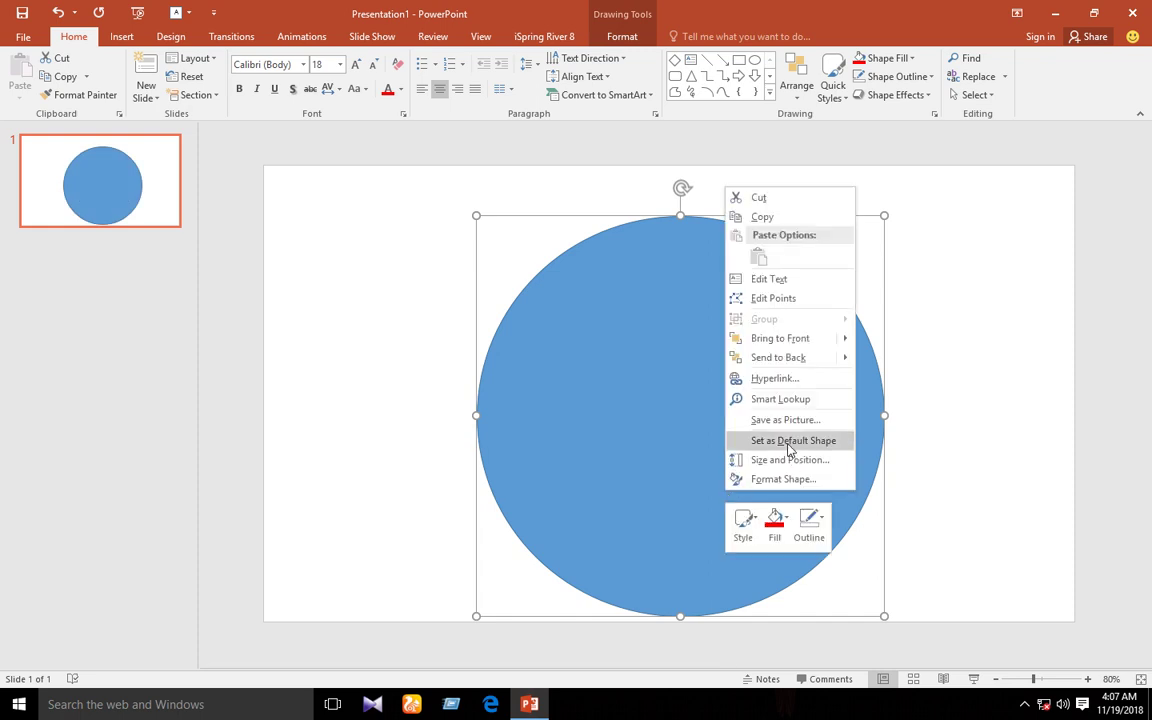
pyautogui.click(790, 459)
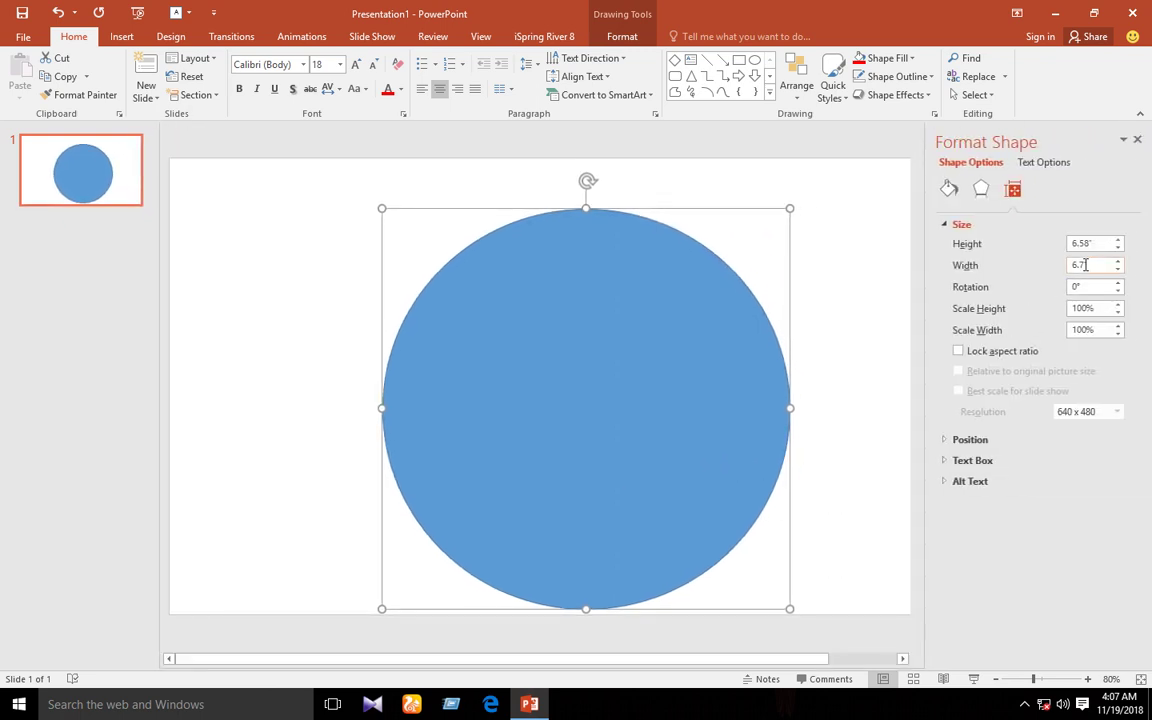
pyautogui.click(1095, 242)
pyautogui.write('6.')
pyautogui.press('Return')
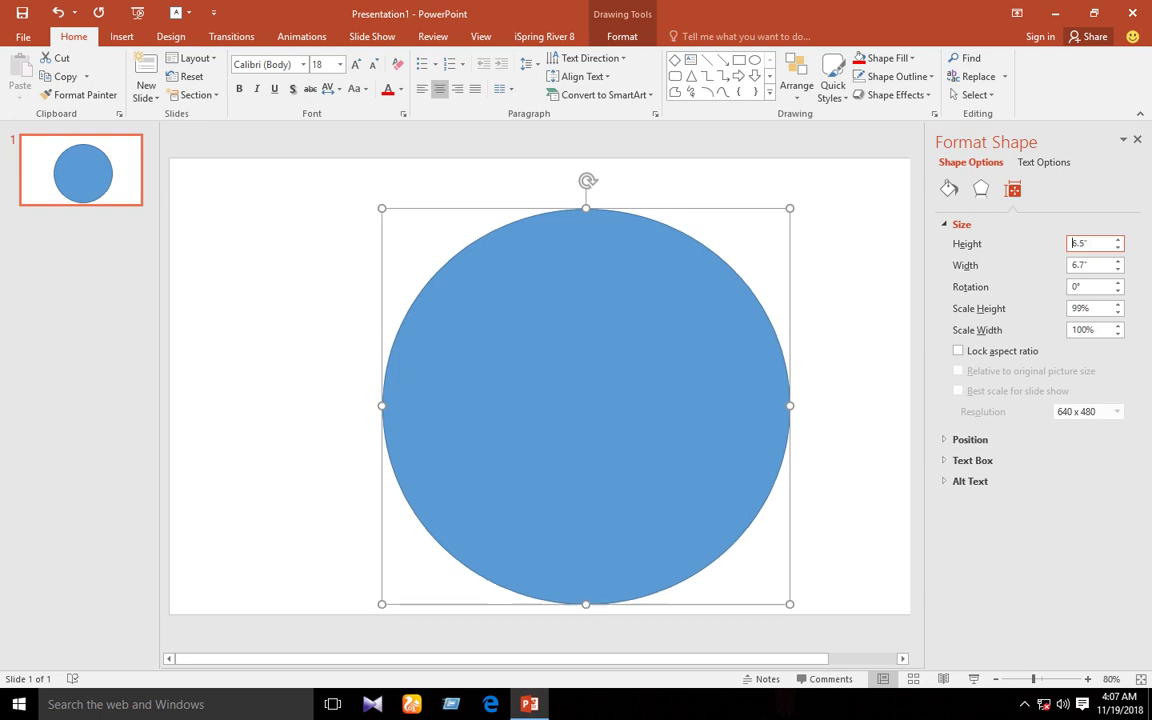
pyautogui.click(1092, 264)
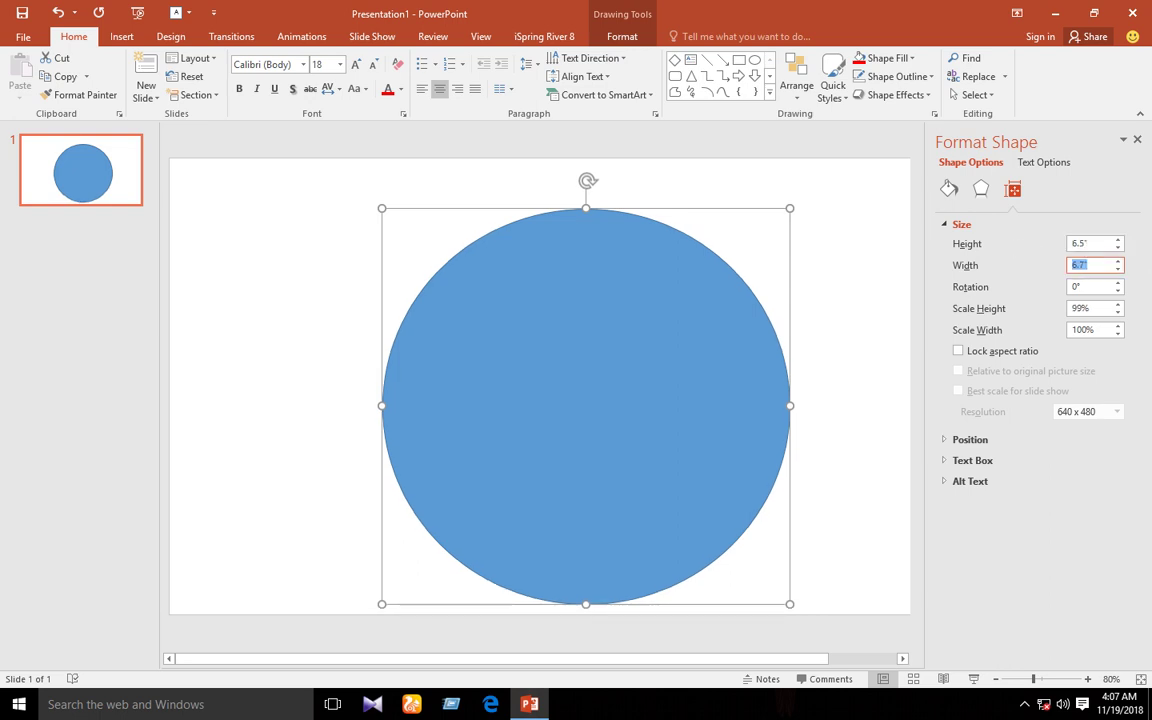
pyautogui.press('Return')
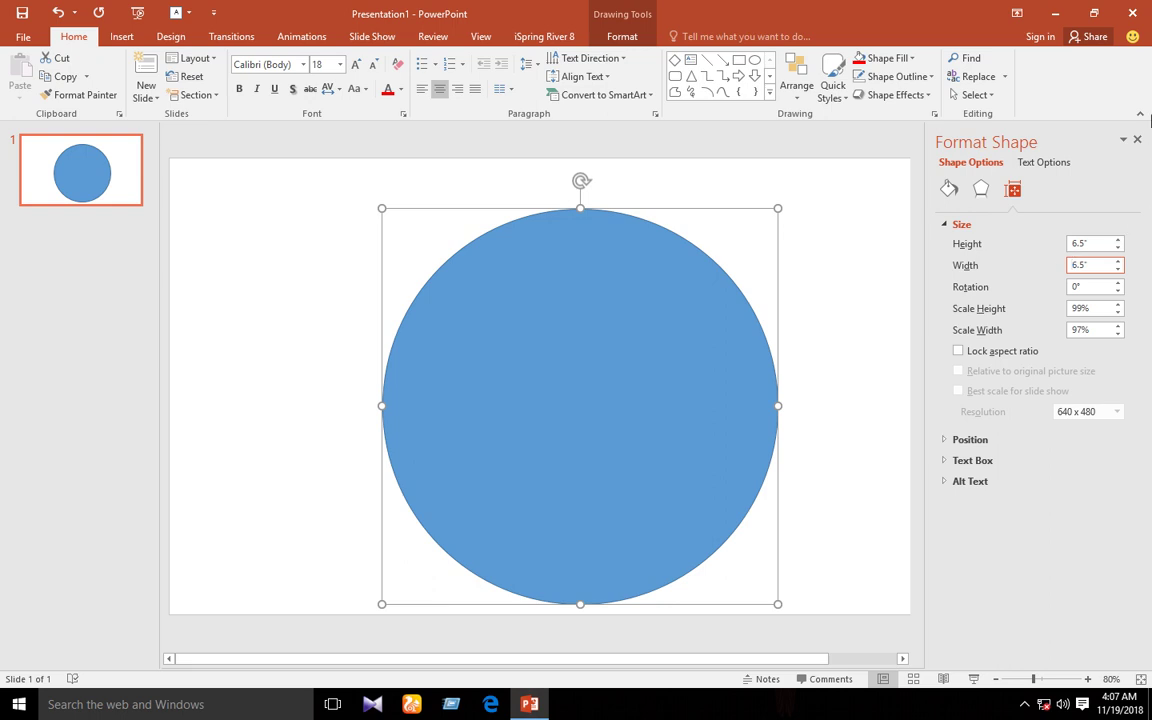
# Step: Close the Format Shape pane and nudge the circle slightly up and right
pyautogui.click(1137, 139)
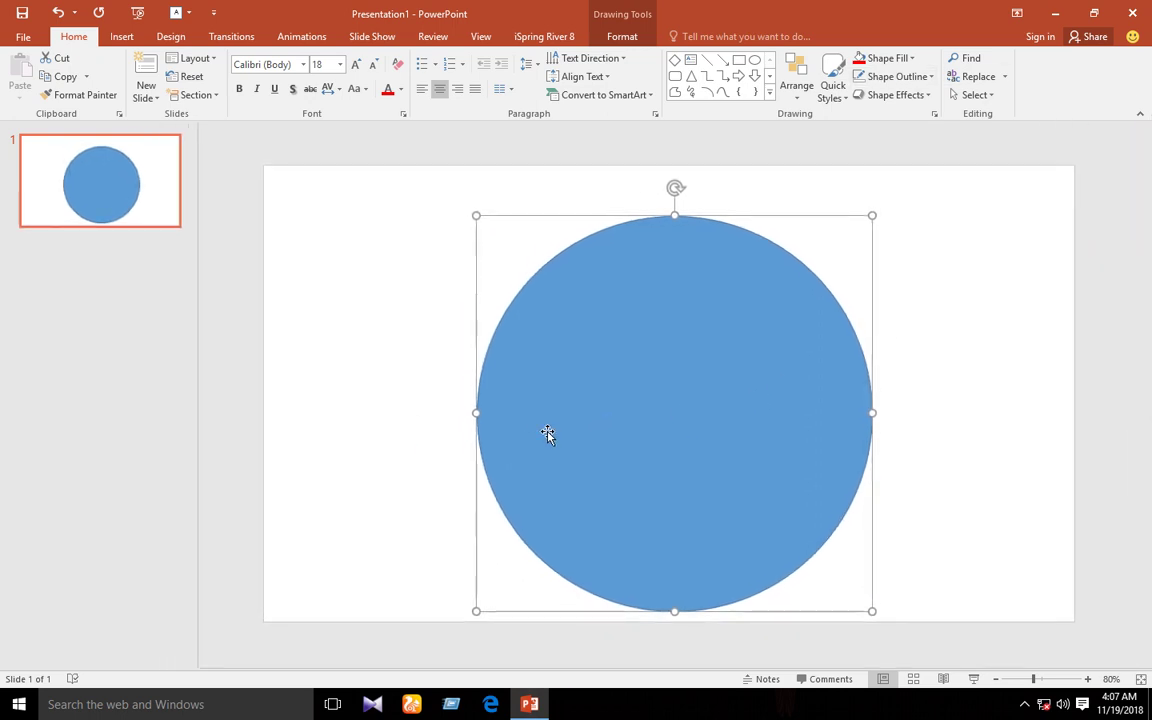
pyautogui.moveTo(548, 433); pyautogui.dragTo(584, 399)
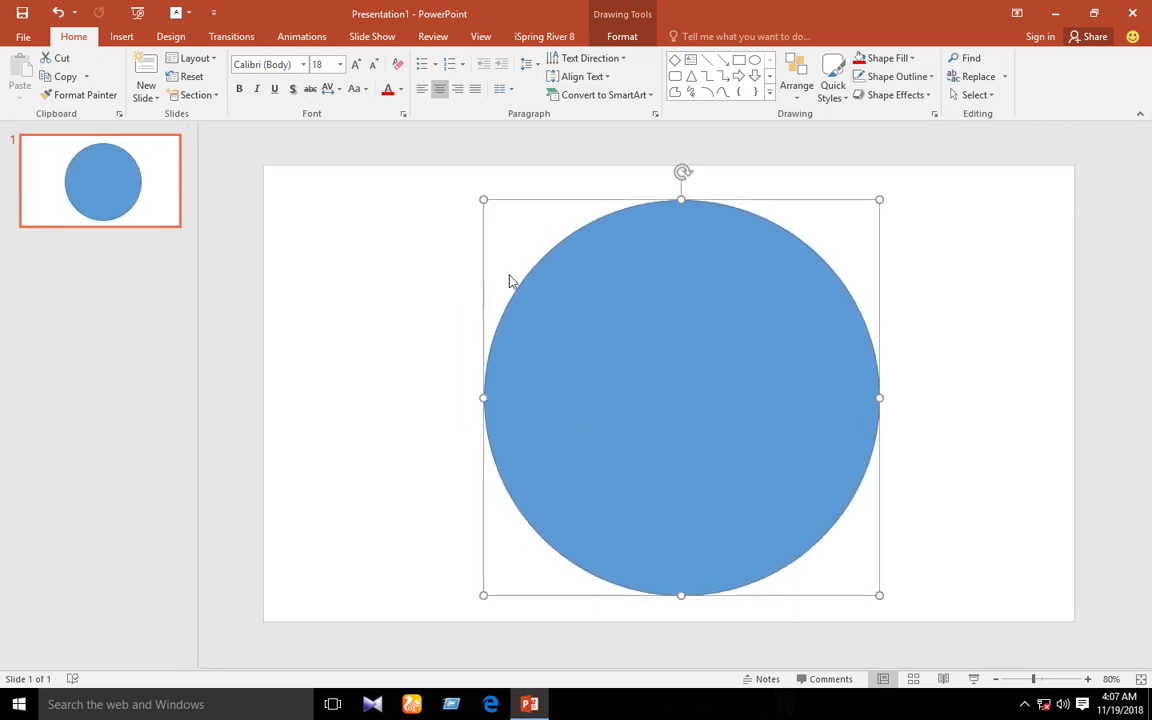
pyautogui.click(57, 273)
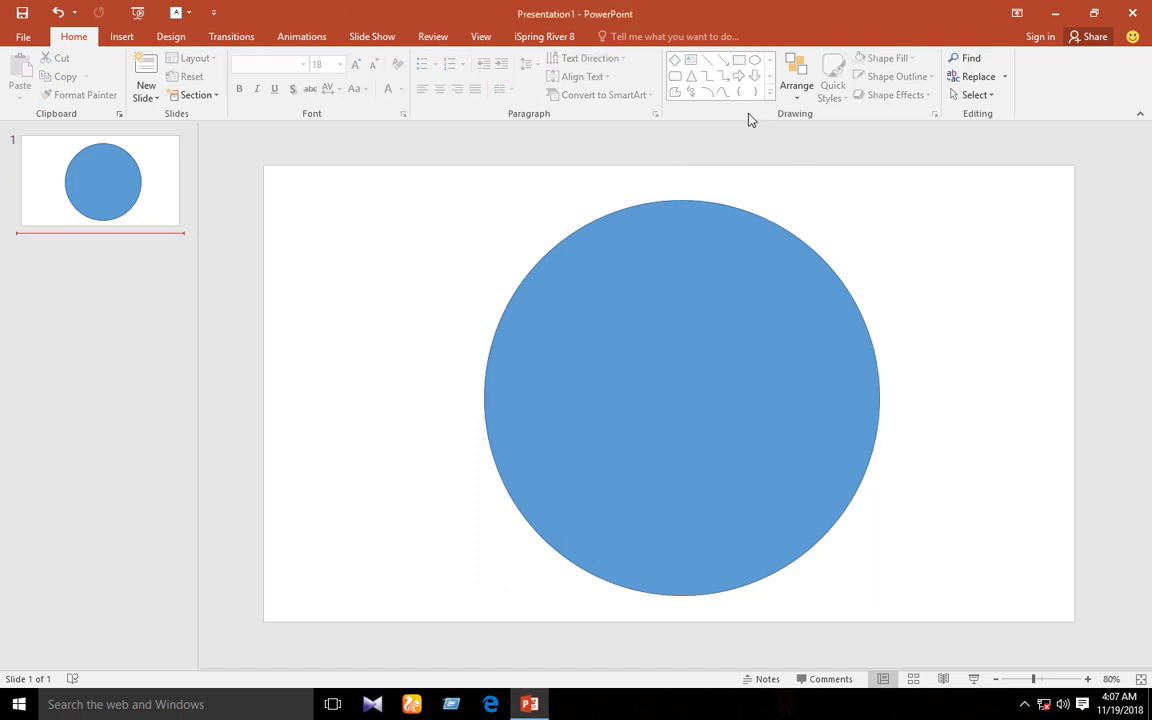
# Step: Add a new slide with a wide text box set to 36-pt font
pyautogui.press('Return')
pyautogui.click(690, 59)
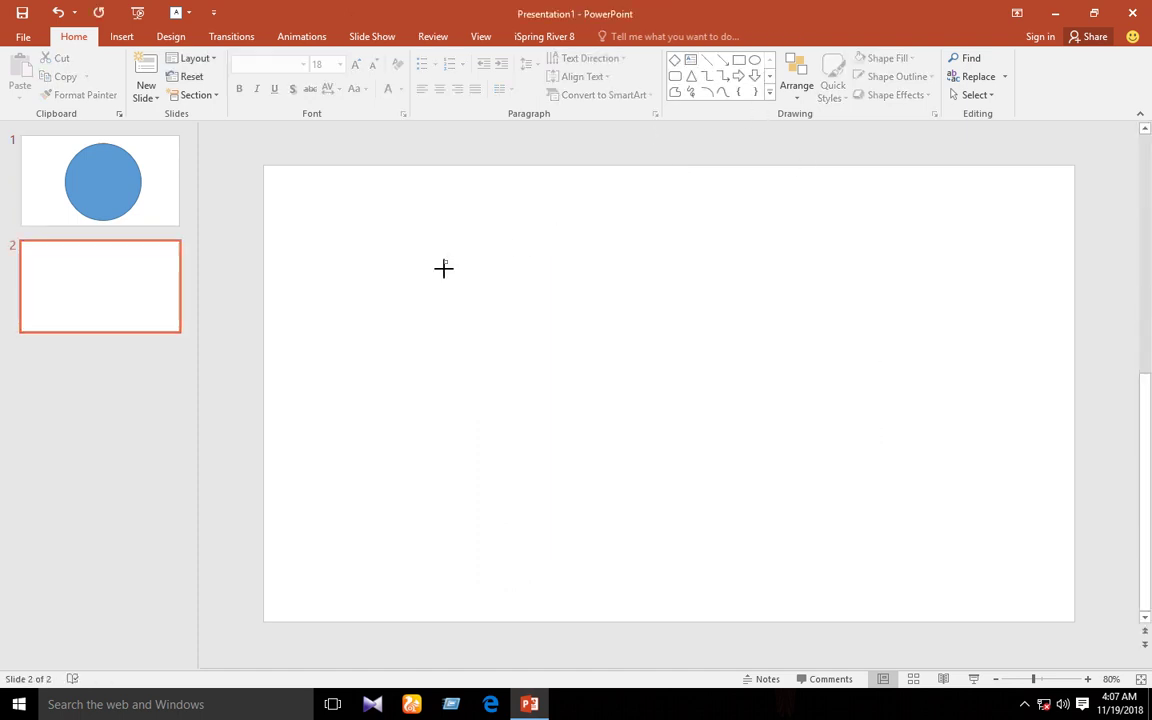
pyautogui.moveTo(443, 260); pyautogui.dragTo(887, 380)
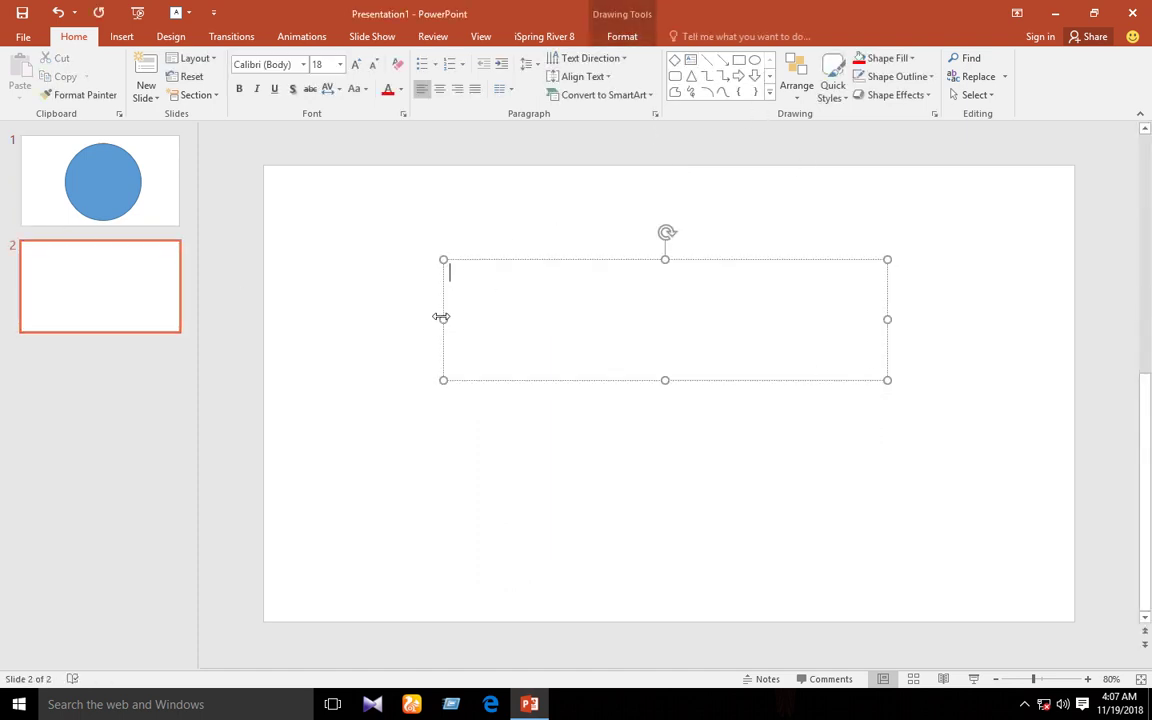
pyautogui.moveTo(441, 317); pyautogui.dragTo(352, 317)
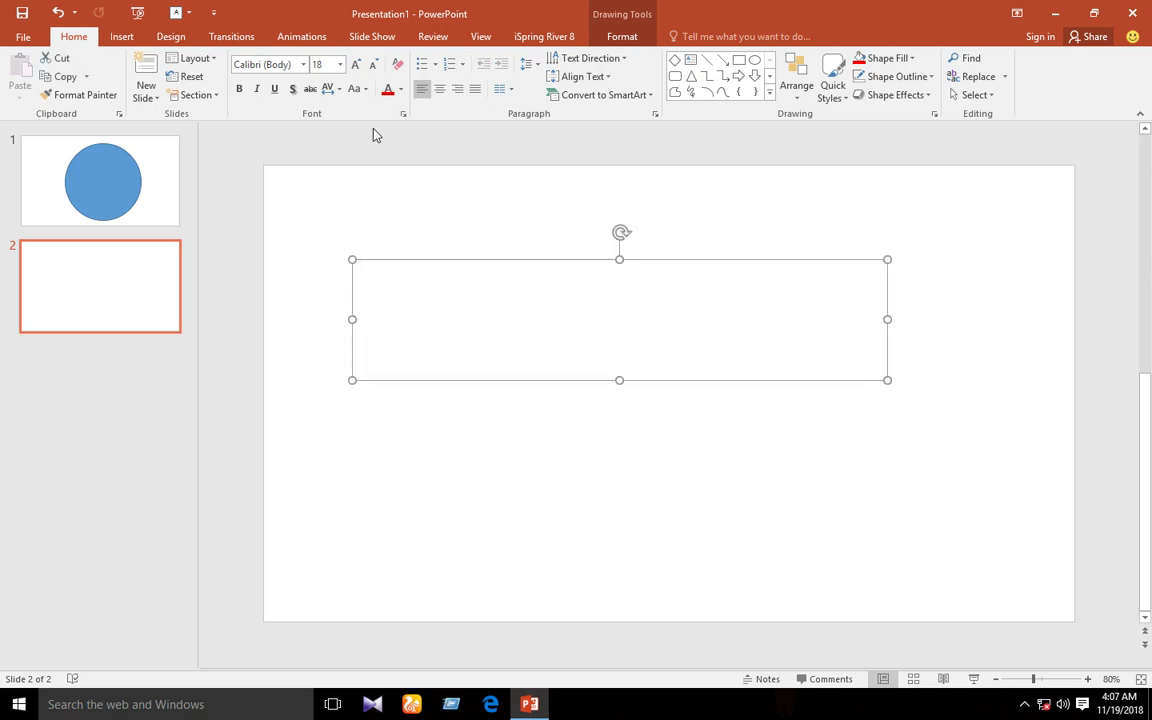
pyautogui.click(357, 65)
pyautogui.click(357, 65)
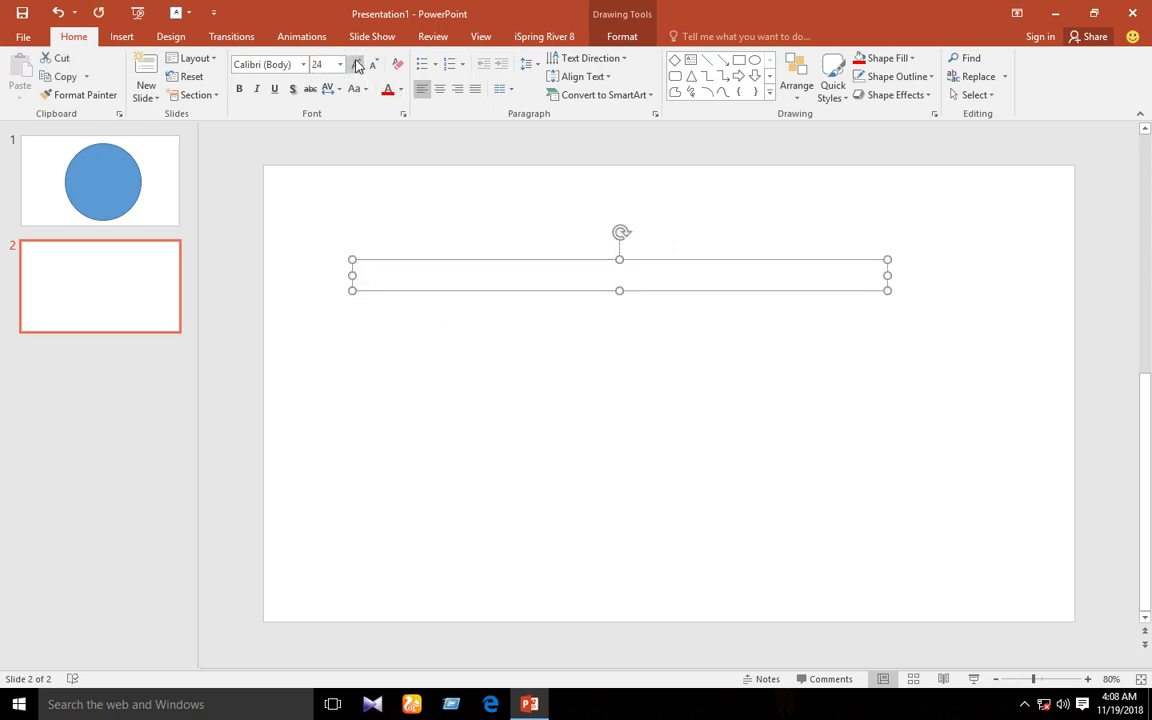
pyautogui.click(357, 65)
pyautogui.click(357, 65)
pyautogui.click(357, 65)
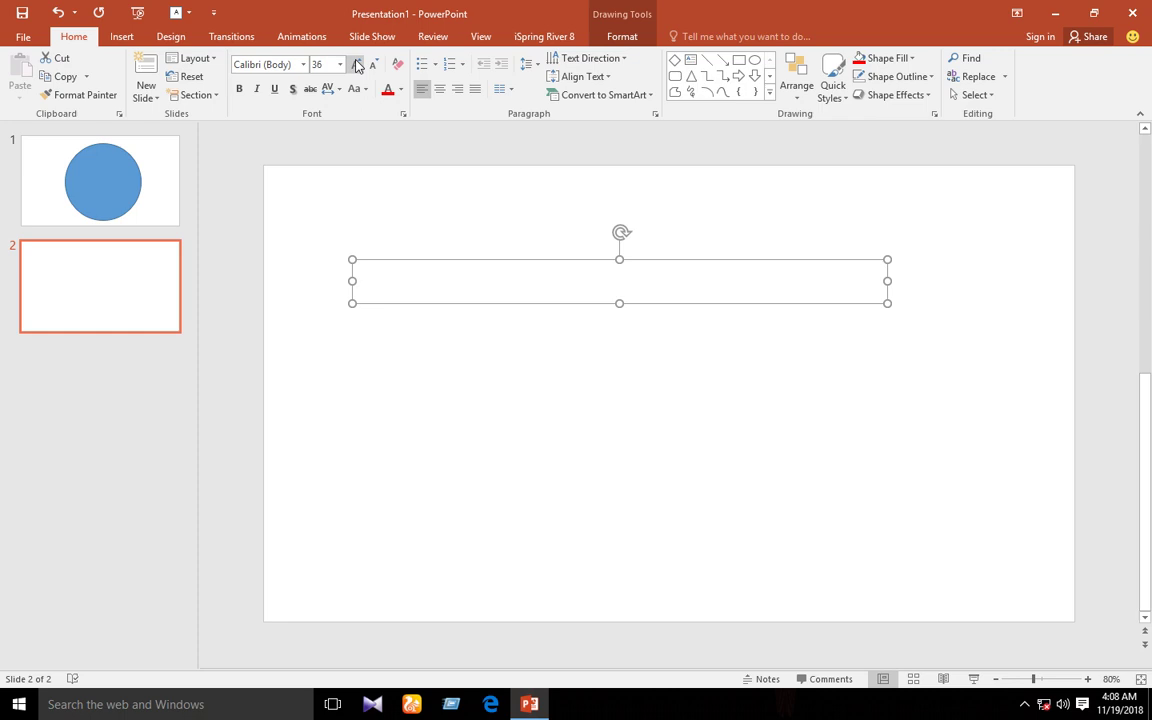
# Step: Type 'The oval must be bigger than the turbine' plus a line requiring equal oval height and width
pyautogui.write('T')
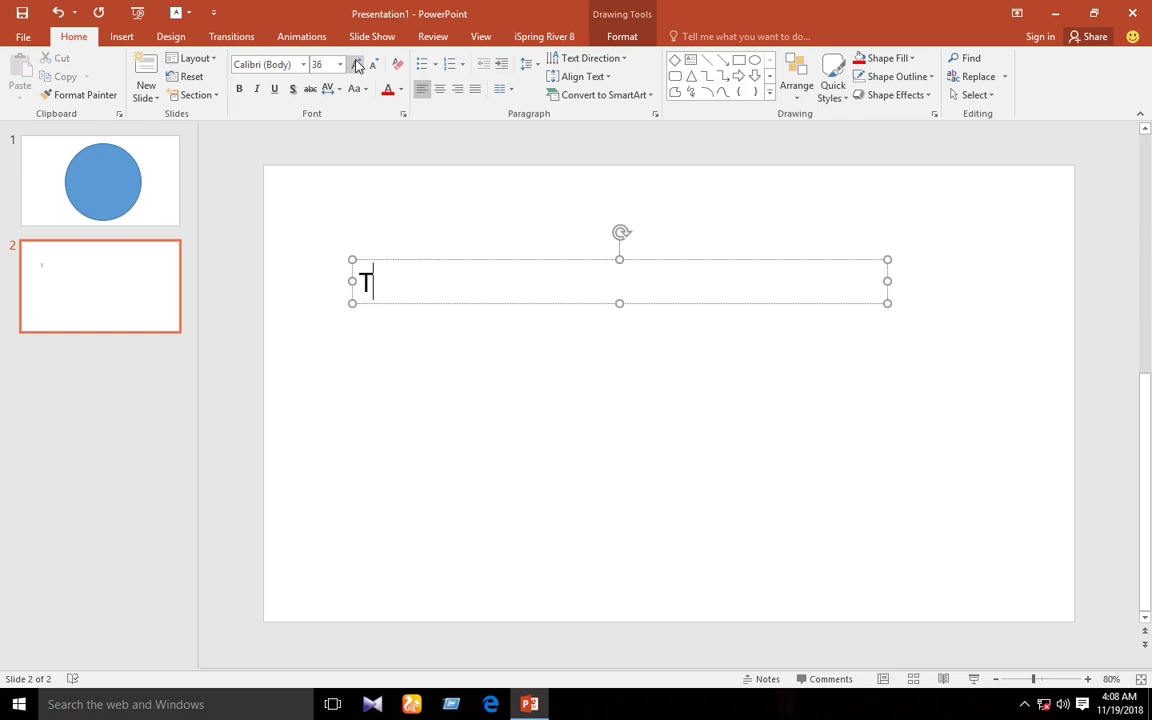
pyautogui.write('he')
pyautogui.write(' oval')
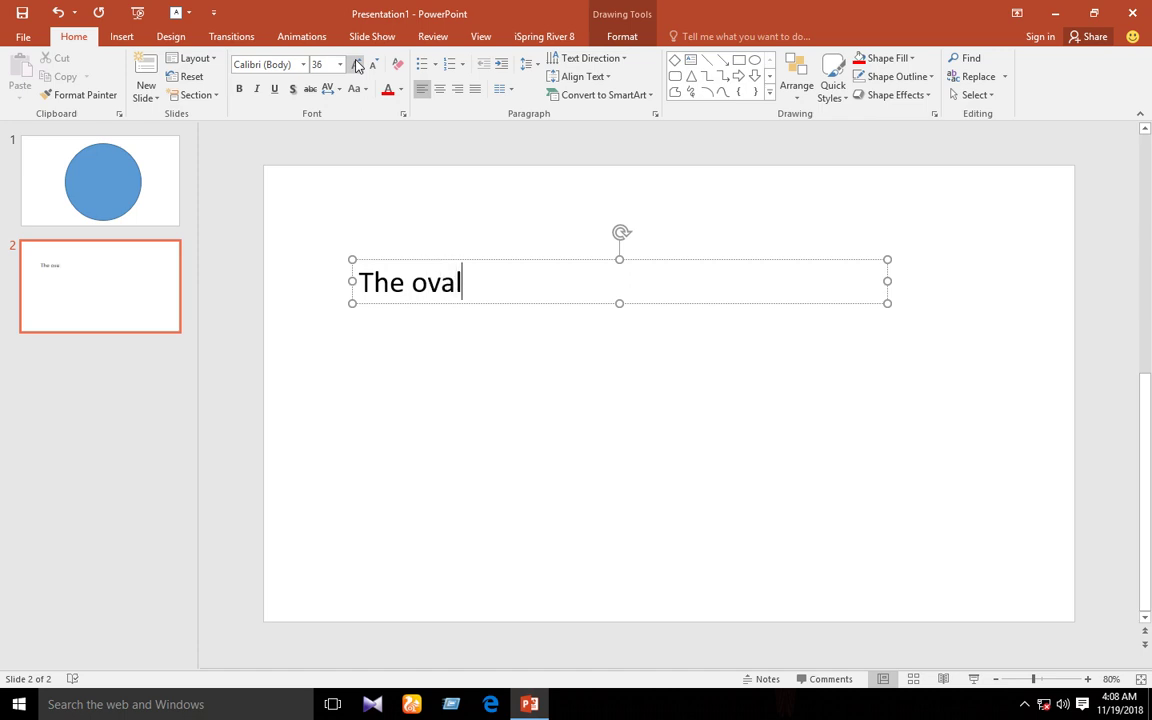
pyautogui.write(' must be ')
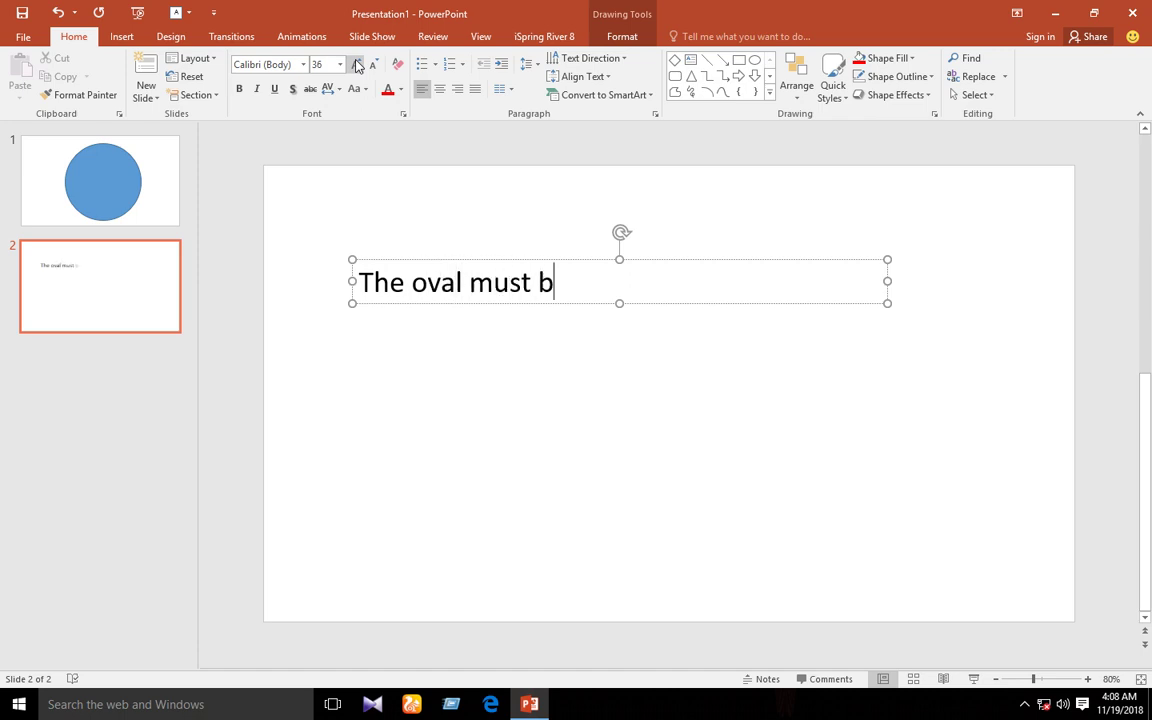
pyautogui.write('bi')
pyautogui.write('gger t')
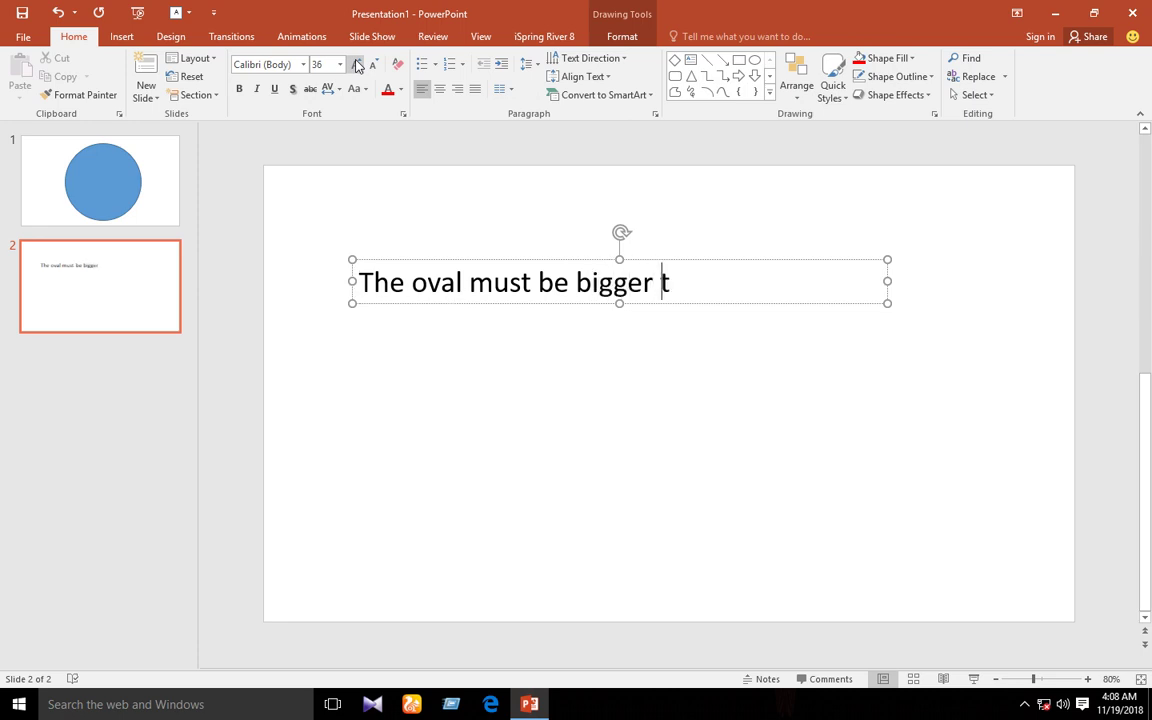
pyautogui.write('han ')
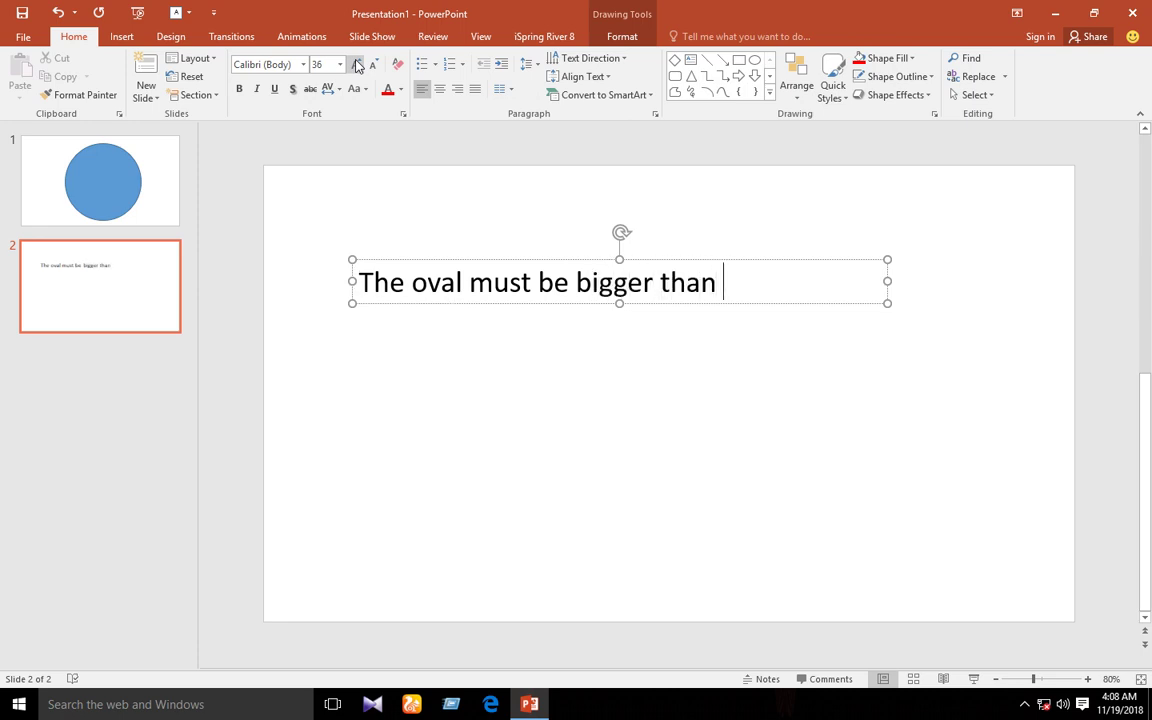
pyautogui.write('the tur')
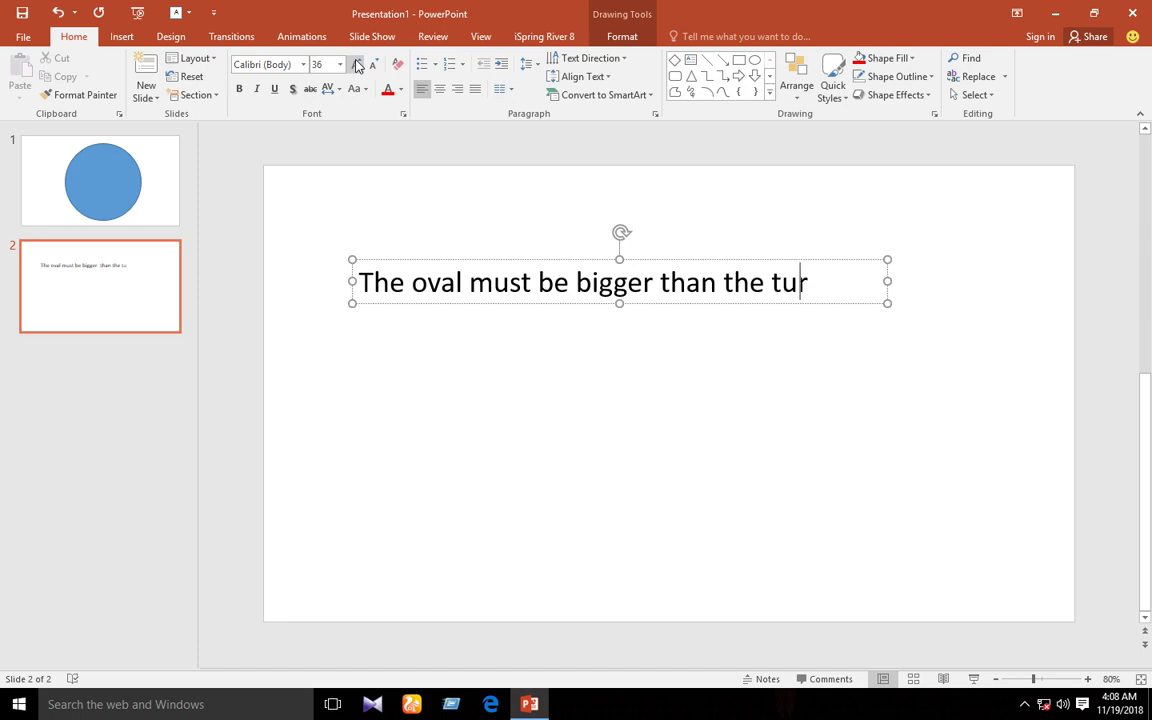
pyautogui.write('bine.')
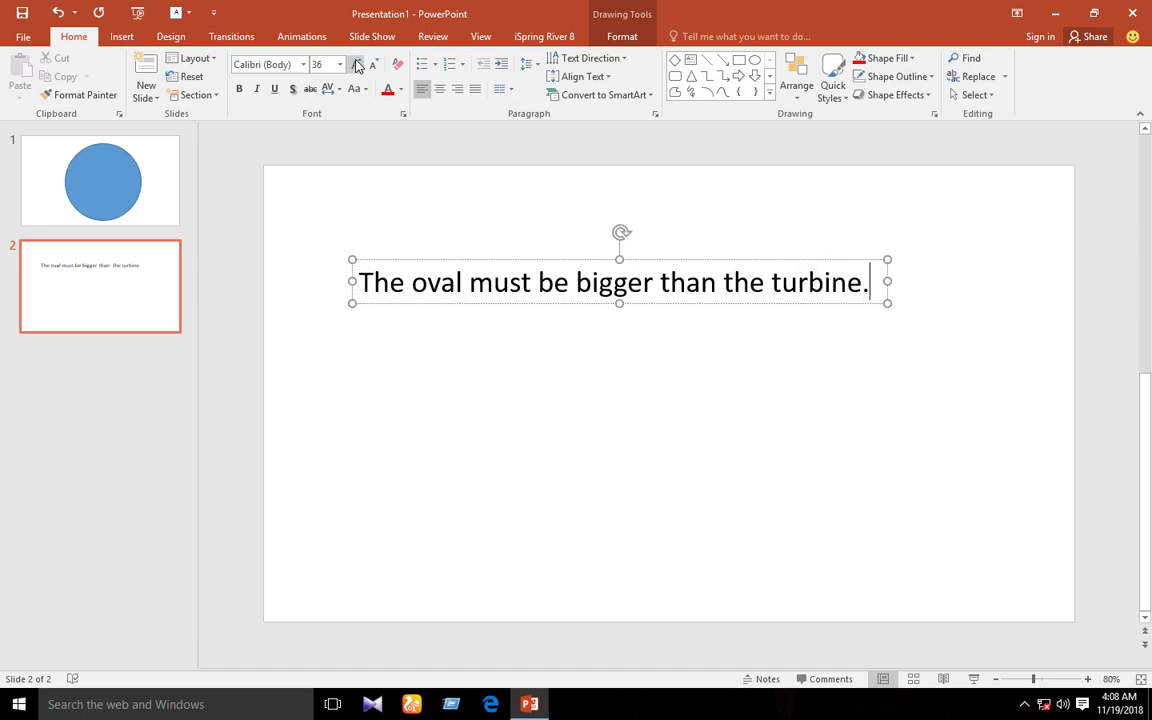
pyautogui.press('Return')
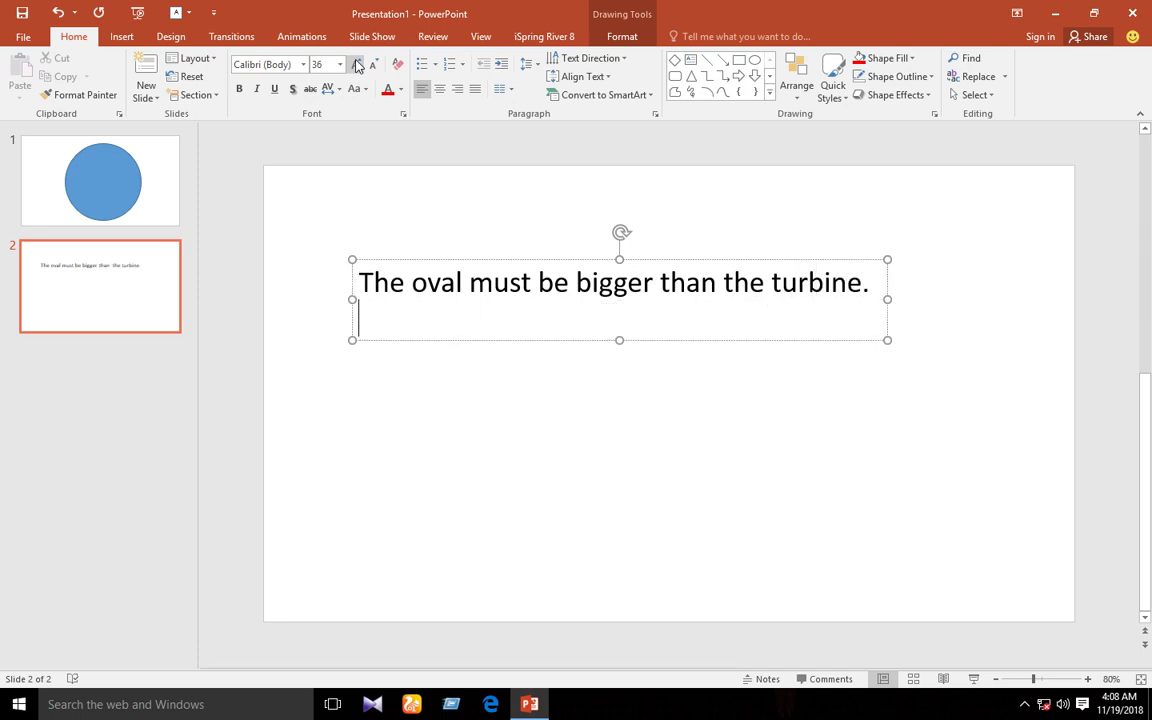
pyautogui.write('The')
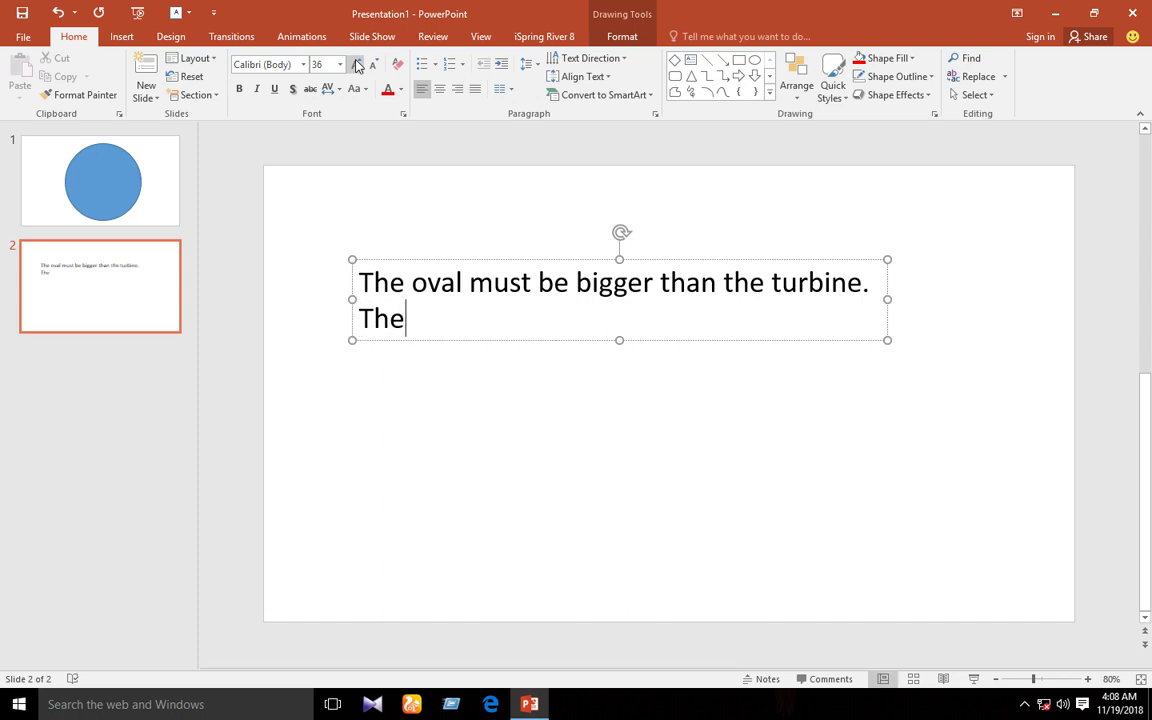
pyautogui.write(' hei')
pyautogui.write('g')
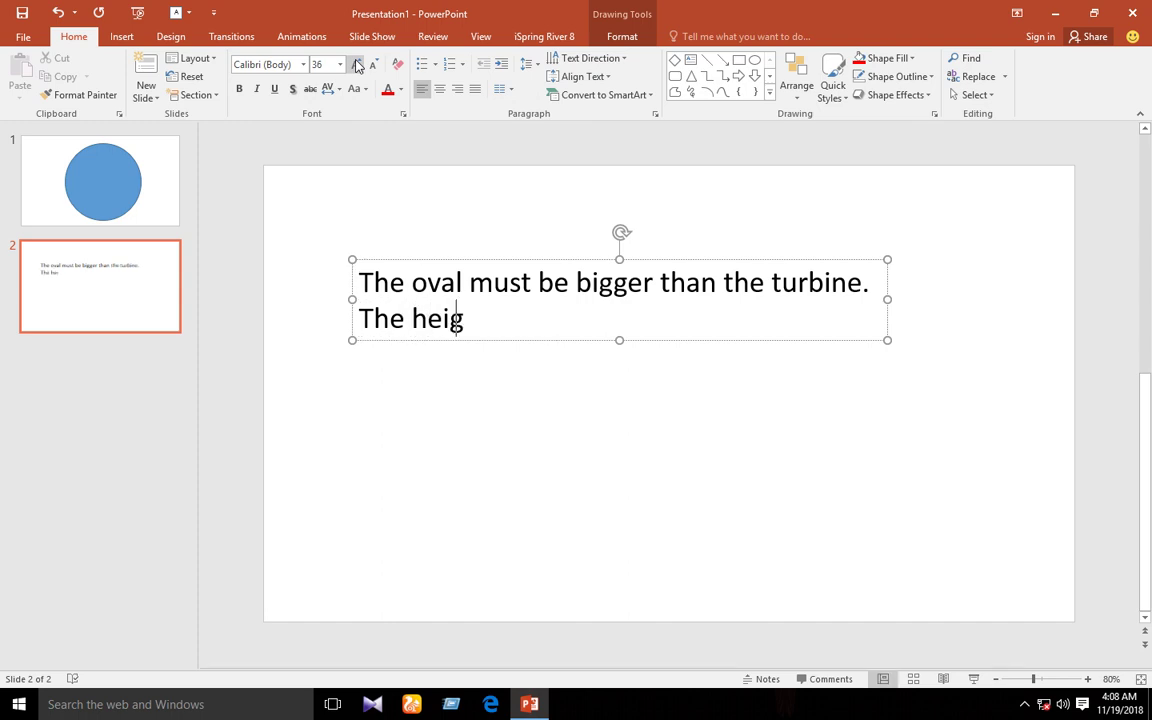
pyautogui.write('ht')
pyautogui.write(' & w')
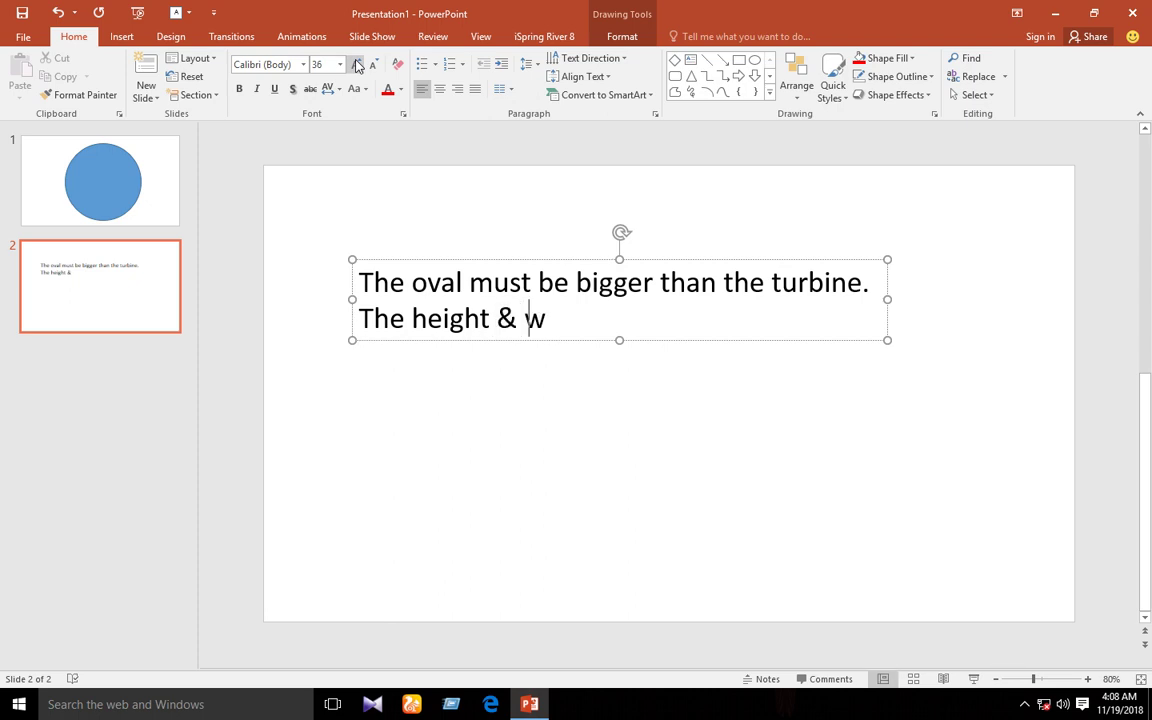
pyautogui.write('idth of t')
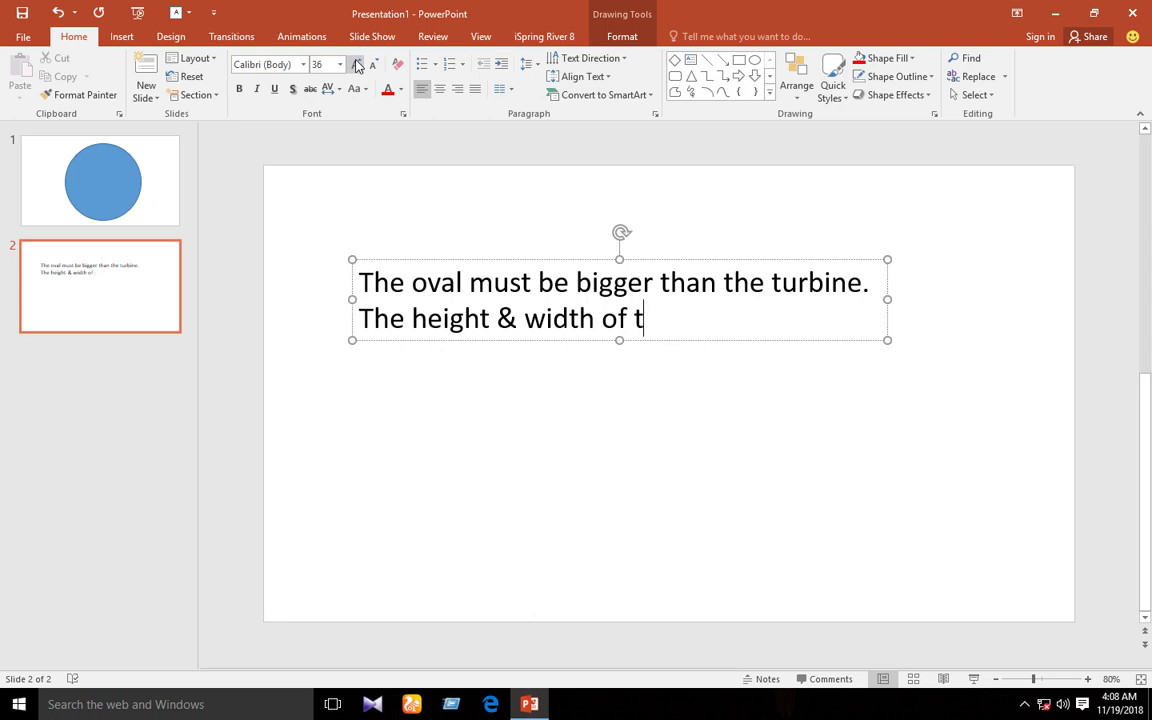
pyautogui.write('he oval ')
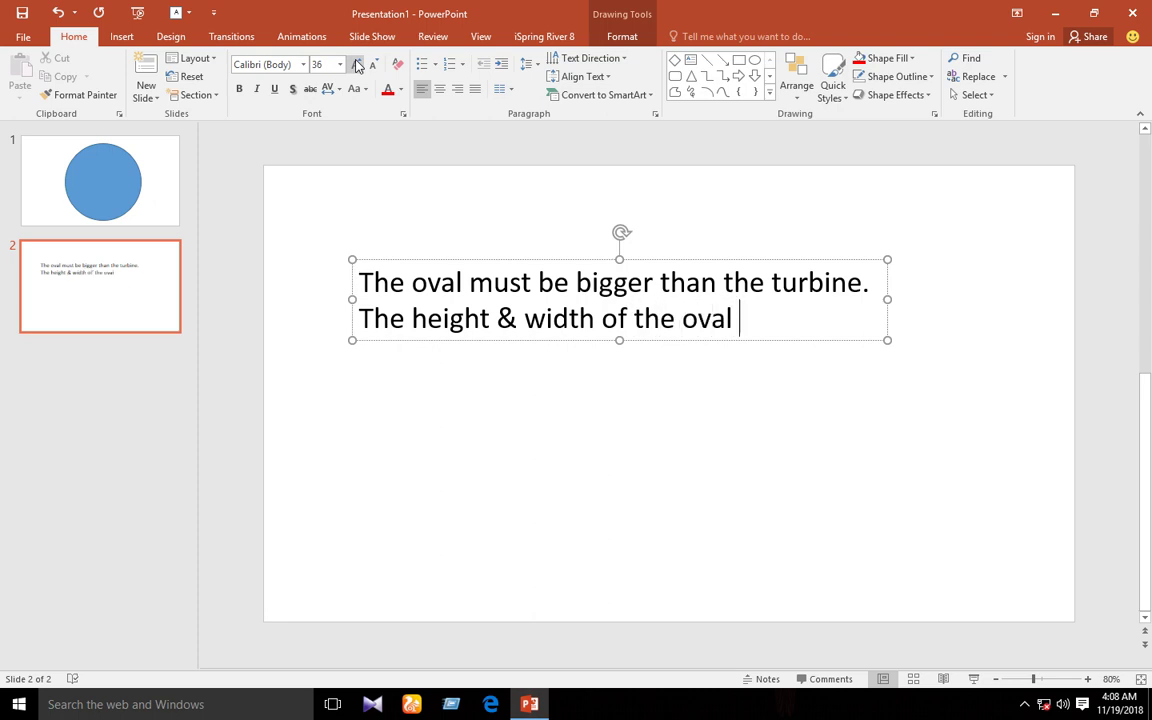
pyautogui.write('should')
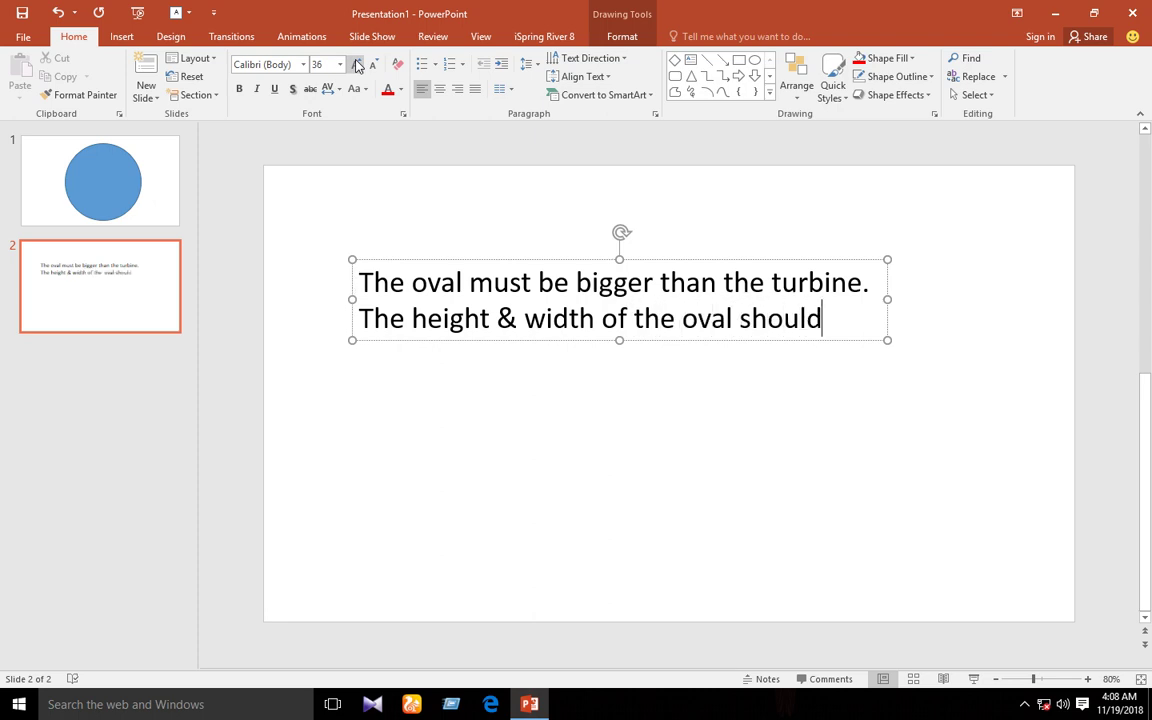
pyautogui.write(' be the s')
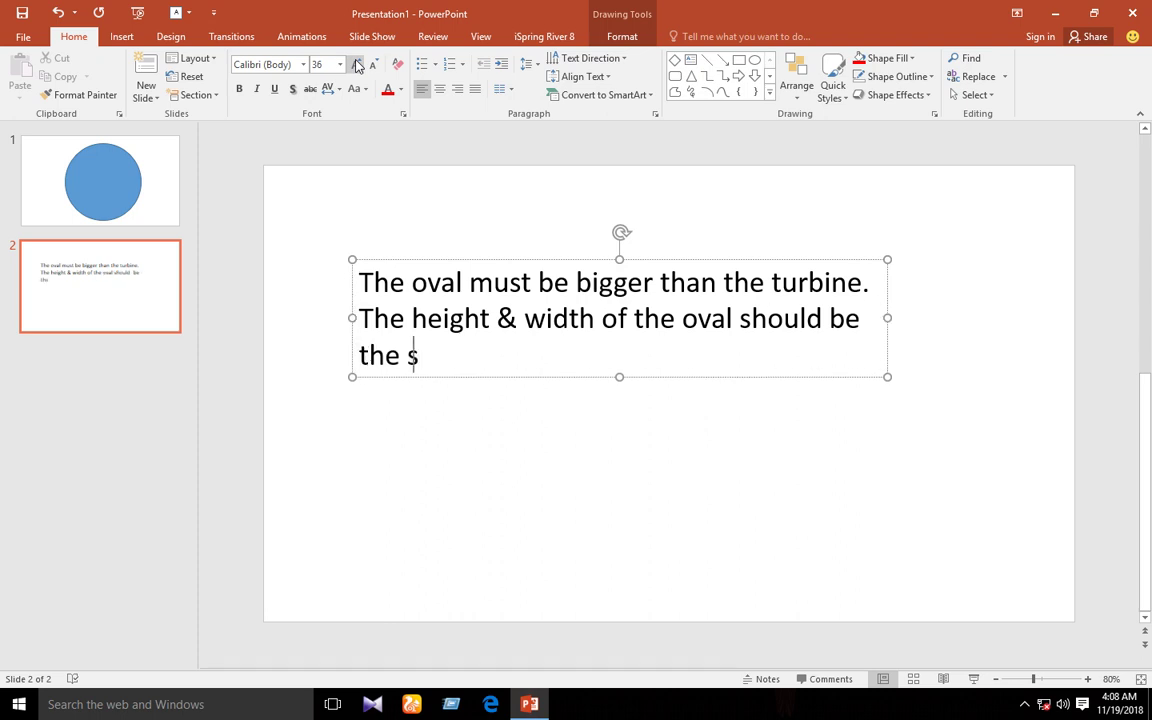
pyautogui.write('ame.')
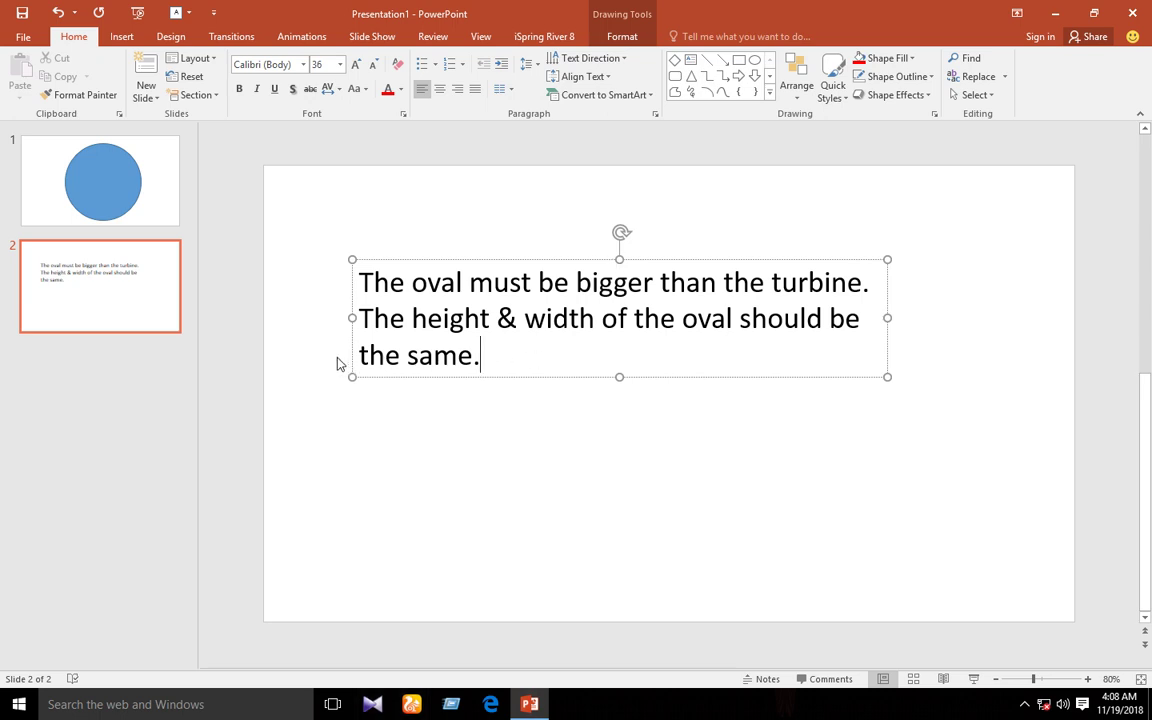
# Step: On slide 1, send the blue circle behind the turbine and centre it on the hub
pyautogui.click(63, 173)
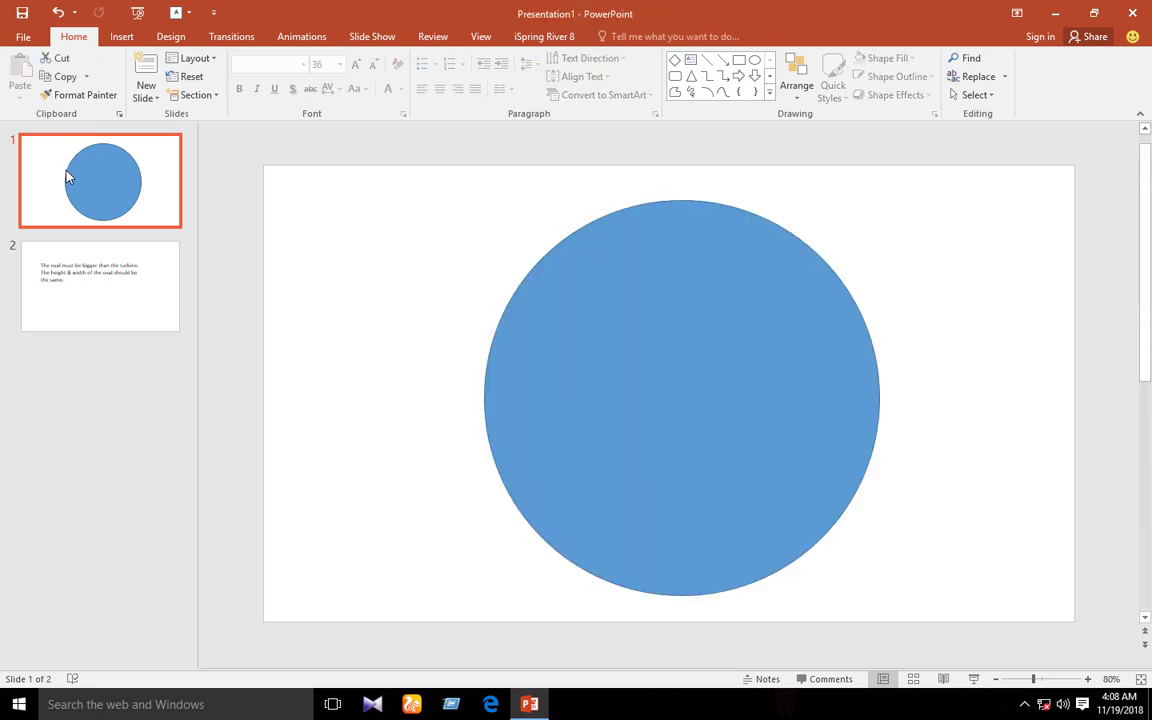
pyautogui.click(675, 440)
pyautogui.rightClick(636, 422)
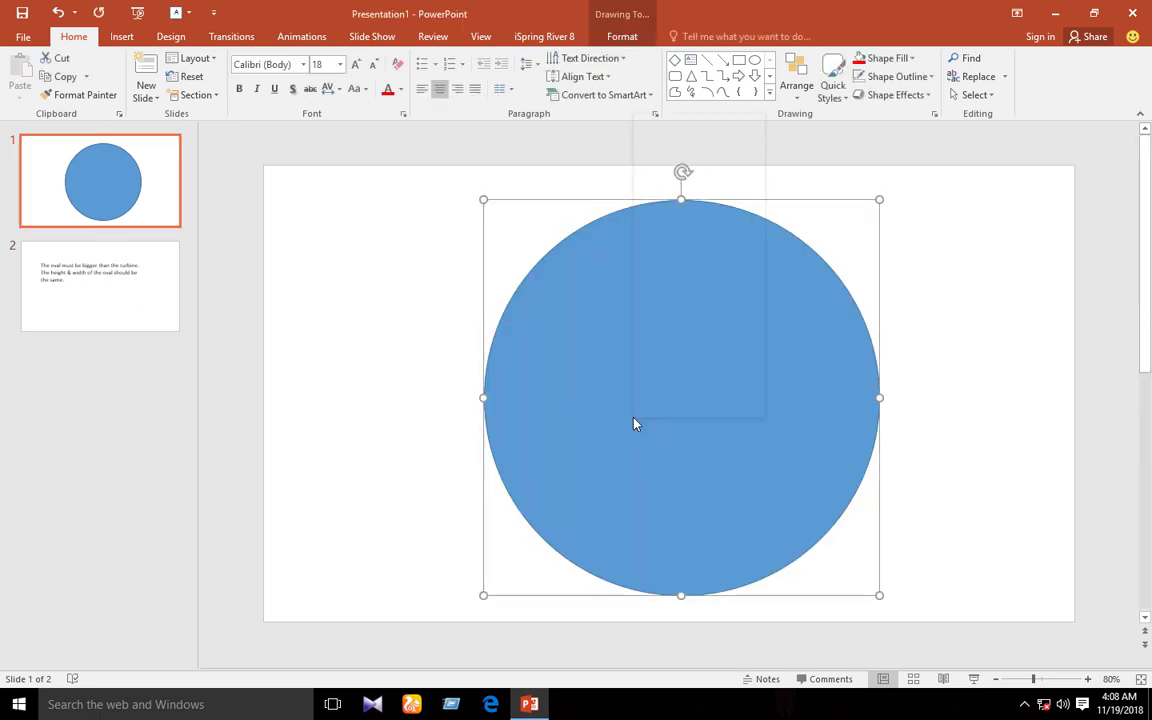
pyautogui.moveTo(690, 284)
pyautogui.click(820, 284)
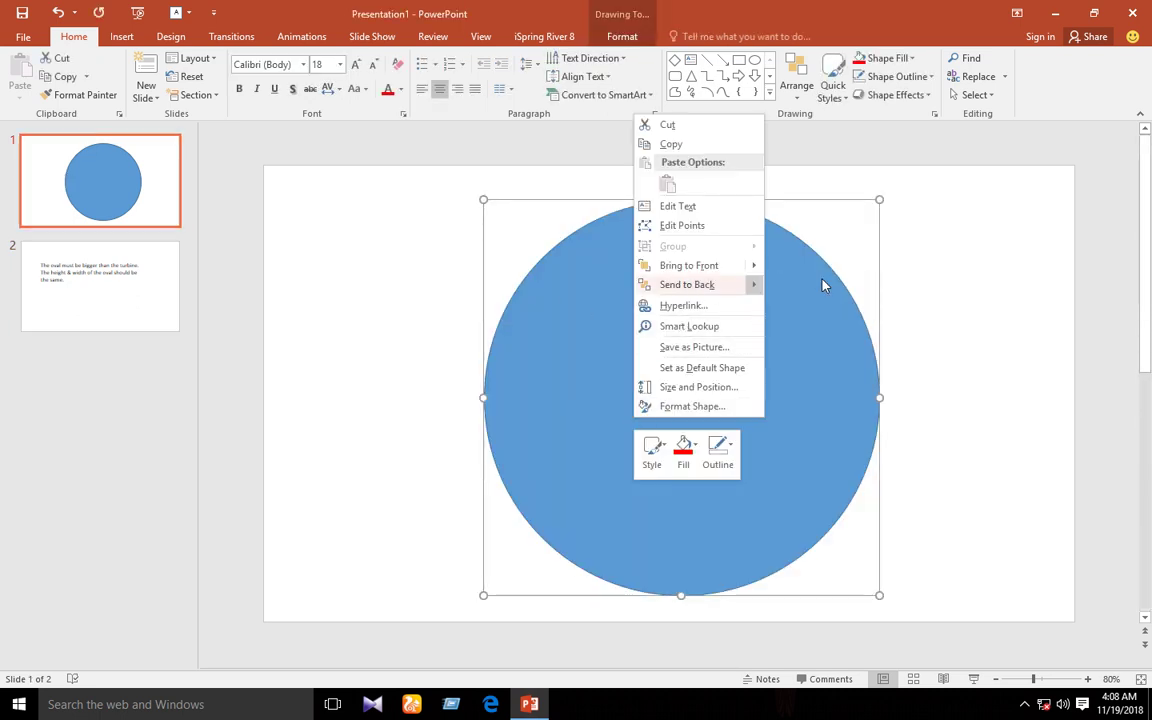
pyautogui.moveTo(831, 373); pyautogui.dragTo(833, 388)
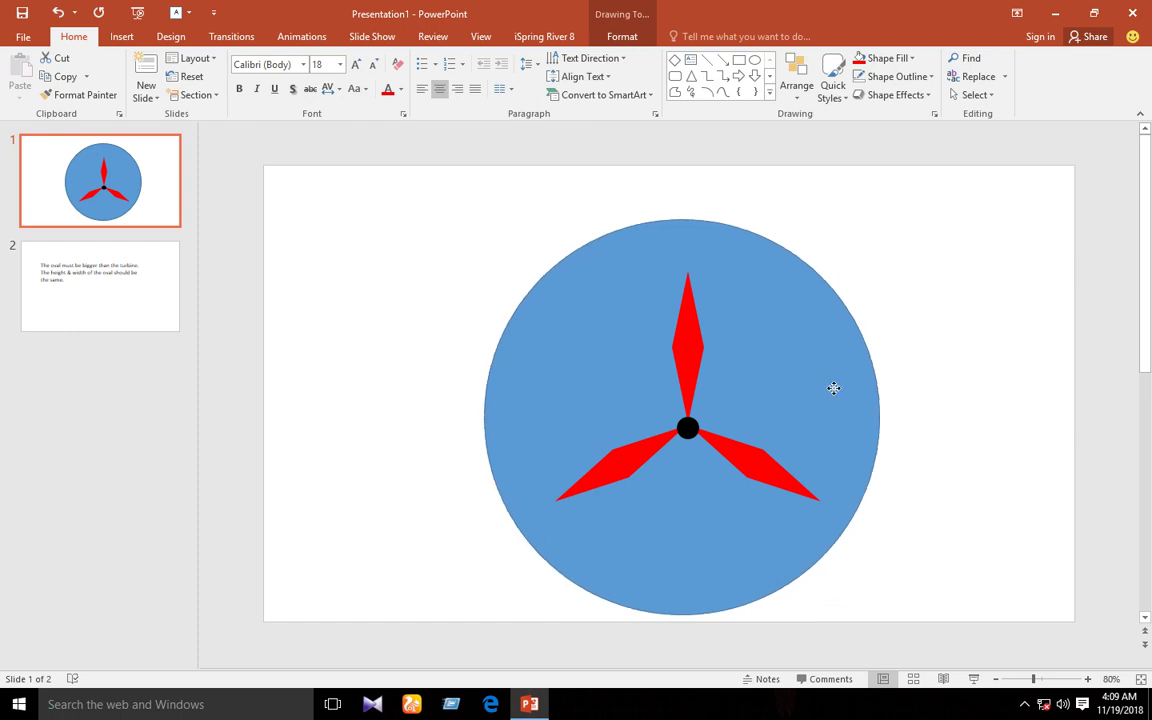
pyautogui.moveTo(834, 388); pyautogui.dragTo(840, 389)
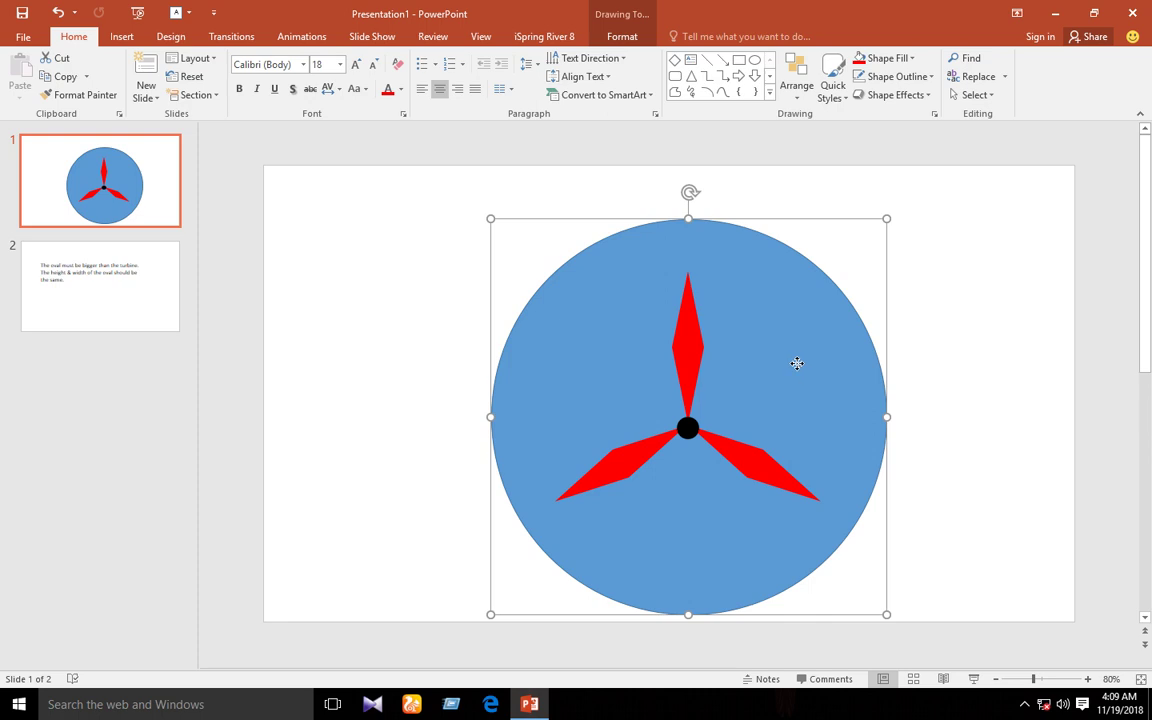
pyautogui.moveTo(797, 363); pyautogui.dragTo(792, 381)
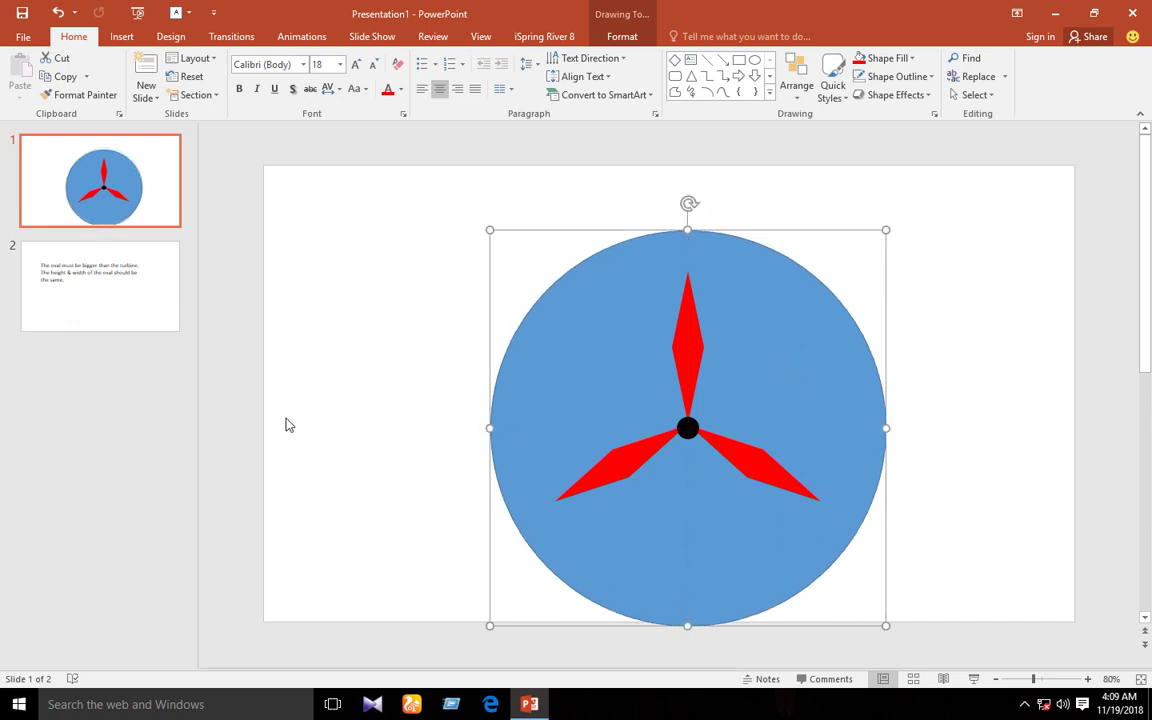
pyautogui.click(371, 231)
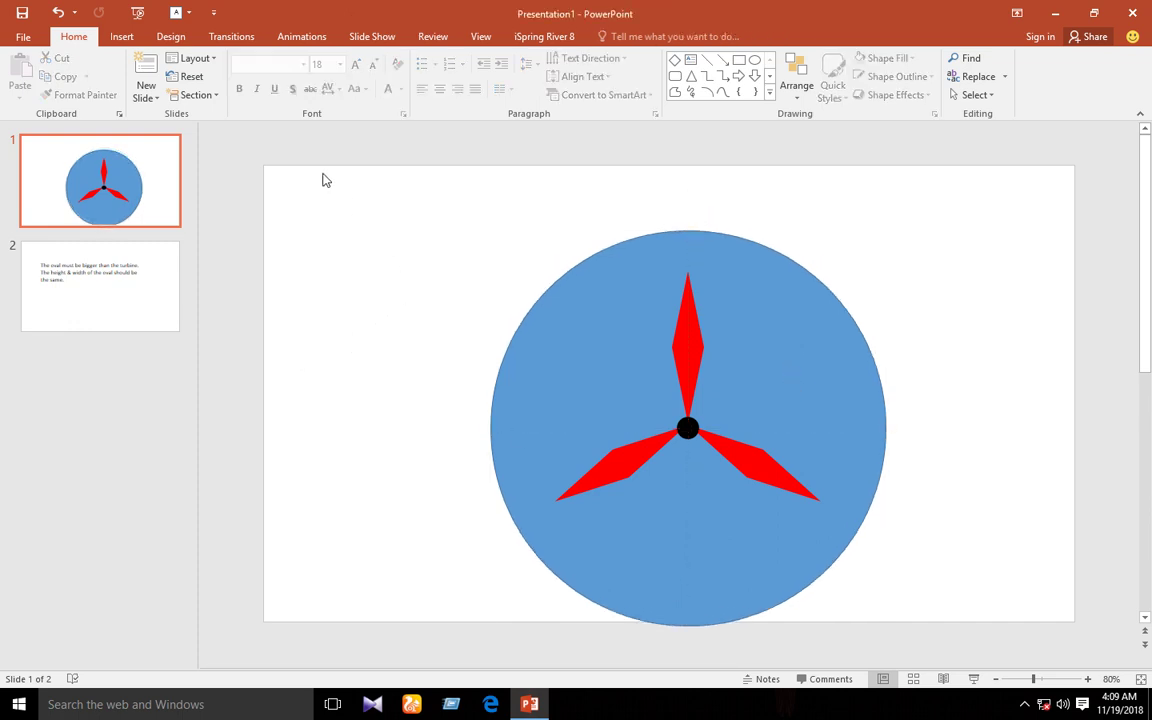
# Step: Group the circle and turbine together and move the group slightly higher
pyautogui.moveTo(323, 180); pyautogui.dragTo(1030, 626)
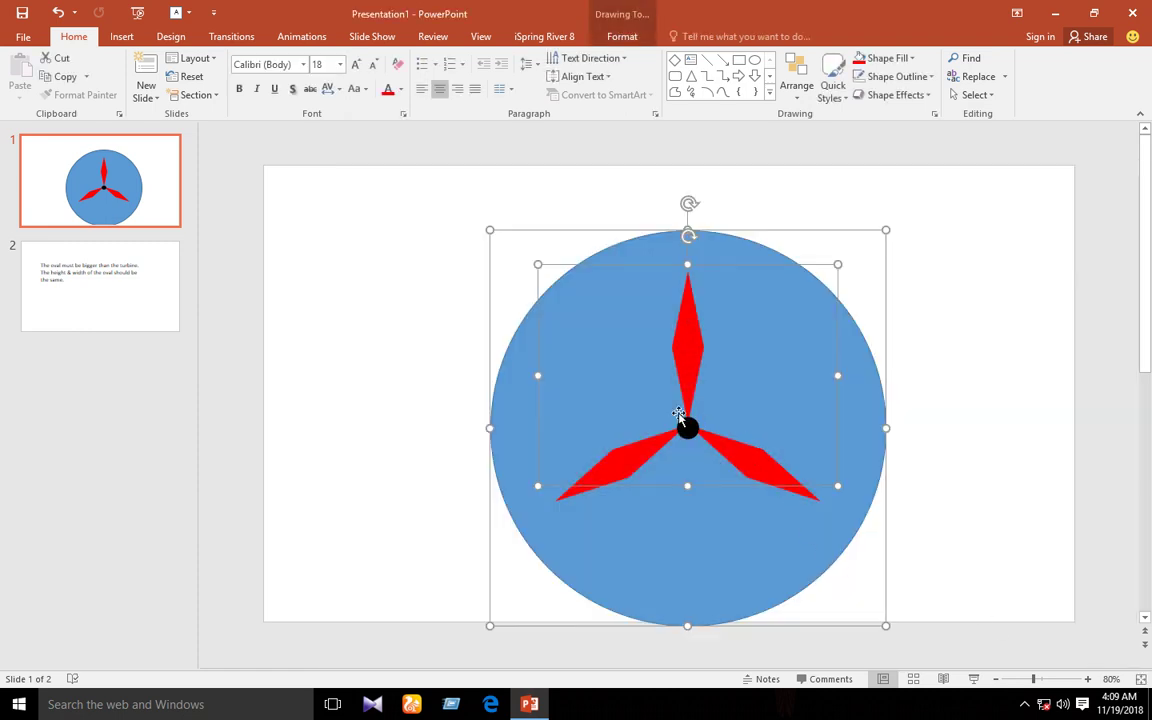
pyautogui.rightClick(615, 372)
pyautogui.moveTo(653, 461)
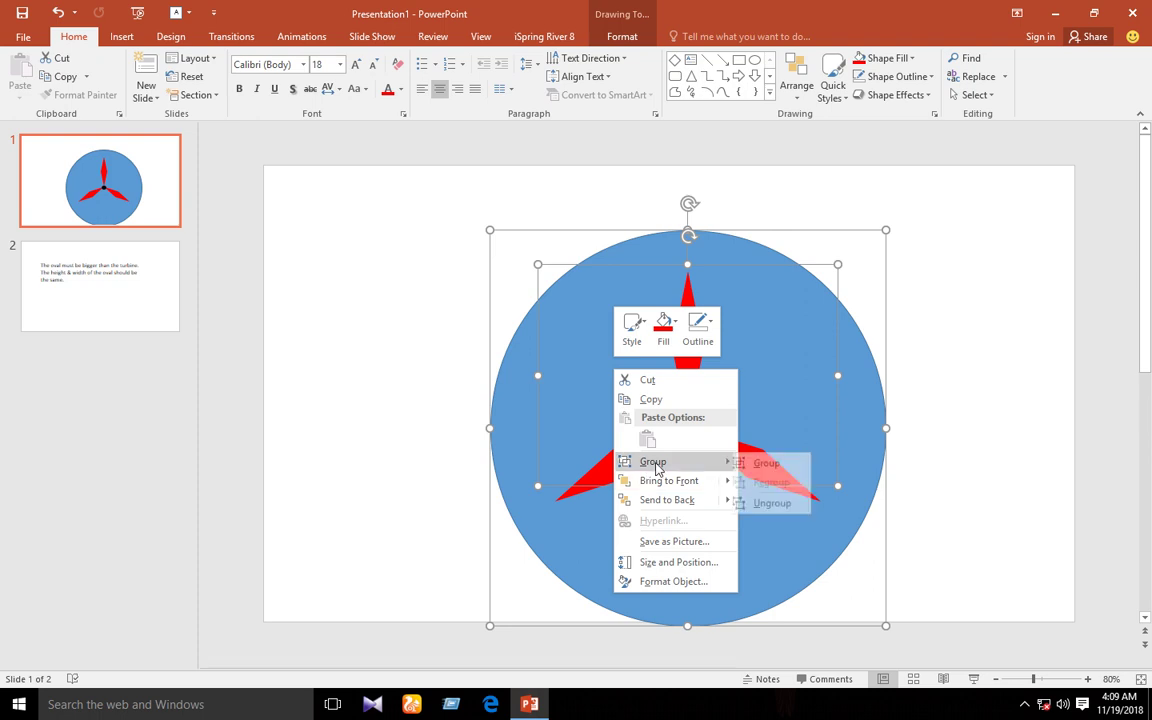
pyautogui.click(800, 463)
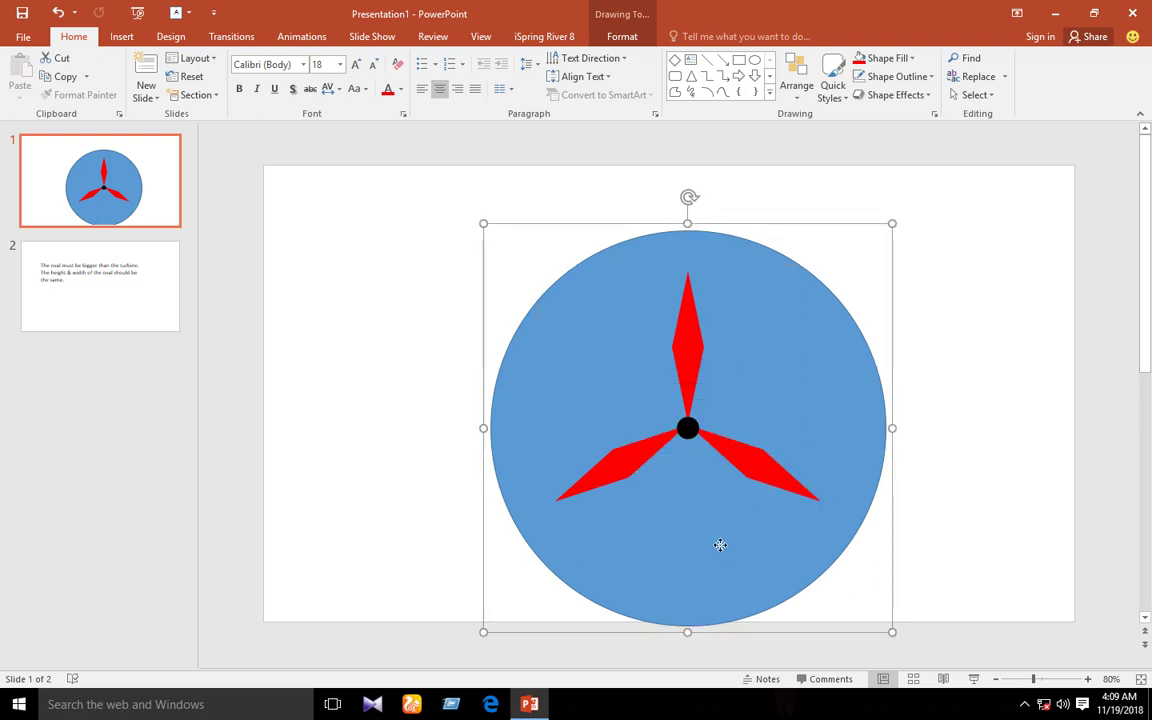
pyautogui.moveTo(720, 545); pyautogui.dragTo(715, 497)
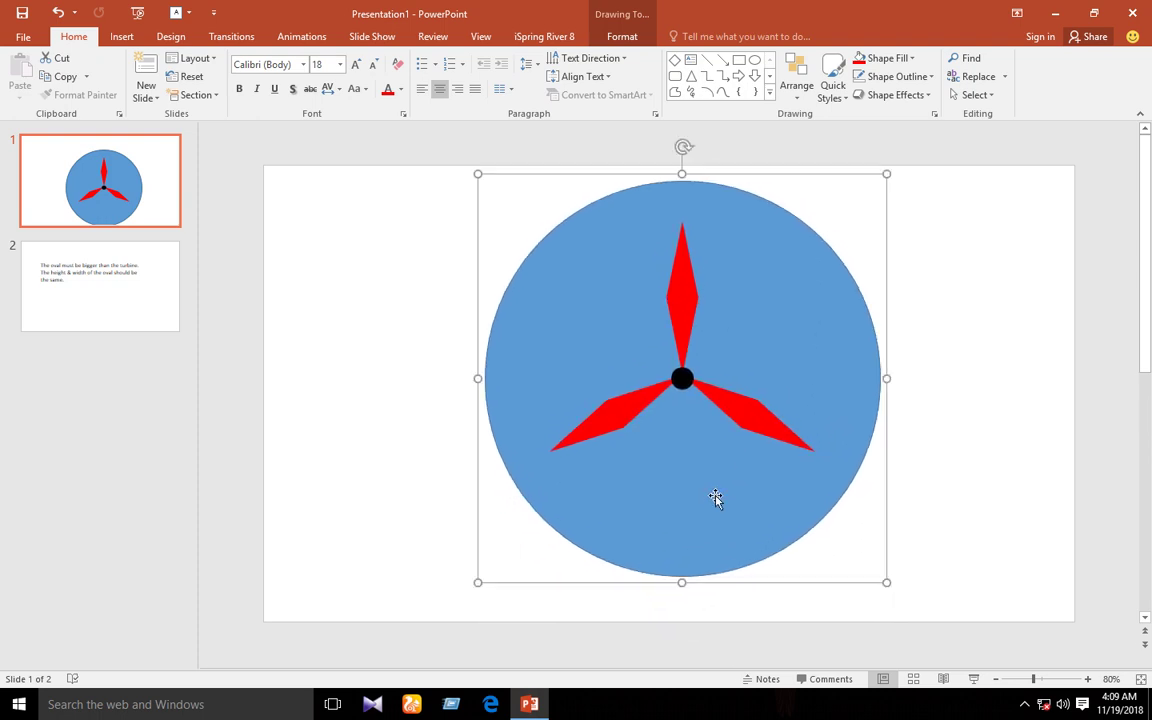
# Step: Draw a thin vertical rectangle below the turbine hub and stretch its top up to the hub
pyautogui.click(739, 60)
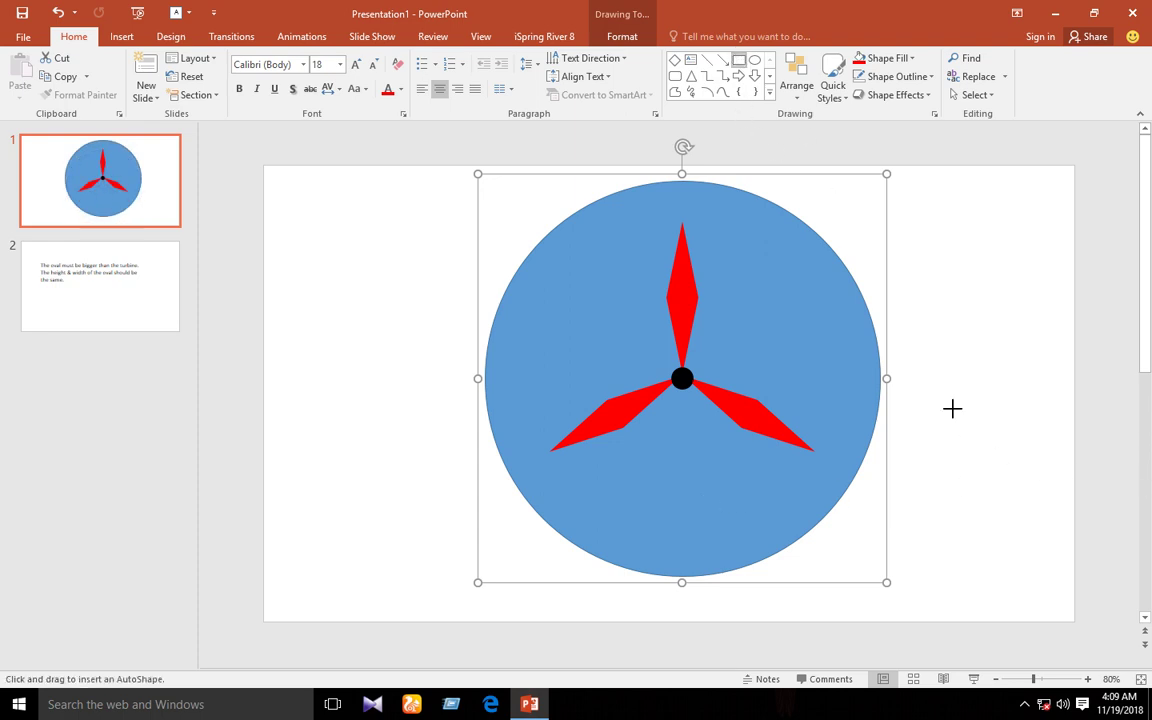
pyautogui.moveTo(952, 407); pyautogui.dragTo(961, 621)
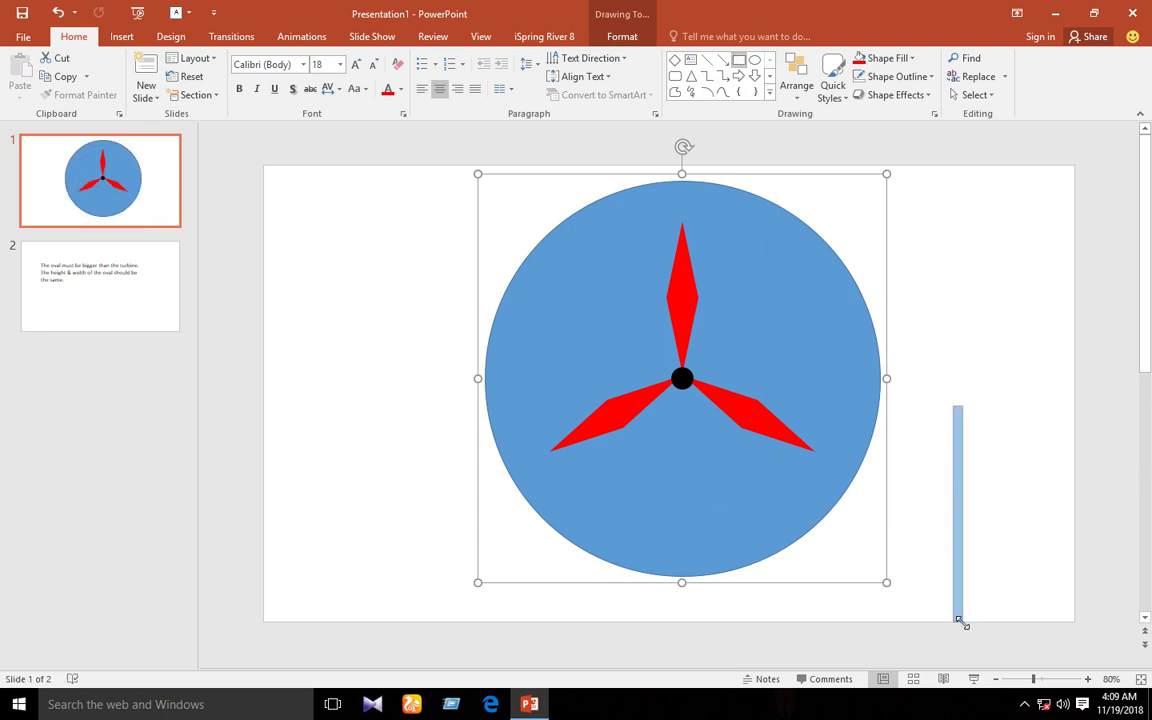
pyautogui.moveTo(960, 544)
pyautogui.mouseDown()
pyautogui.moveTo(636, 531)
pyautogui.moveTo(680, 548)
pyautogui.mouseUp()
pyautogui.moveTo(686, 404); pyautogui.dragTo(686, 393)
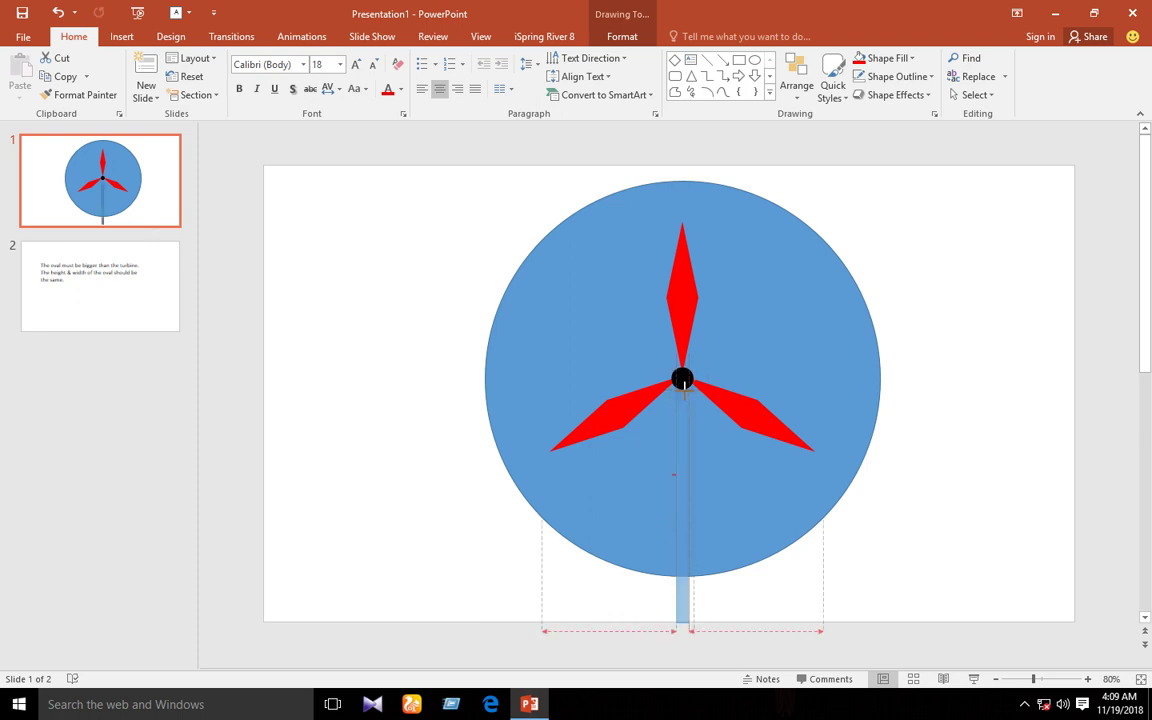
pyautogui.moveTo(682, 380); pyautogui.dragTo(682, 382)
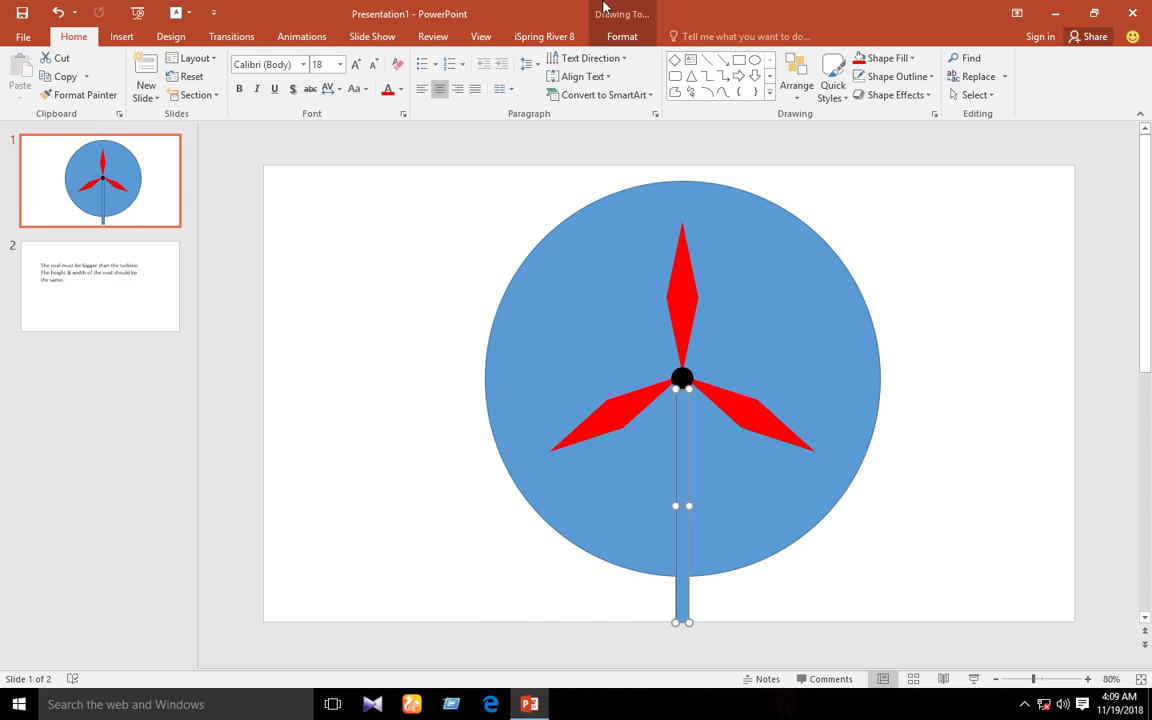
# Step: Fill the pole solid black and set its outline to No Outline
pyautogui.click(620, 36)
pyautogui.click(585, 58)
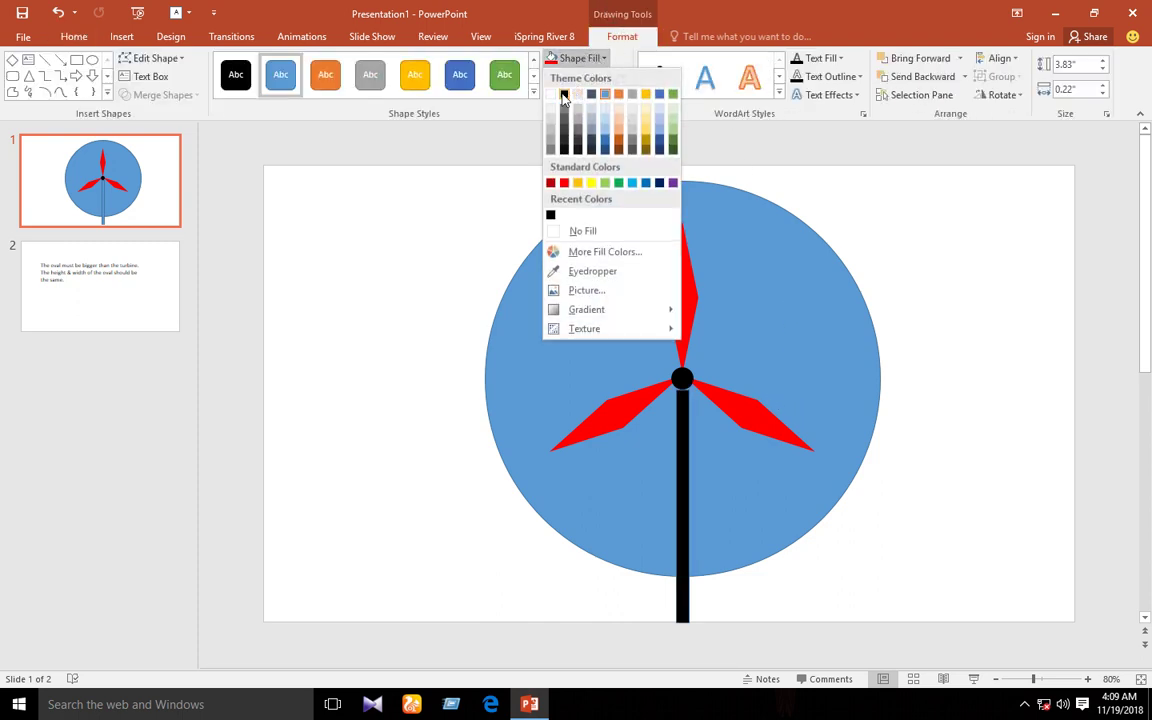
pyautogui.click(564, 95)
pyautogui.click(585, 77)
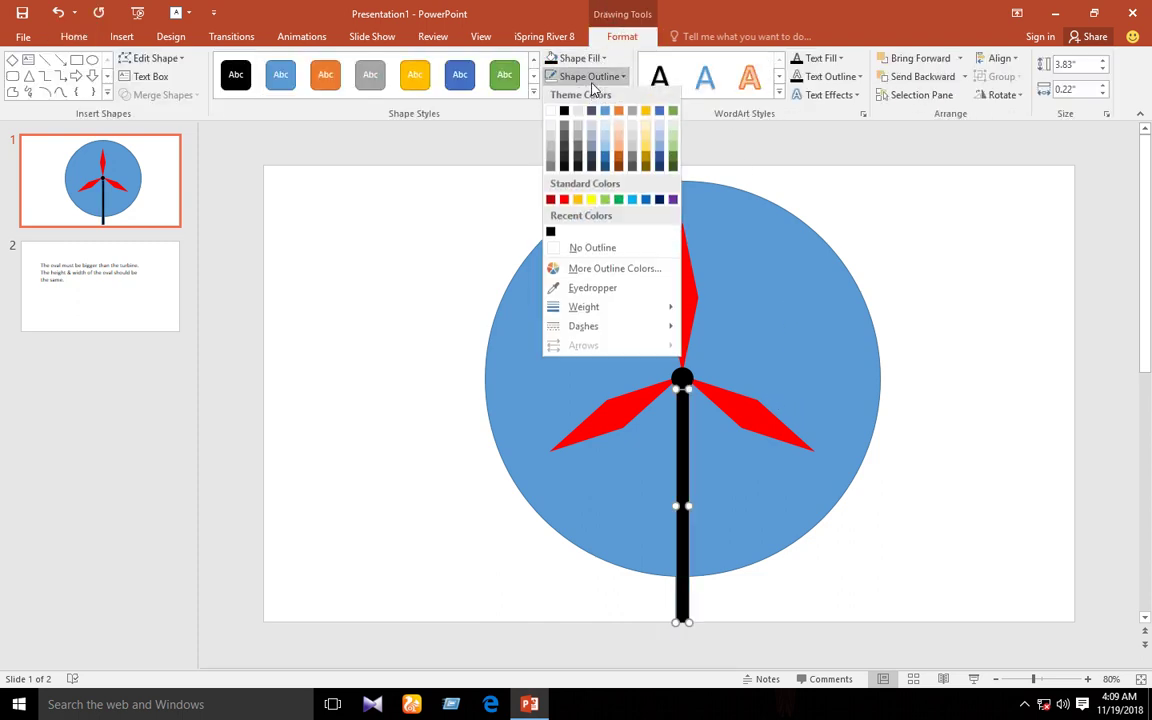
pyautogui.click(594, 250)
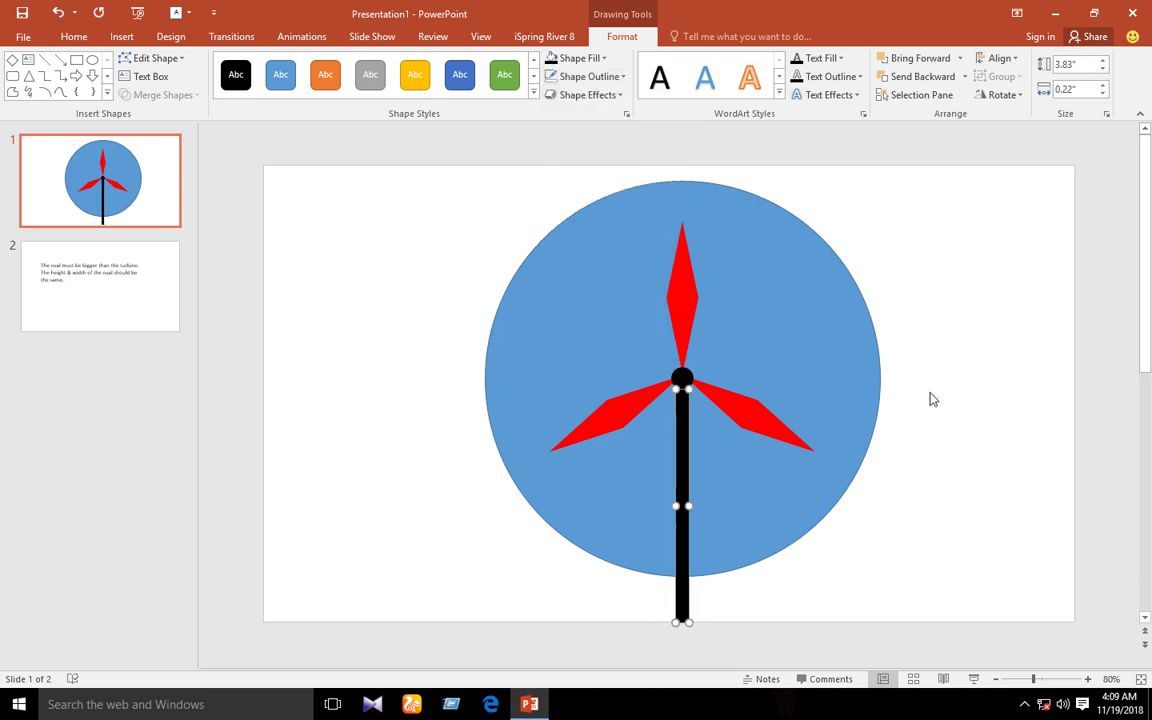
pyautogui.click(781, 386)
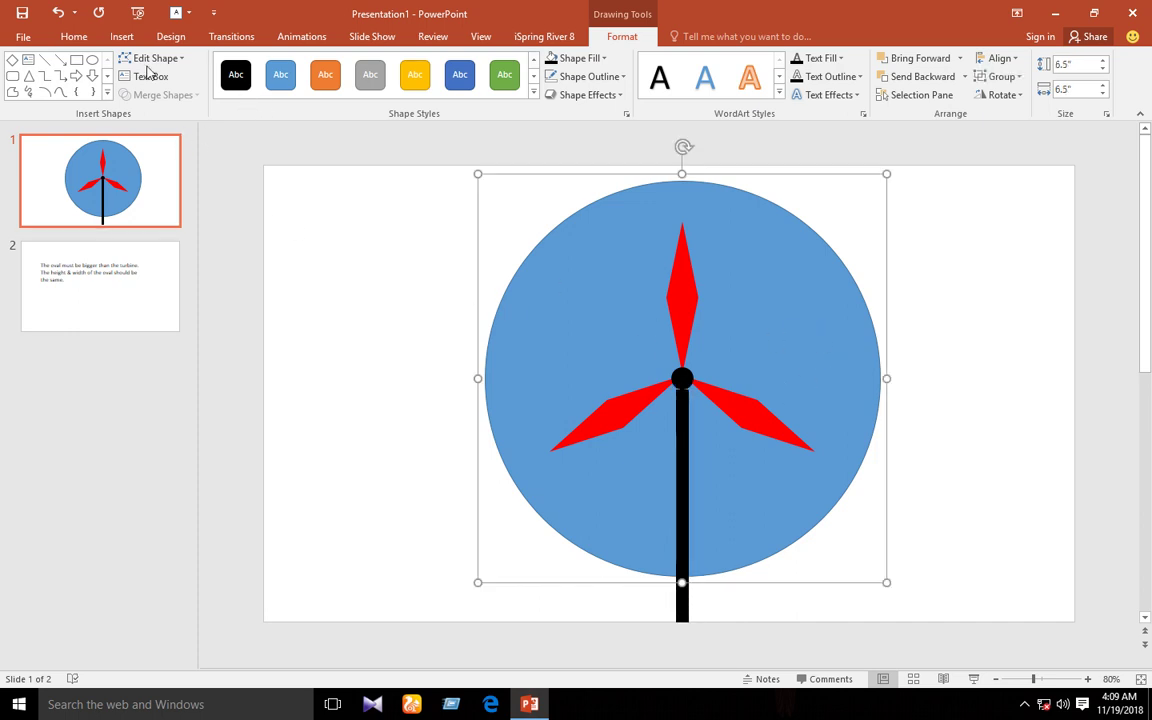
# Step: Apply the Spin animation to the turbine group
pyautogui.click(298, 37)
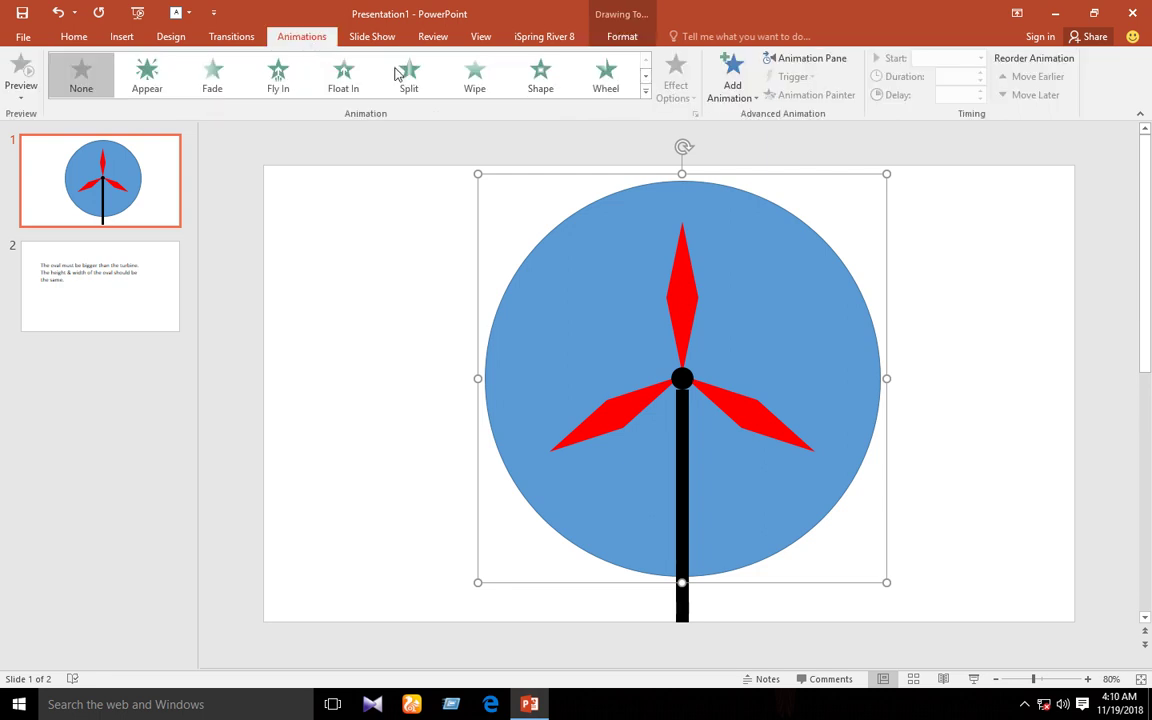
pyautogui.click(646, 92)
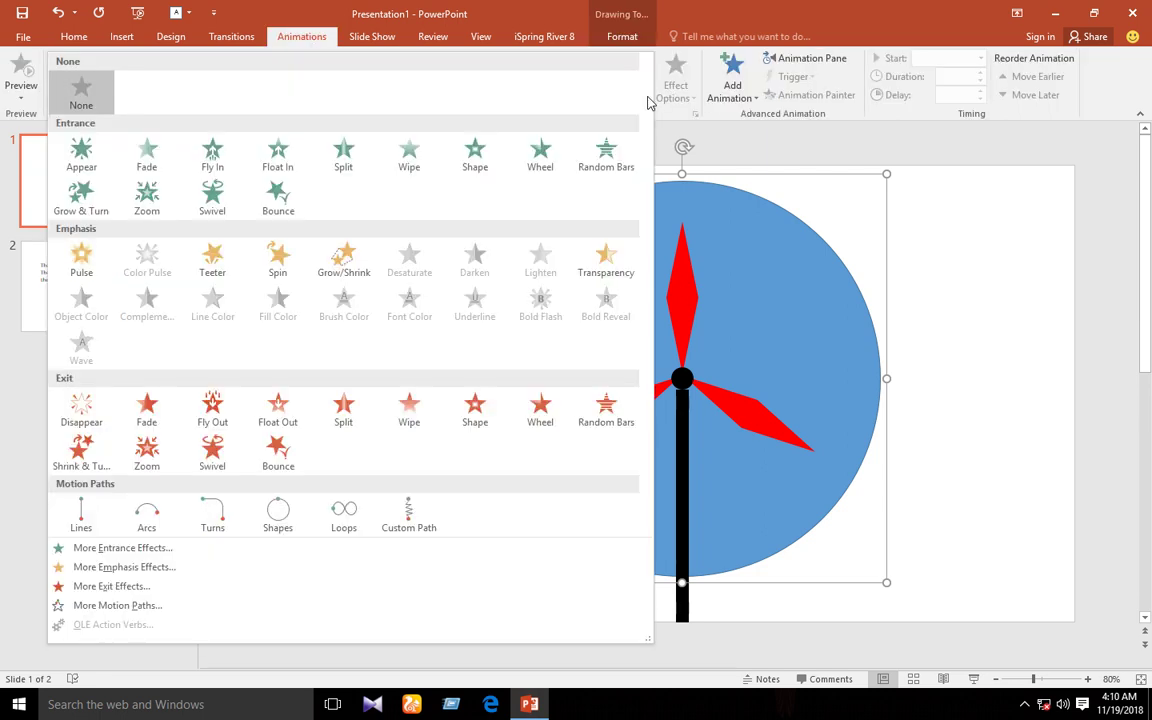
pyautogui.click(278, 262)
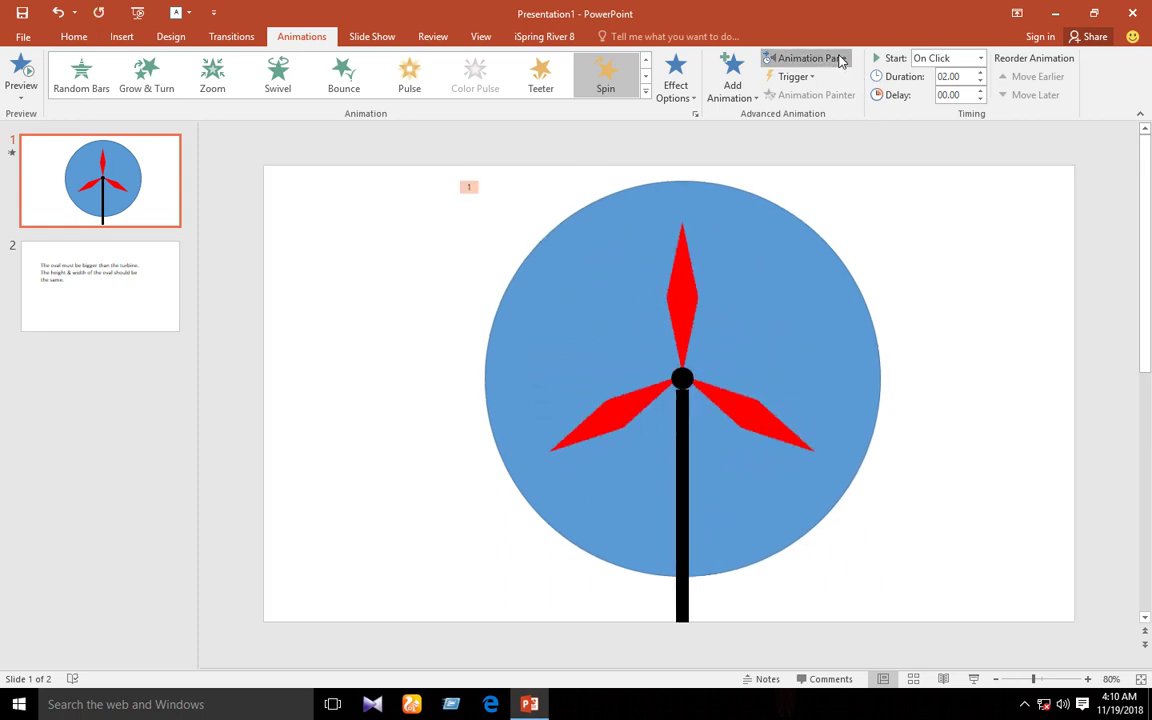
# Step: Set the Group 9 Spin timing to repeat Until End of Slide
pyautogui.click(806, 58)
pyautogui.rightClick(1029, 191)
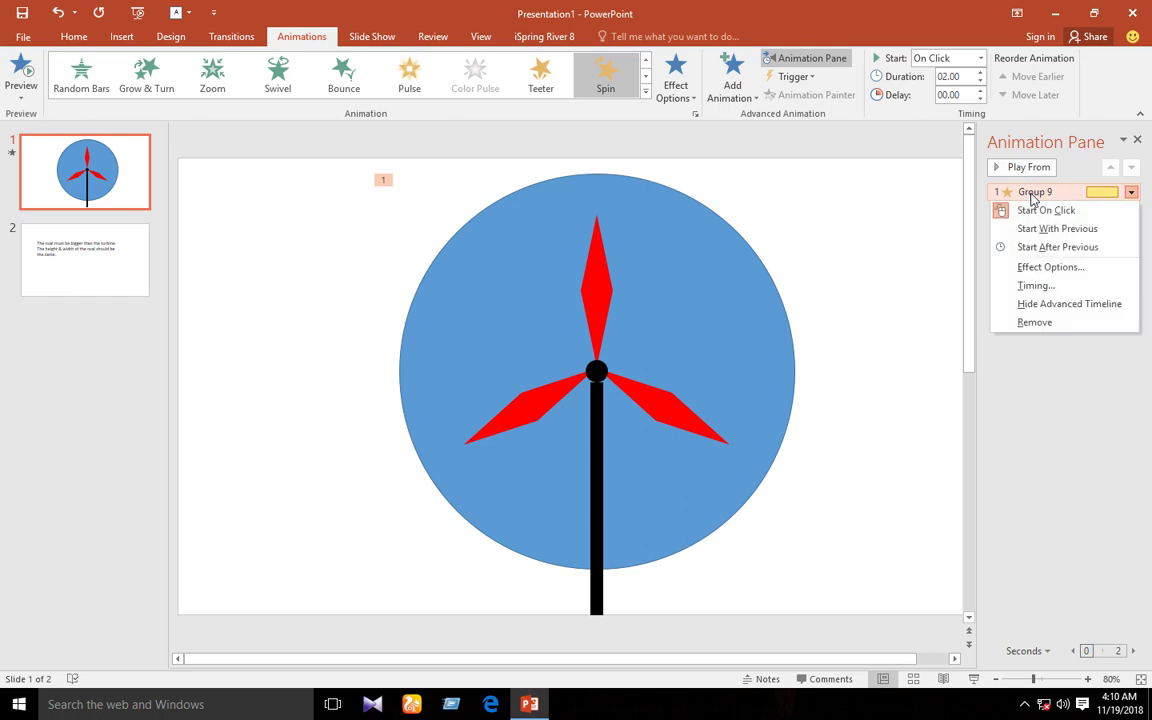
pyautogui.click(1034, 268)
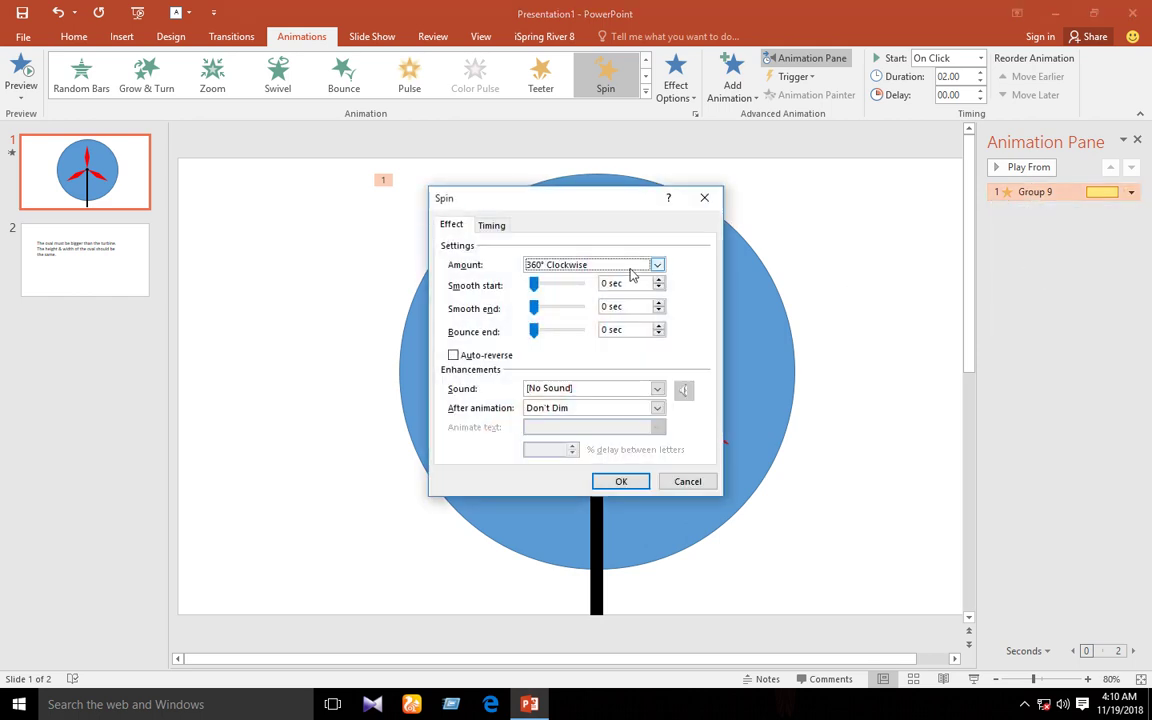
pyautogui.click(493, 225)
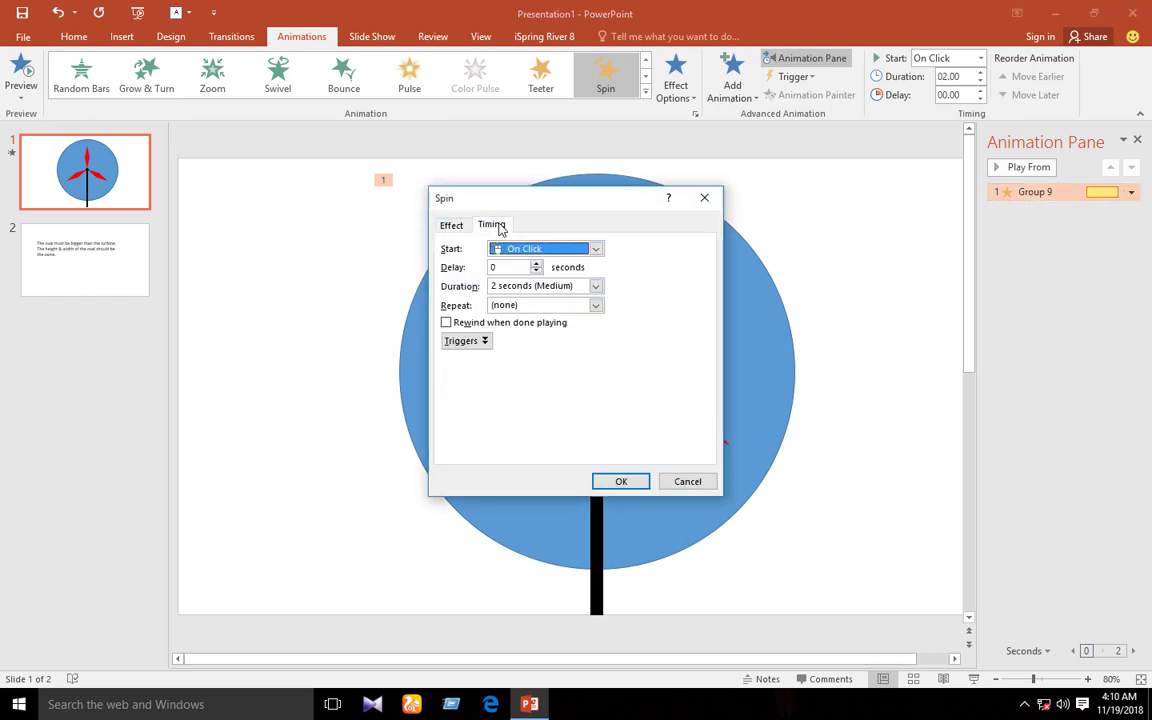
pyautogui.click(595, 306)
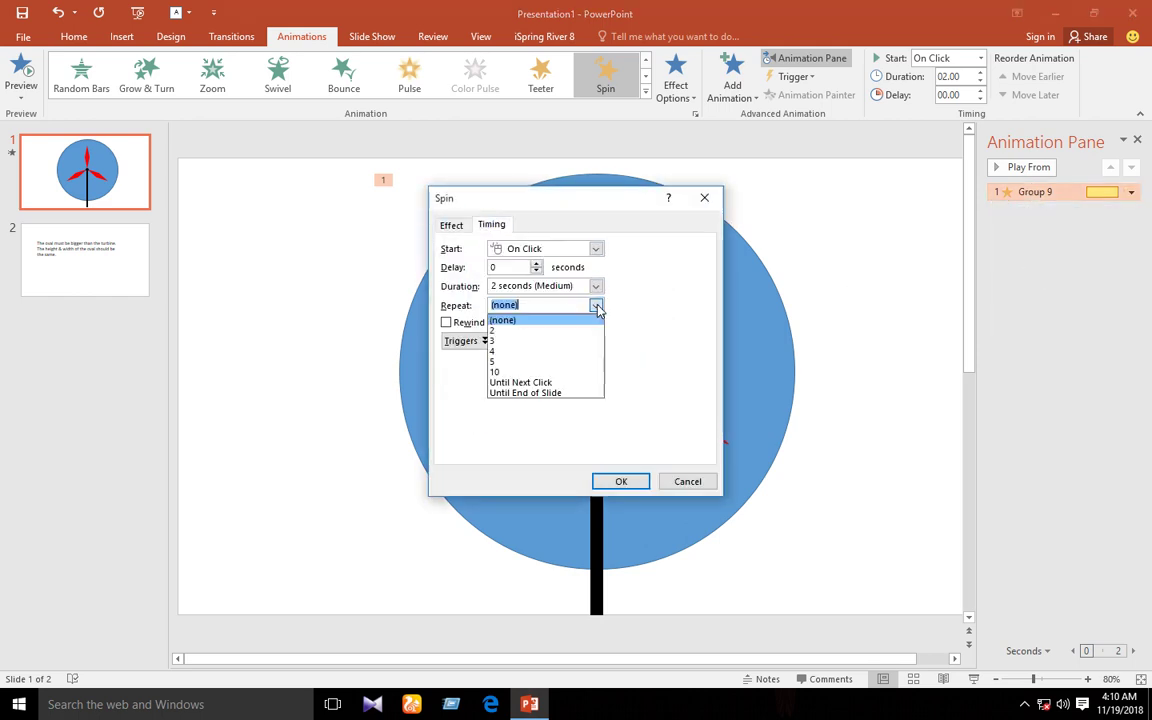
pyautogui.click(555, 393)
pyautogui.click(614, 481)
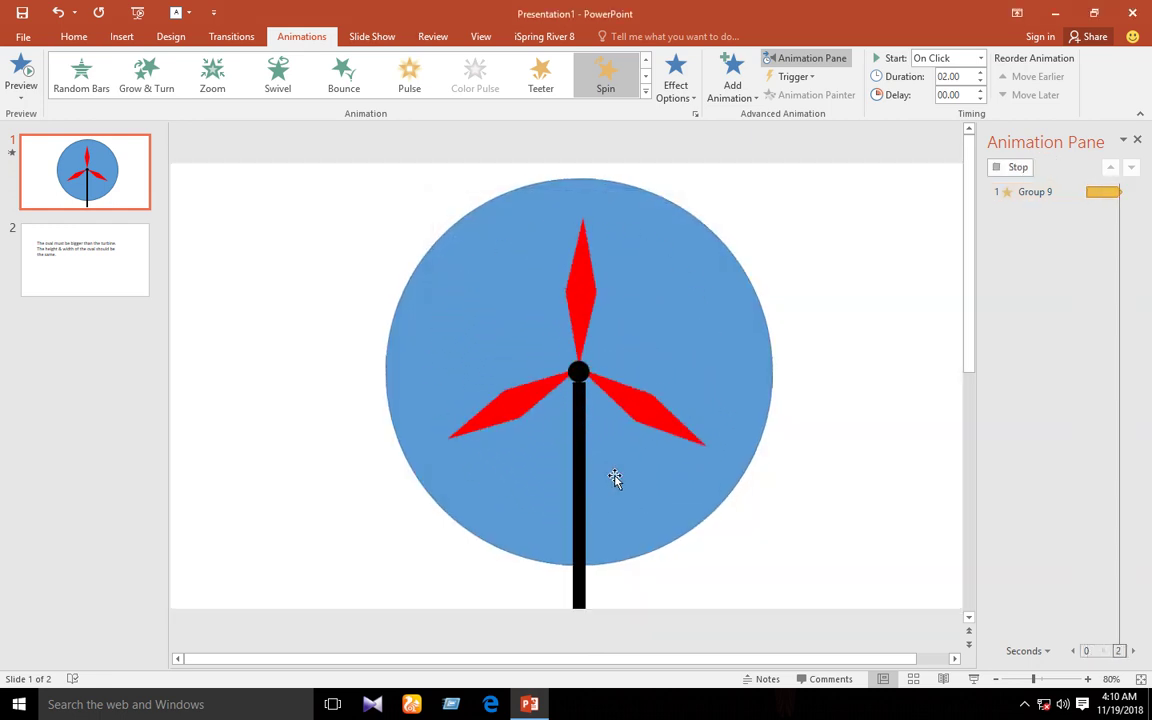
# Step: Give the turbine group's blue circle No Fill and No Outline
pyautogui.click(1138, 141)
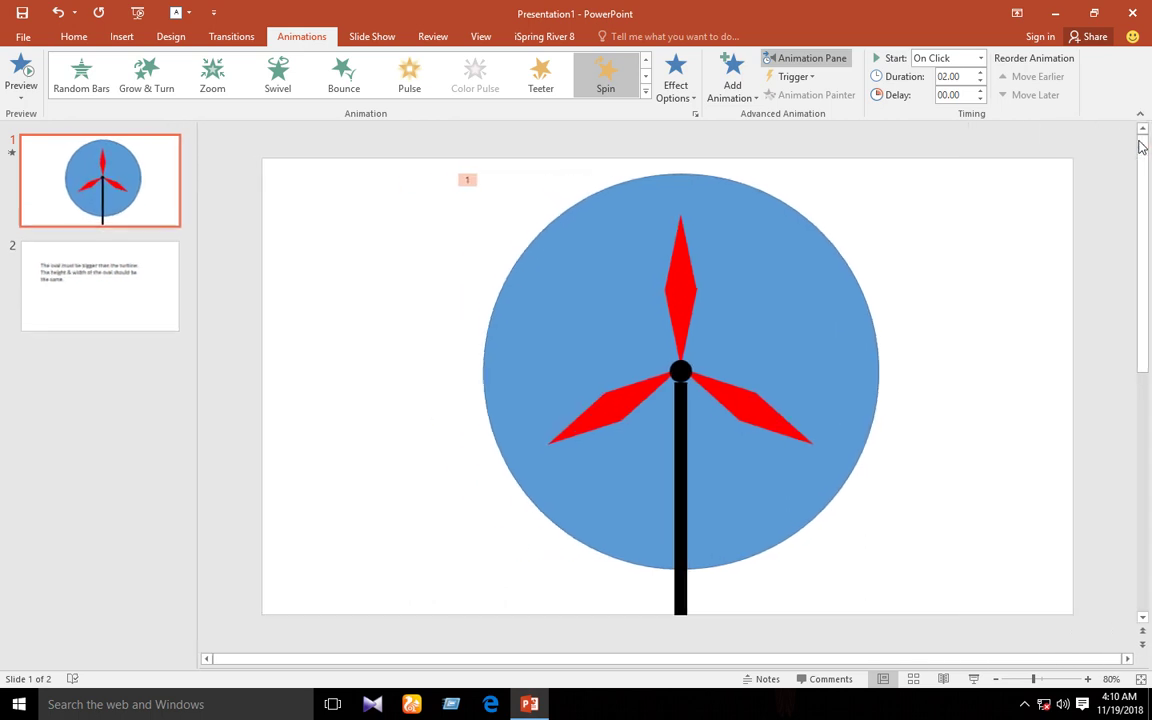
pyautogui.click(725, 345)
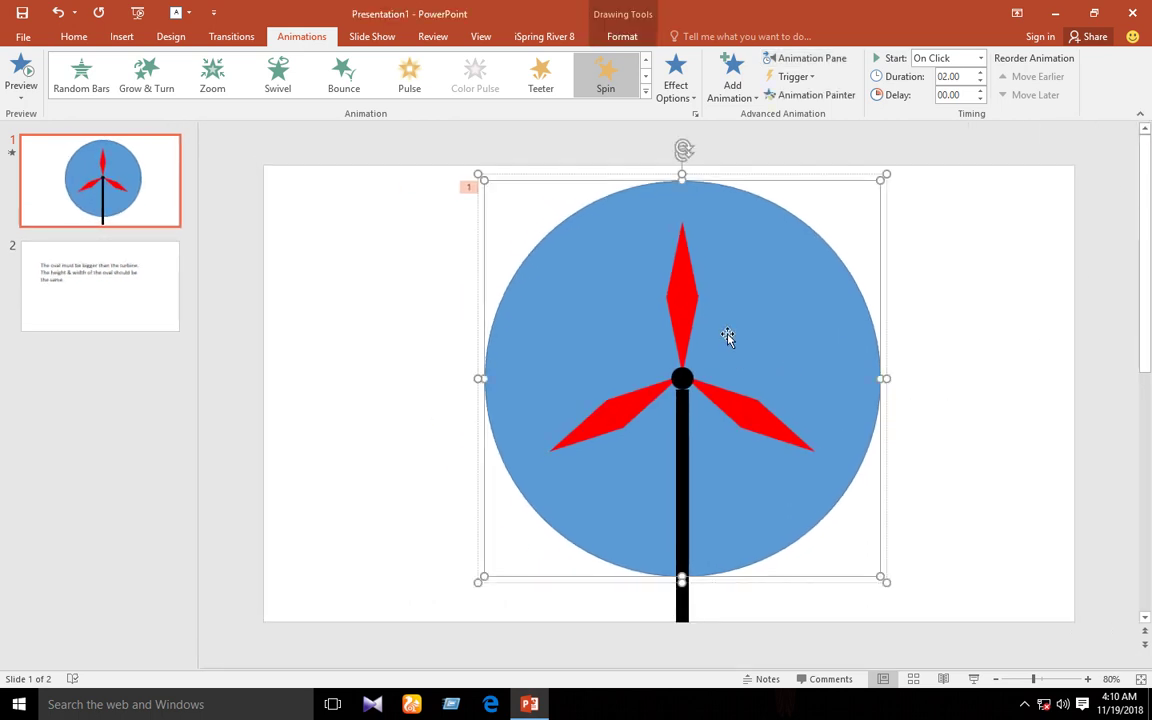
pyautogui.rightClick(728, 334)
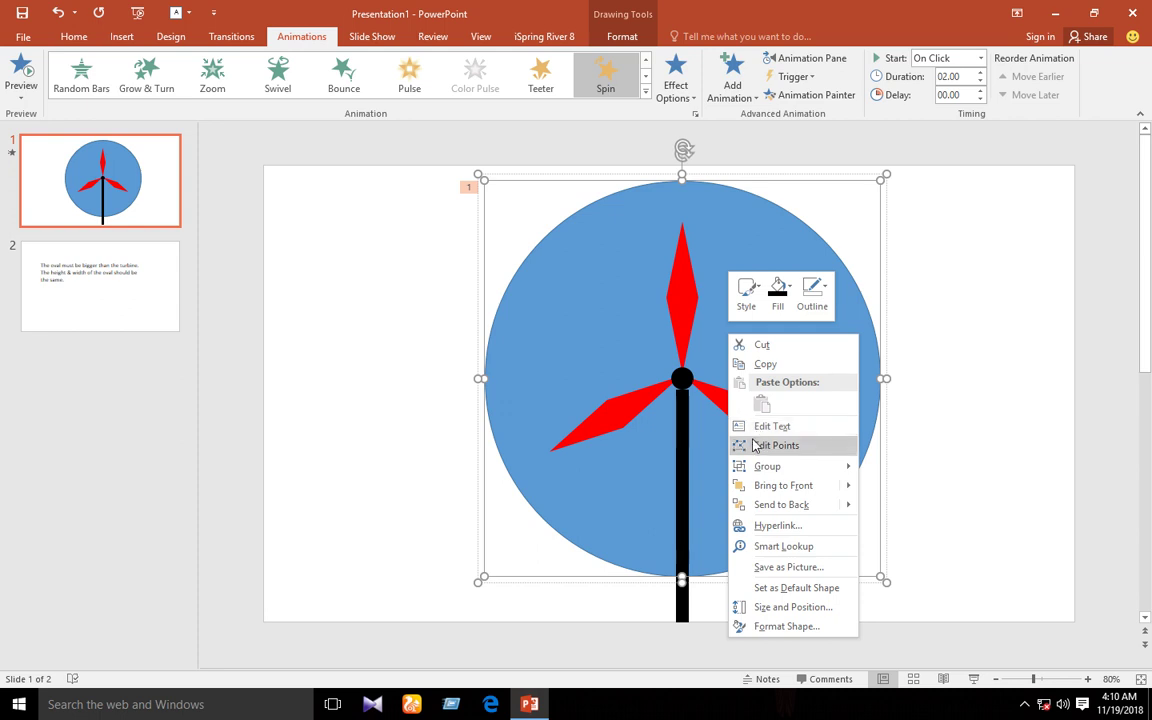
pyautogui.click(727, 237)
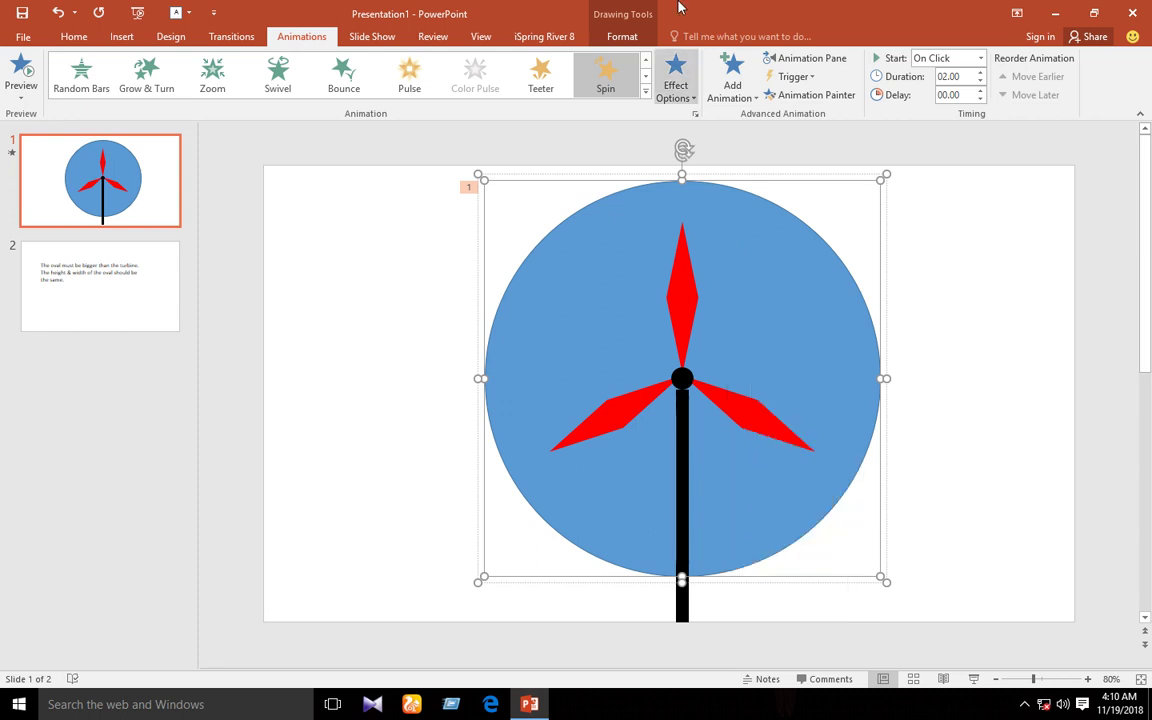
pyautogui.click(615, 14)
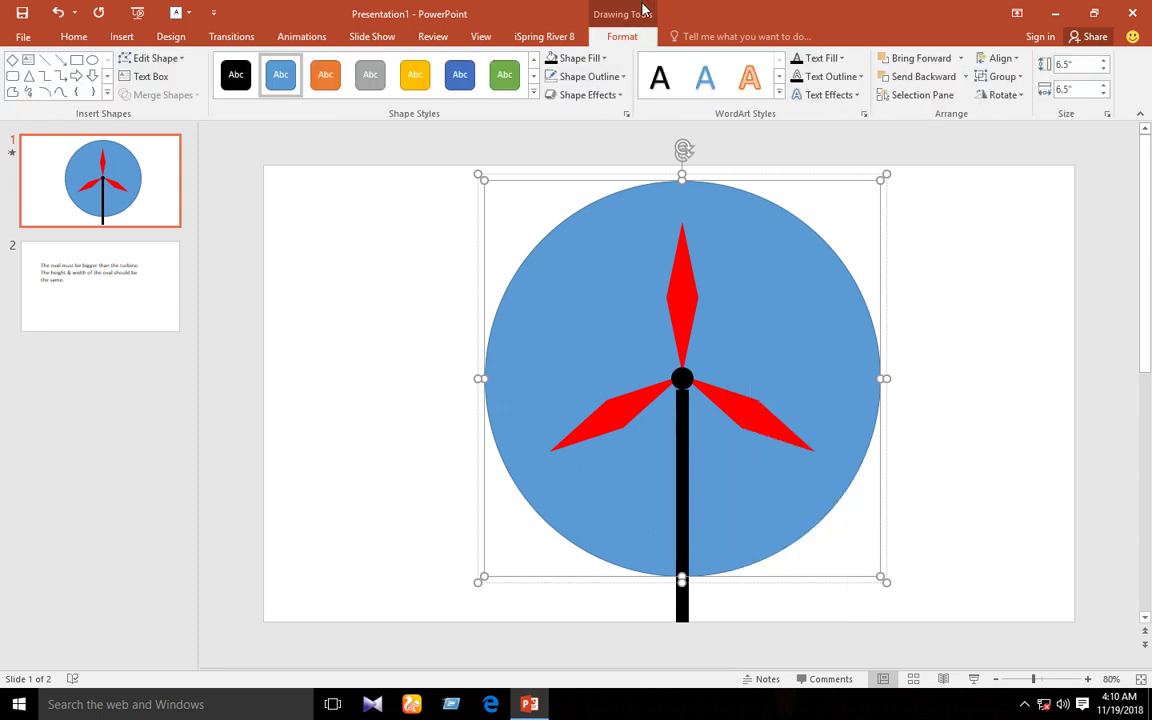
pyautogui.click(590, 58)
pyautogui.click(580, 231)
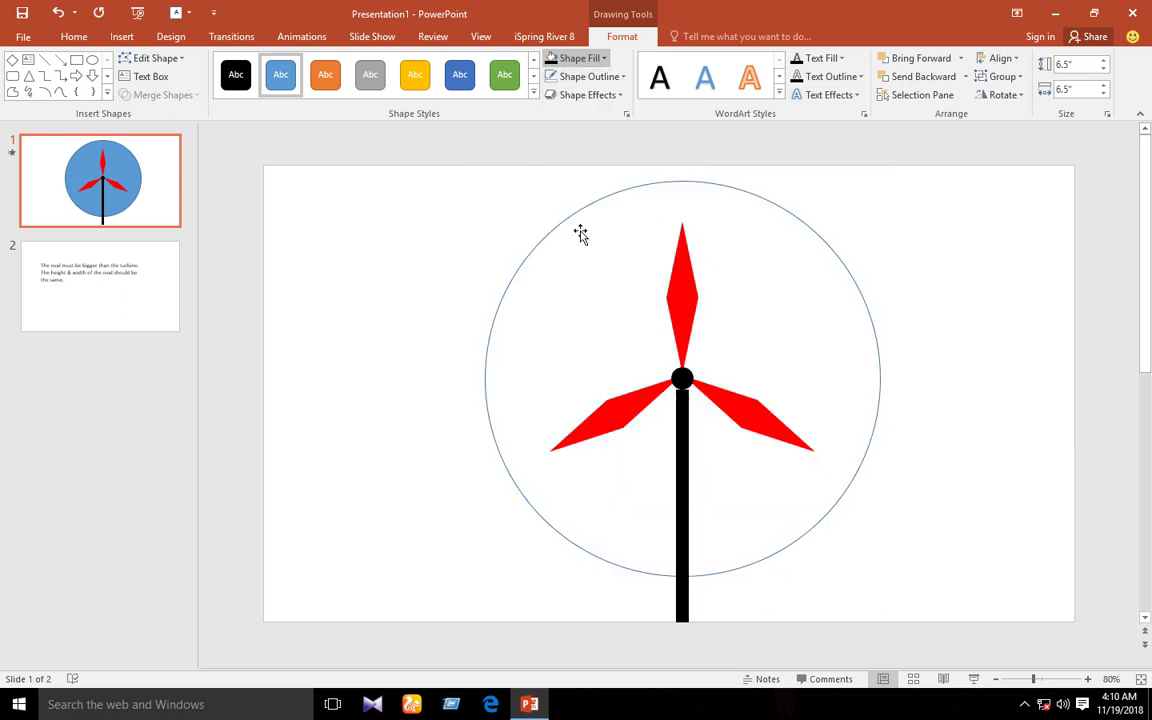
pyautogui.click(588, 76)
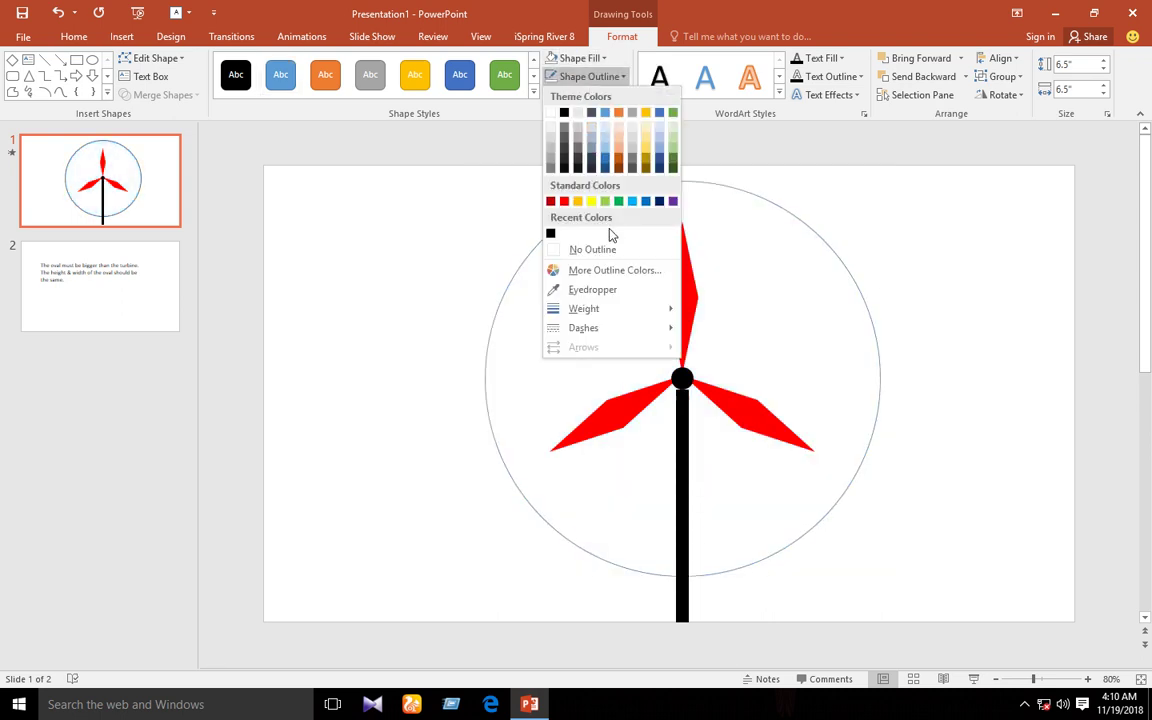
pyautogui.click(594, 251)
pyautogui.click(1016, 393)
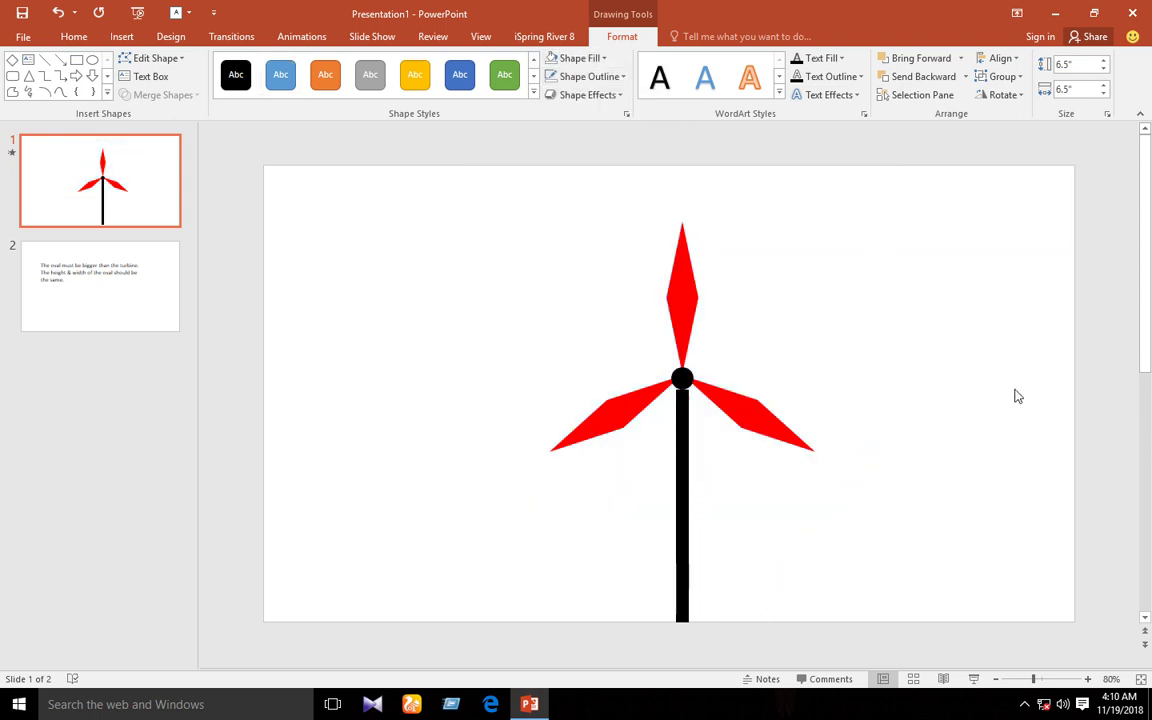
# Step: Start the slide show from the status bar to watch the red blades spin
pyautogui.click(973, 679)
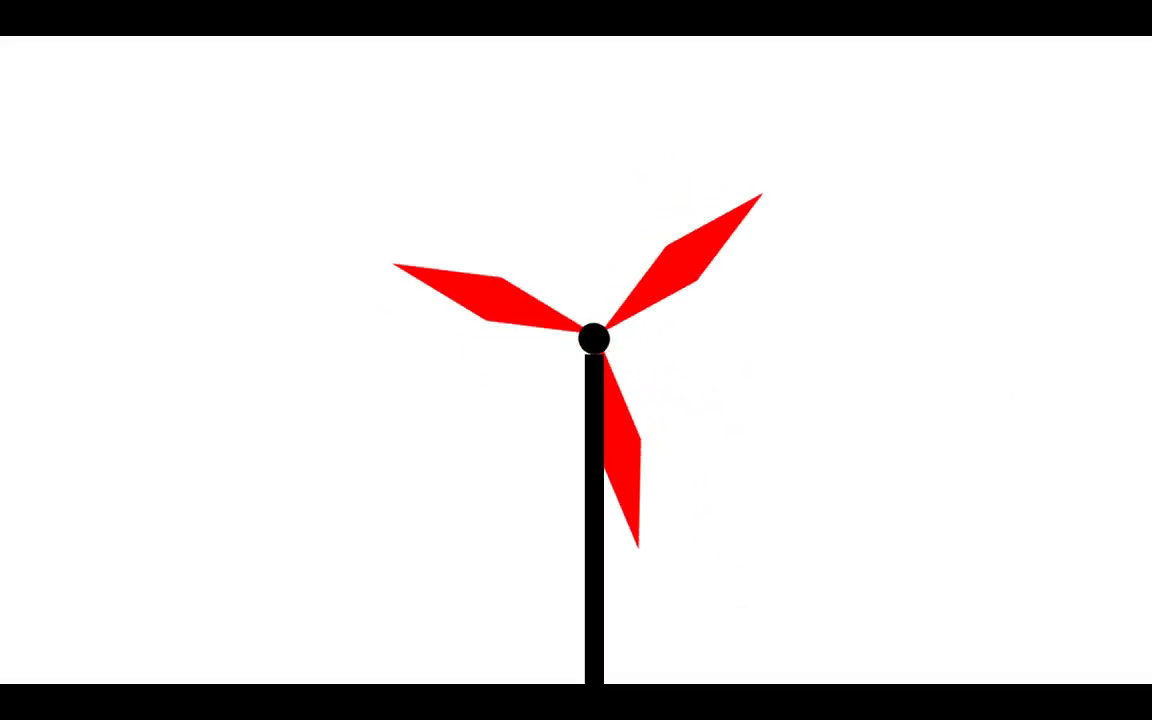